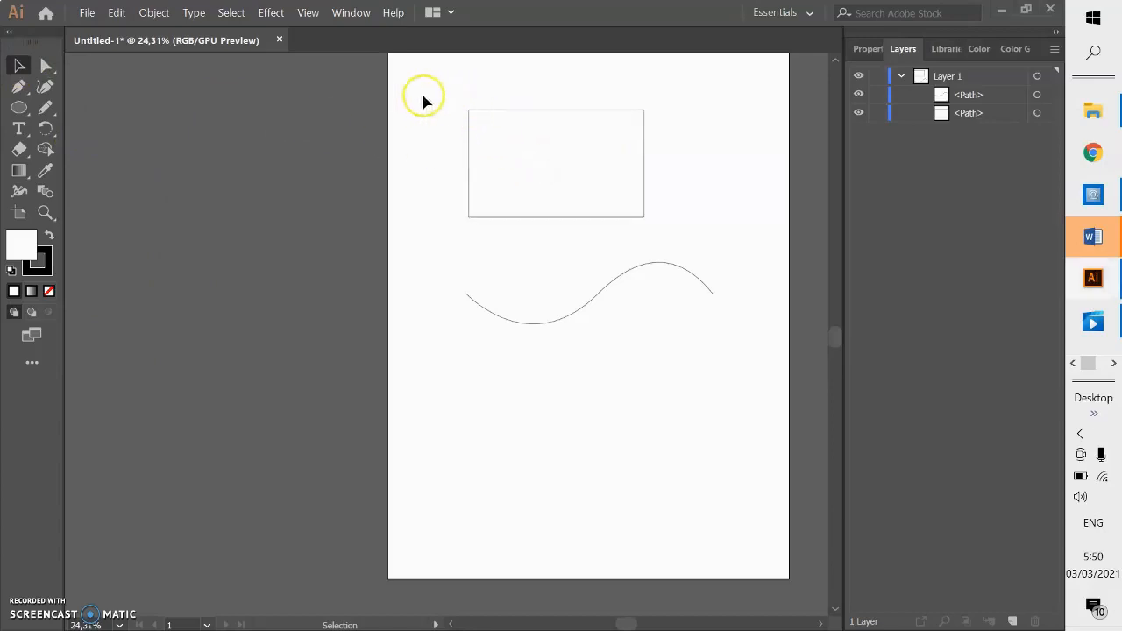
- Select the rectangle and the wavy path in turn as whole objects with the Selection tool, ending on the wavy path
drag(547, 195, 666, 249)
drag(416, 245, 743, 377)
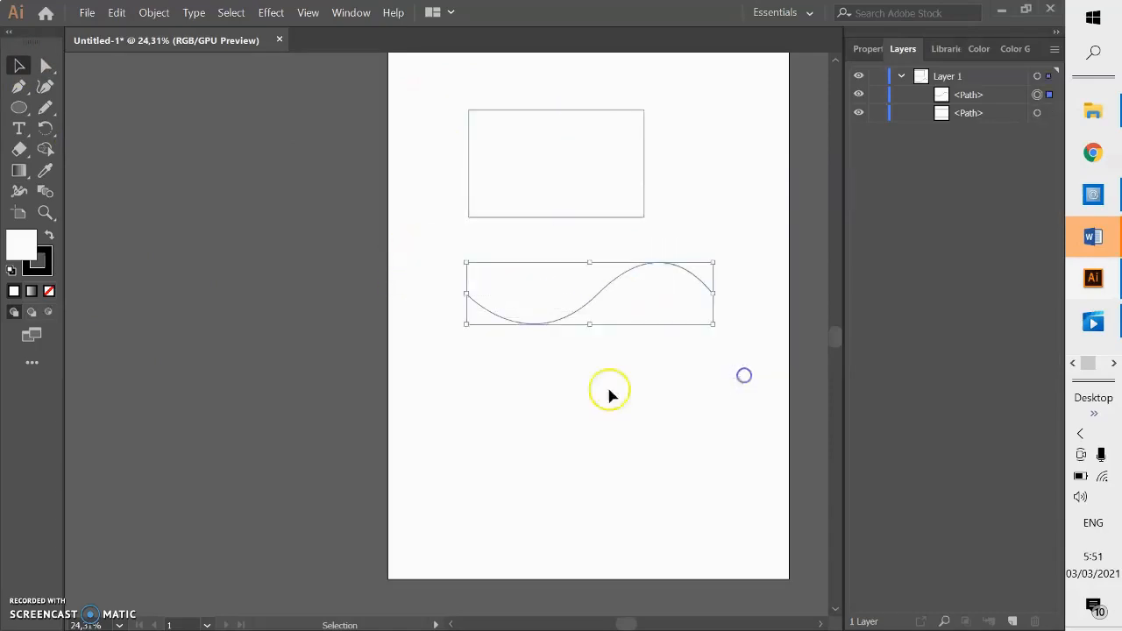
drag(446, 77, 661, 233)
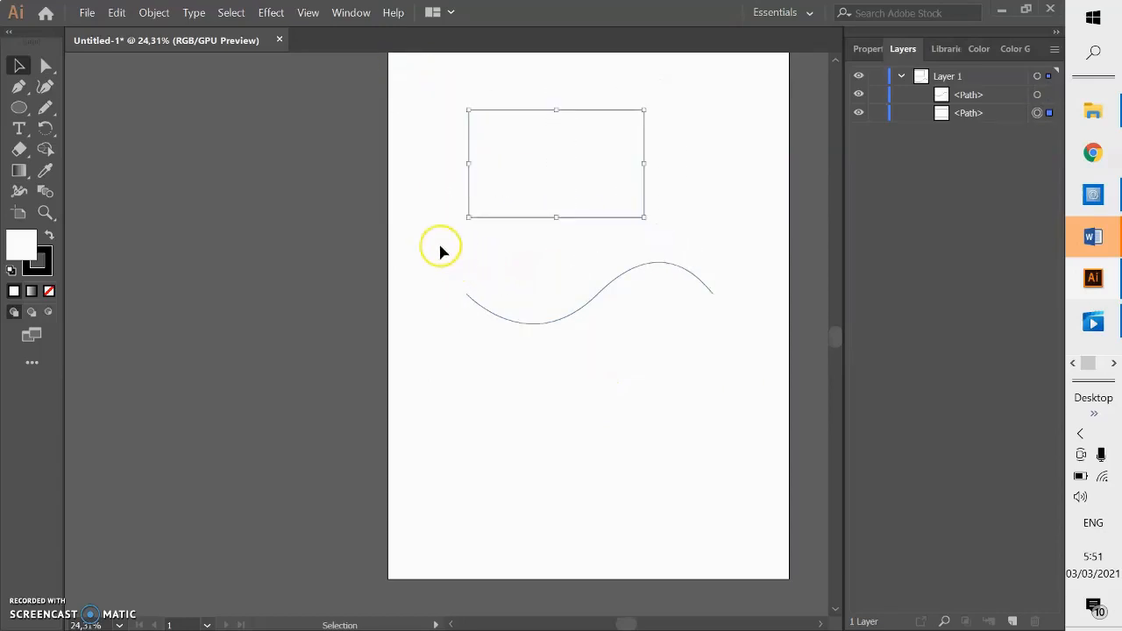
drag(465, 259, 718, 370)
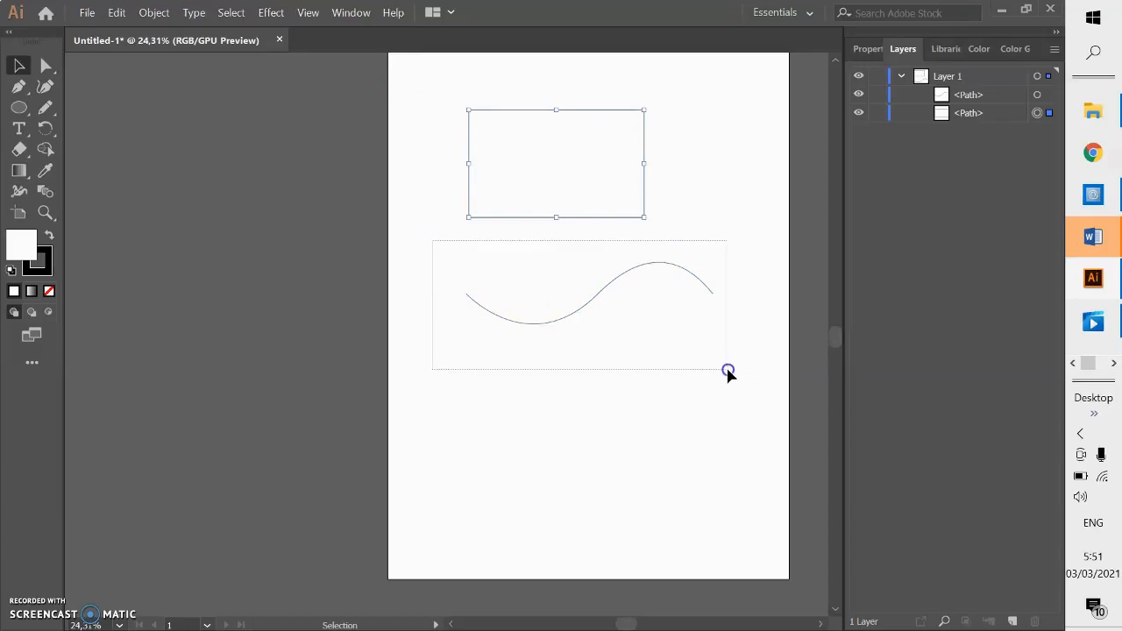
drag(728, 371, 727, 372)
click(586, 351)
click(544, 324)
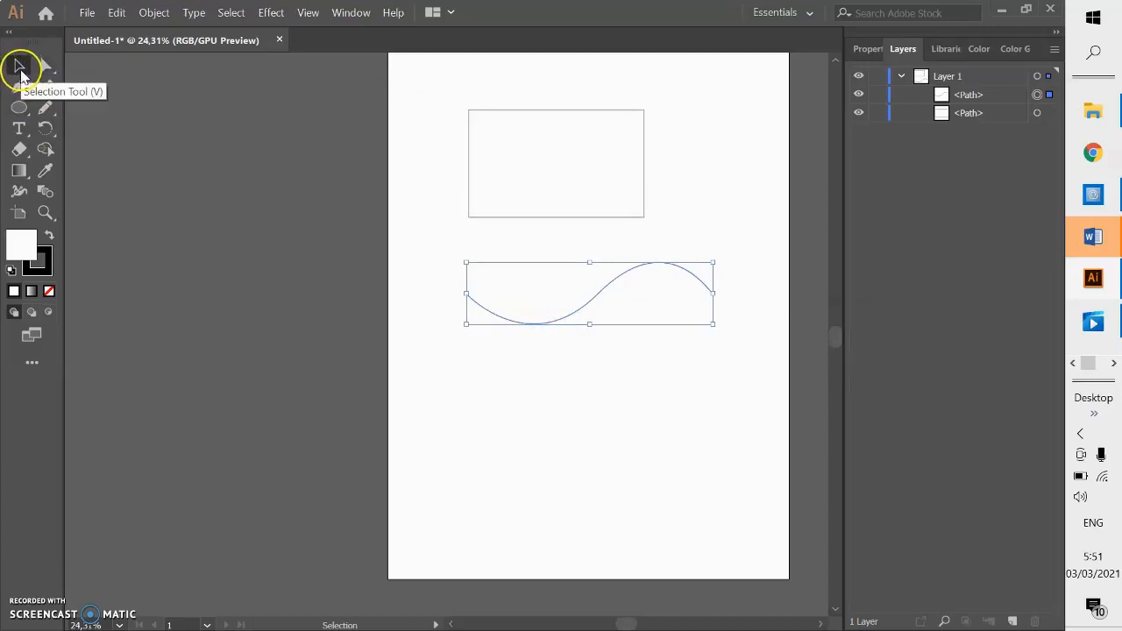
- Select the wavy path's left anchor point and its right-hand curve segment with the Direct Selection tool
click(46, 65)
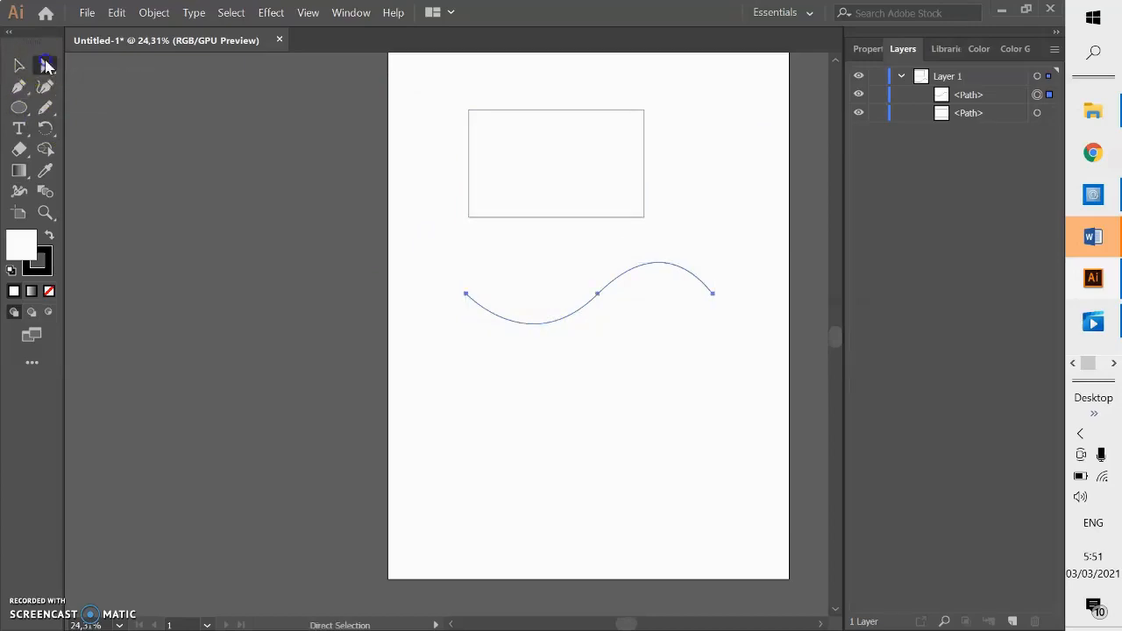
click(465, 293)
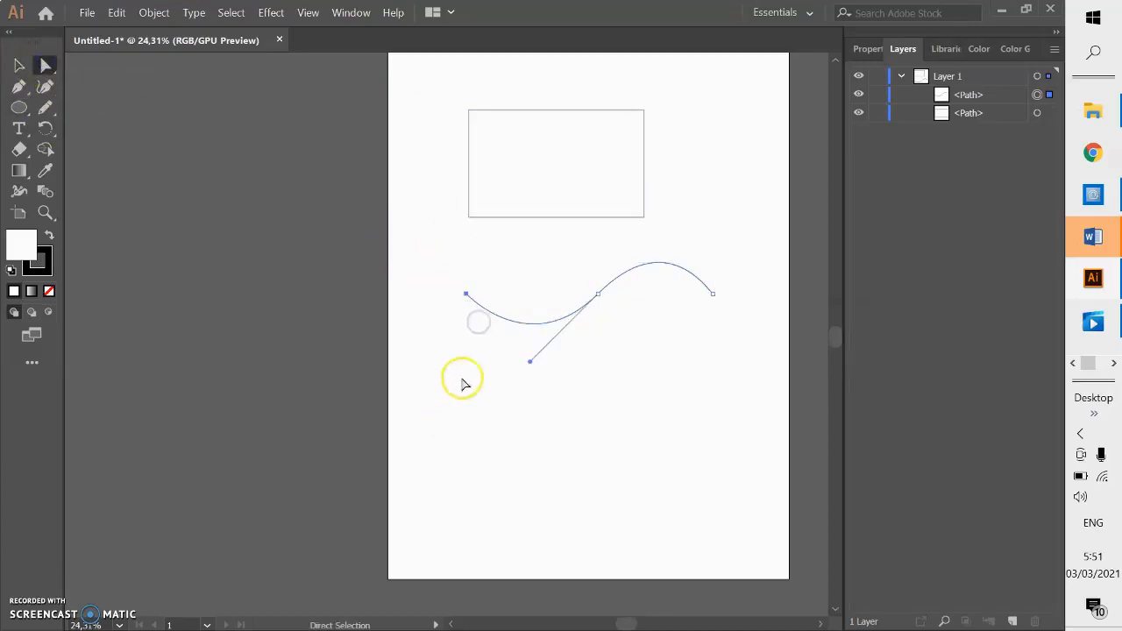
drag(477, 321, 467, 294)
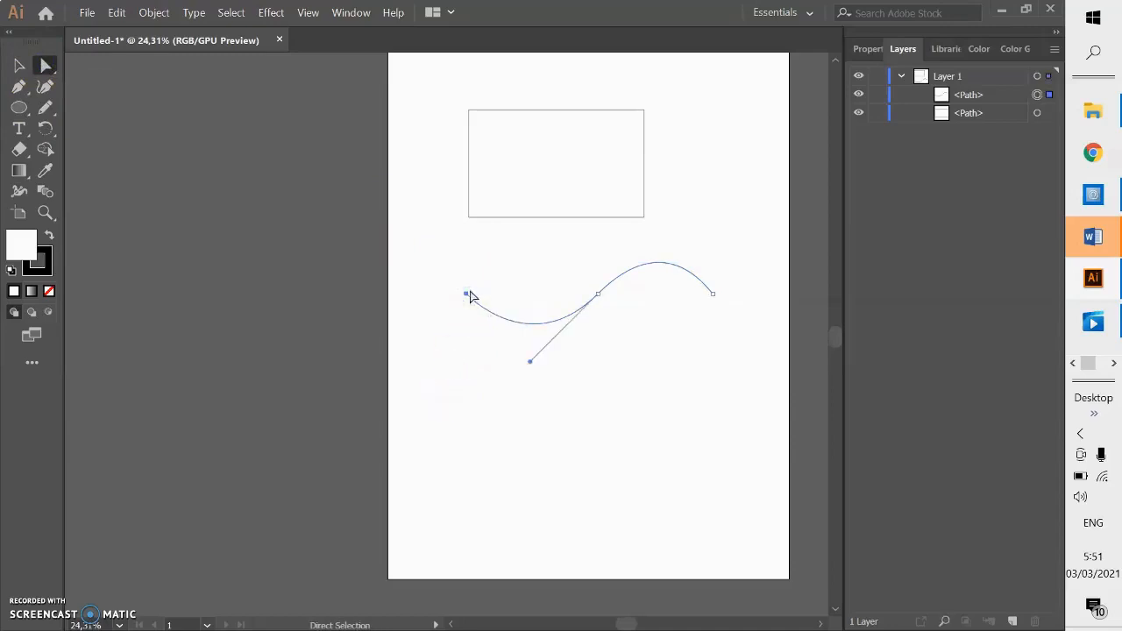
click(534, 364)
click(676, 268)
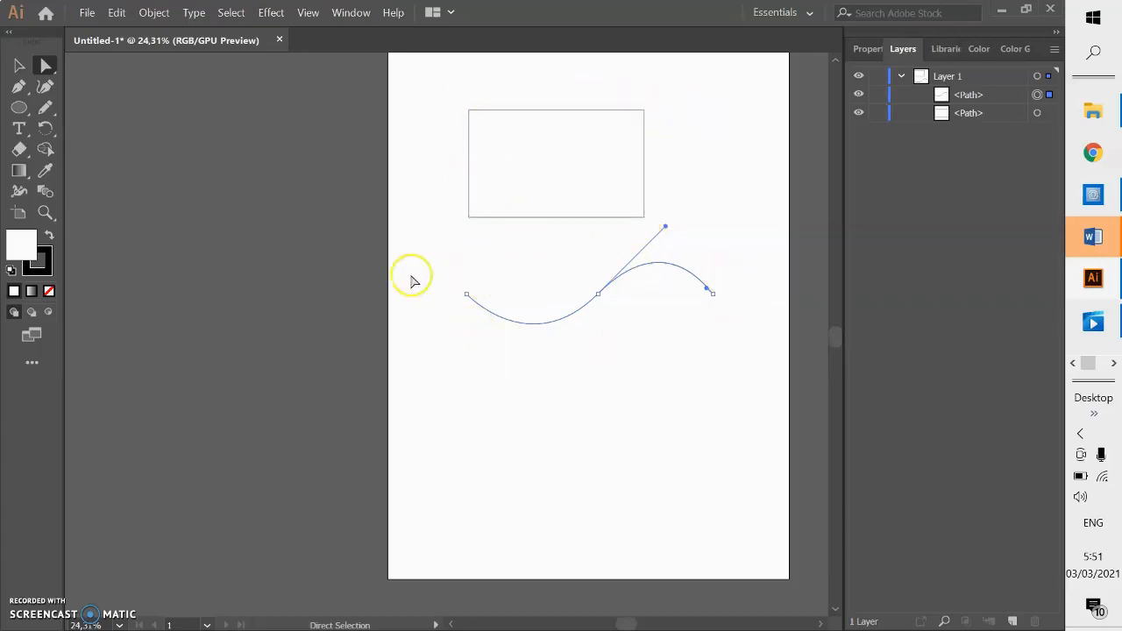
- Delete the rectangle together with the left and middle anchor points of the wavy path
click(723, 361)
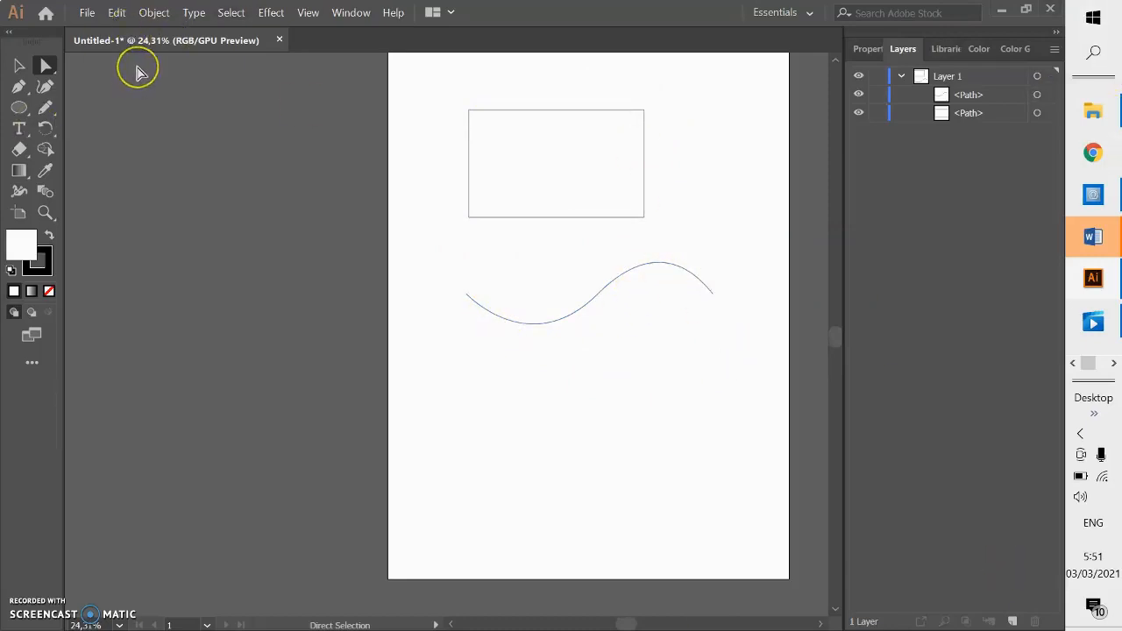
drag(421, 78, 652, 379)
key(Delete)
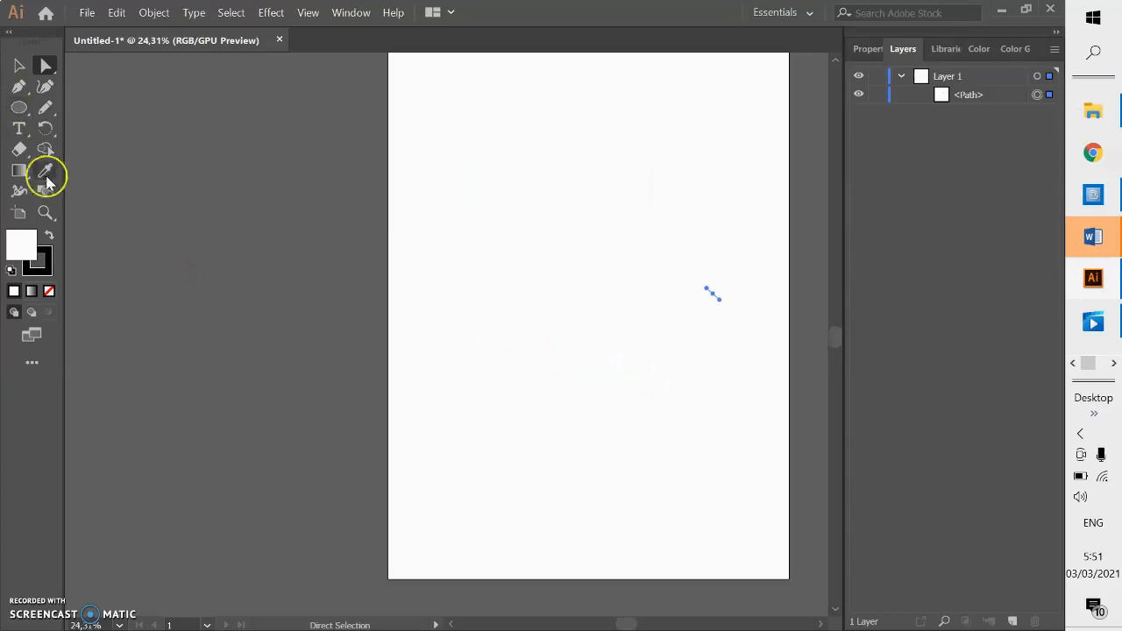
- Draw a rectangle about 470 by 345 pt in the upper middle of the artboard with the Rectangle tool
click(21, 109)
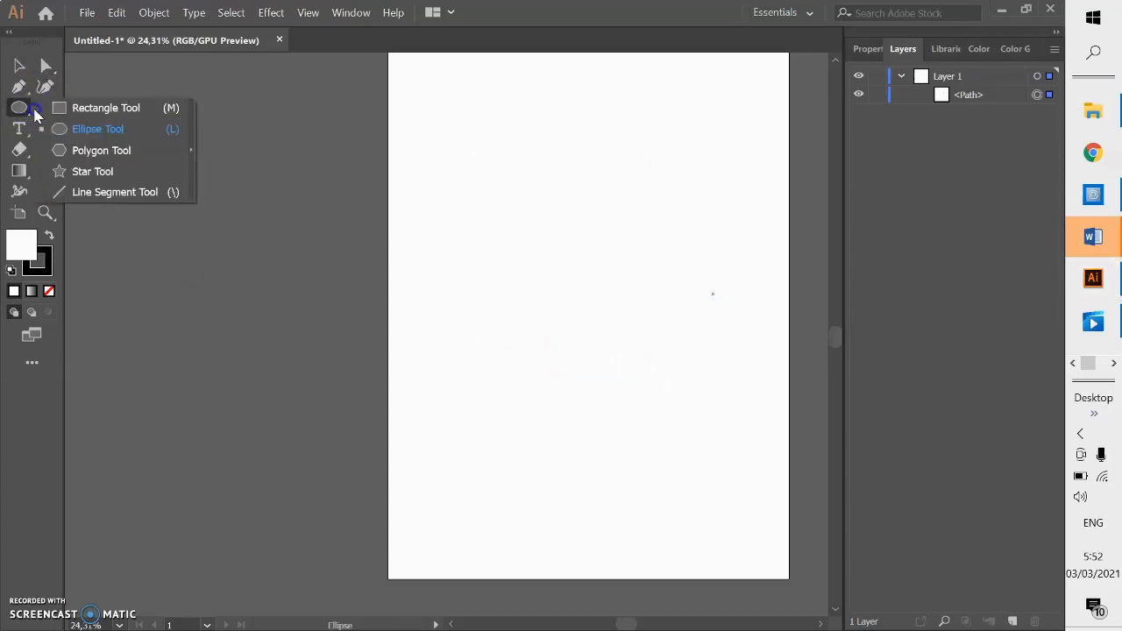
click(100, 115)
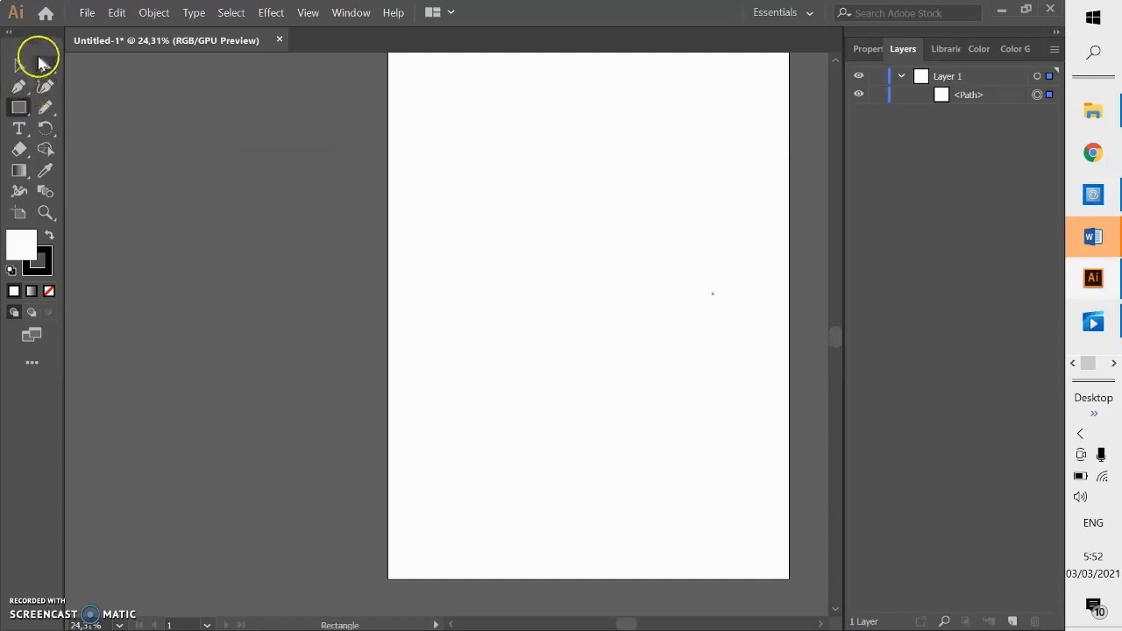
drag(510, 139, 656, 244)
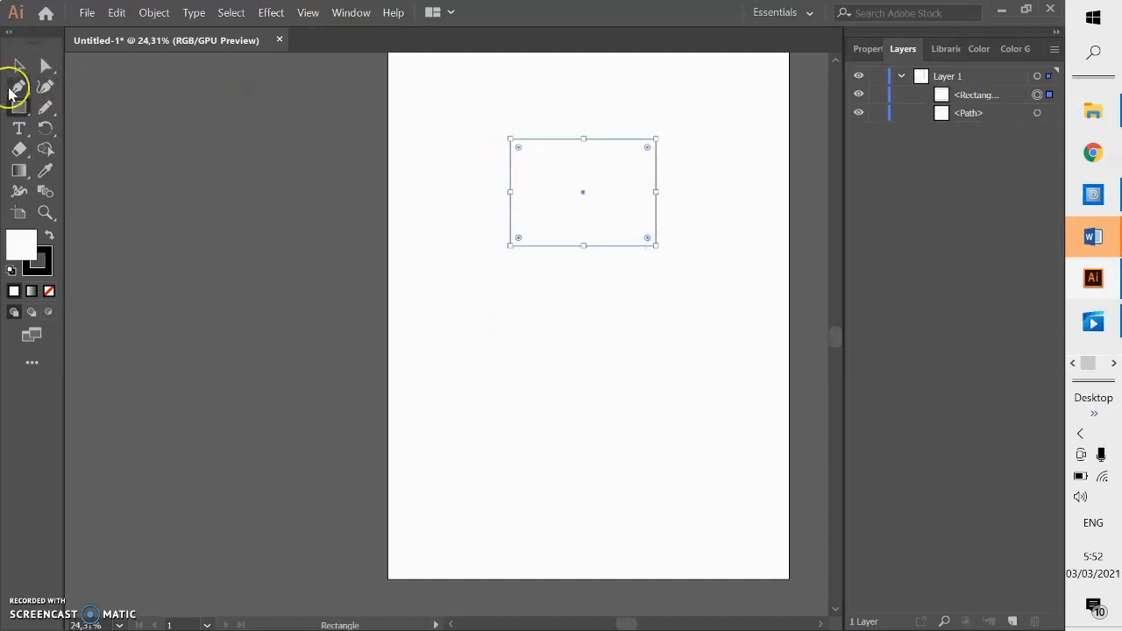
click(540, 285)
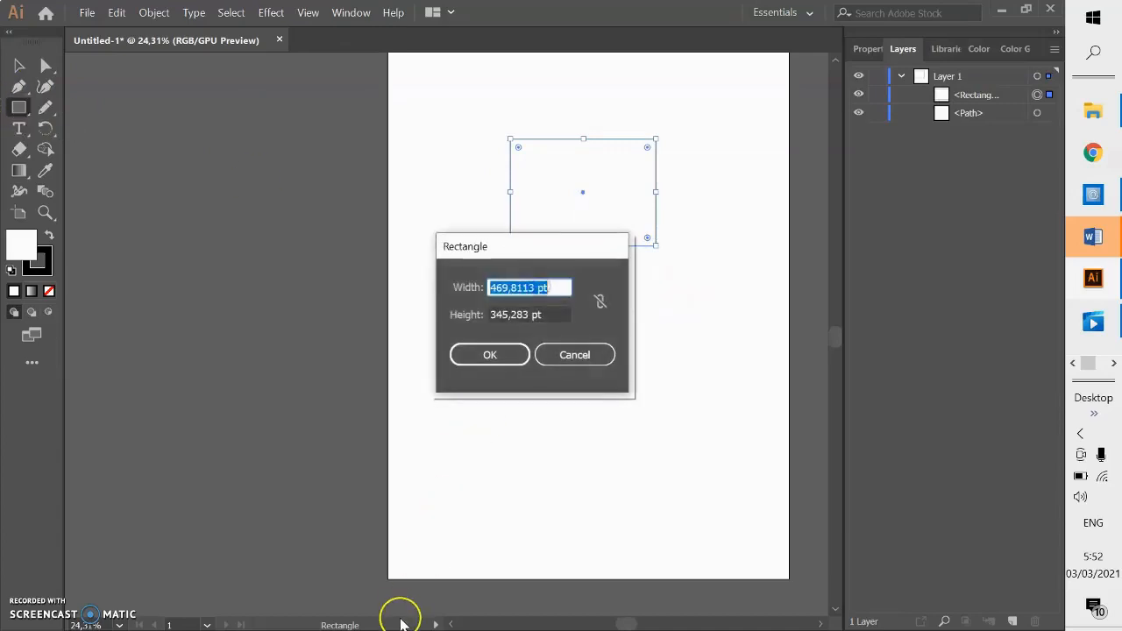
click(545, 351)
- Draw two slightly upright ellipses below the rectangle's left part, one beneath the other, with the Ellipse tool
click(25, 112)
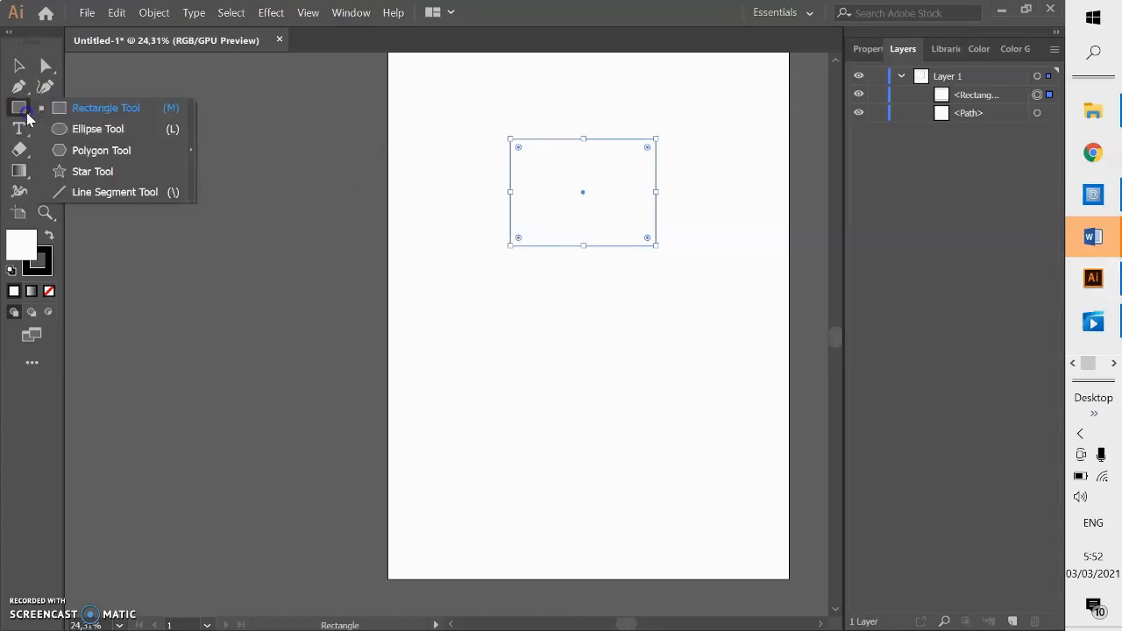
click(70, 127)
drag(469, 263, 545, 351)
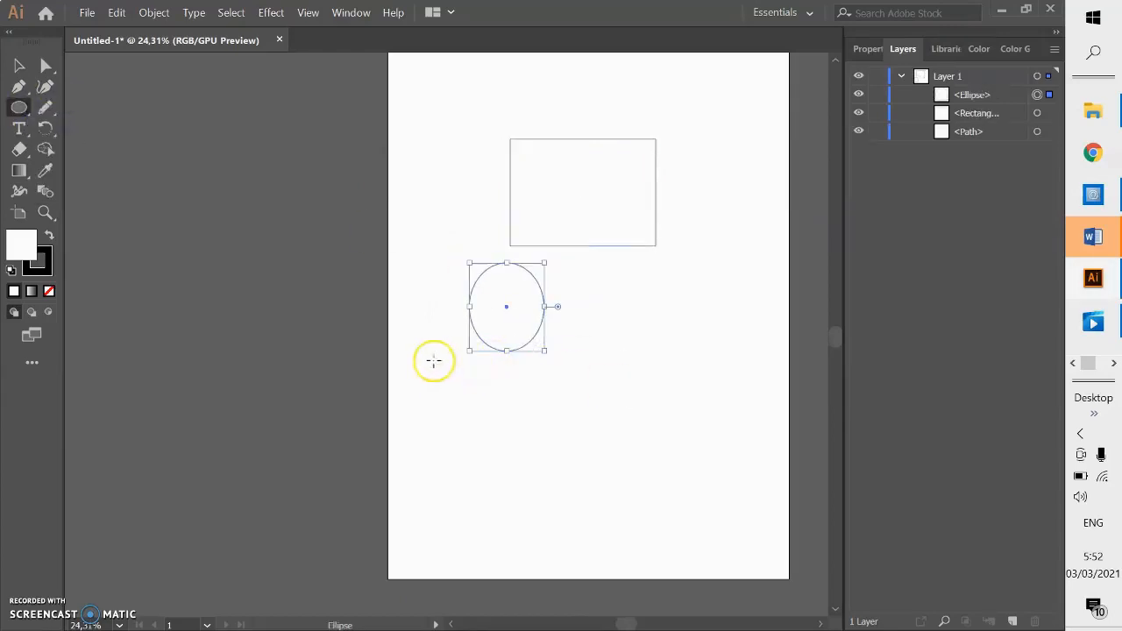
drag(434, 360, 520, 459)
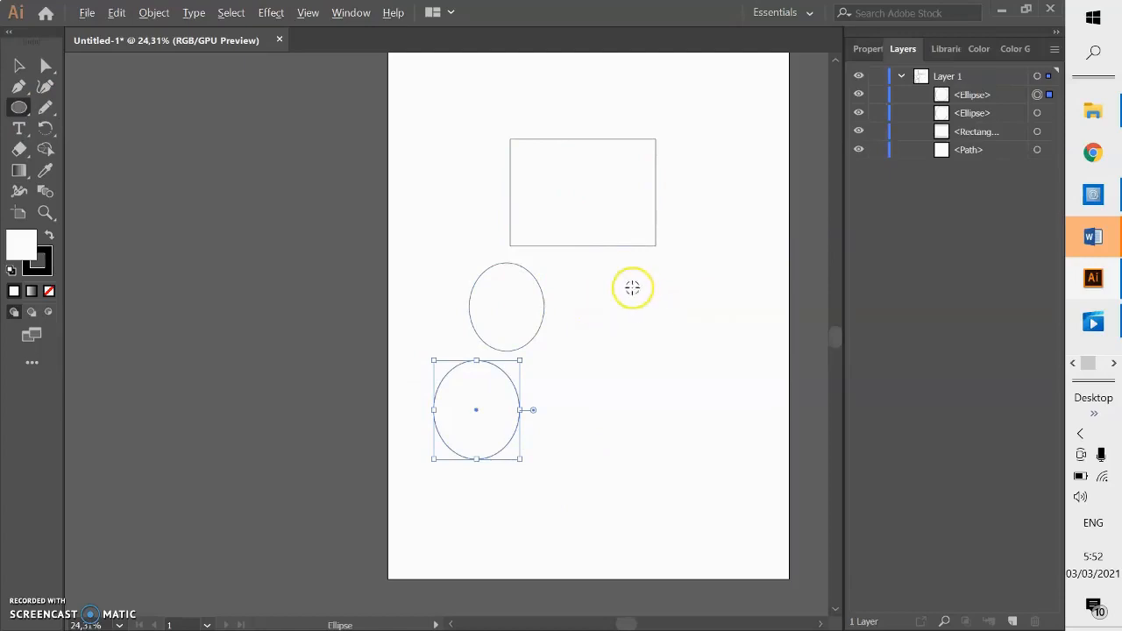
- Draw two perfect circles outward from their centres, one overlapping the rectangle's bottom edge and one farther down the artboard
drag(617, 293, 669, 344)
key(shift)
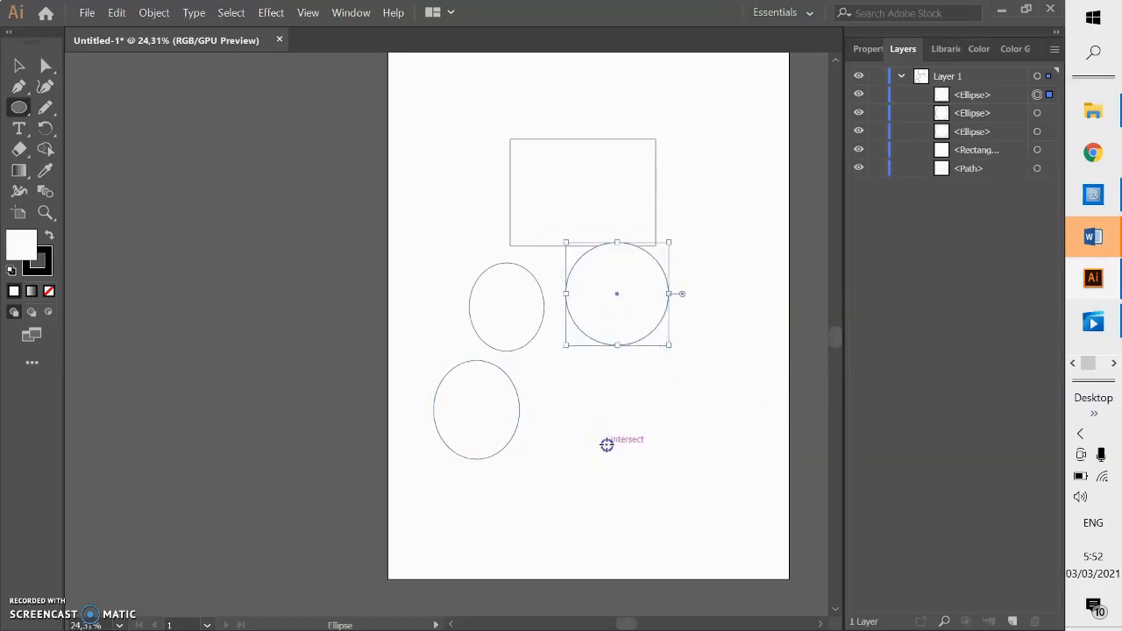
drag(606, 445, 654, 490)
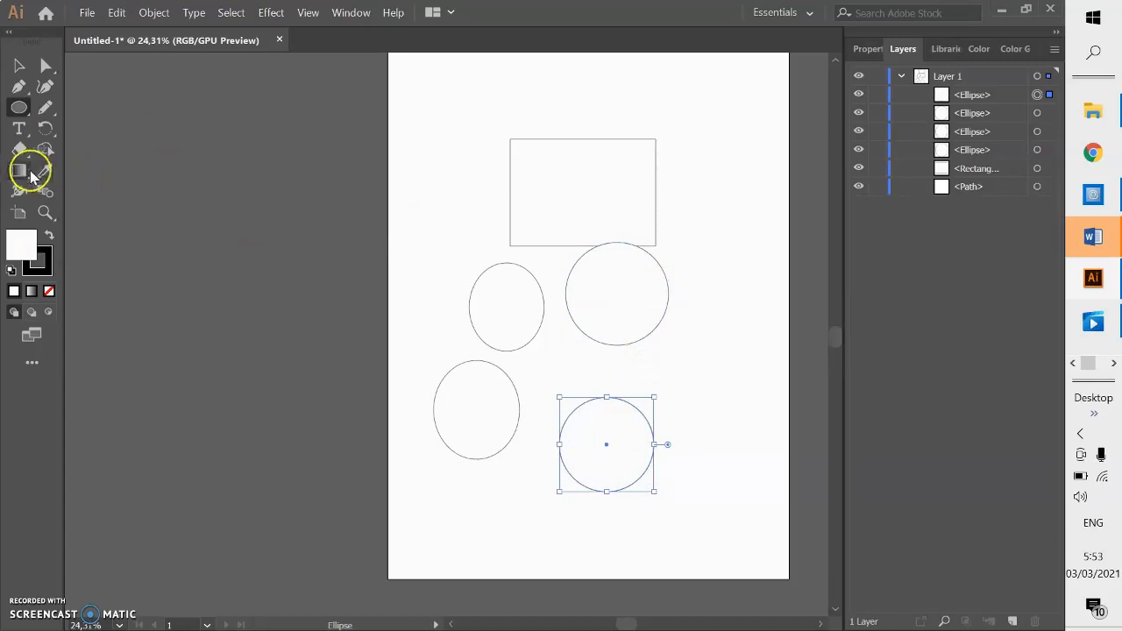
- Draw a 15-sided polygon with a radius of about 150 pt over the rectangle's upper-right corner, varying the number of sides while drawing
drag(12, 112, 64, 153)
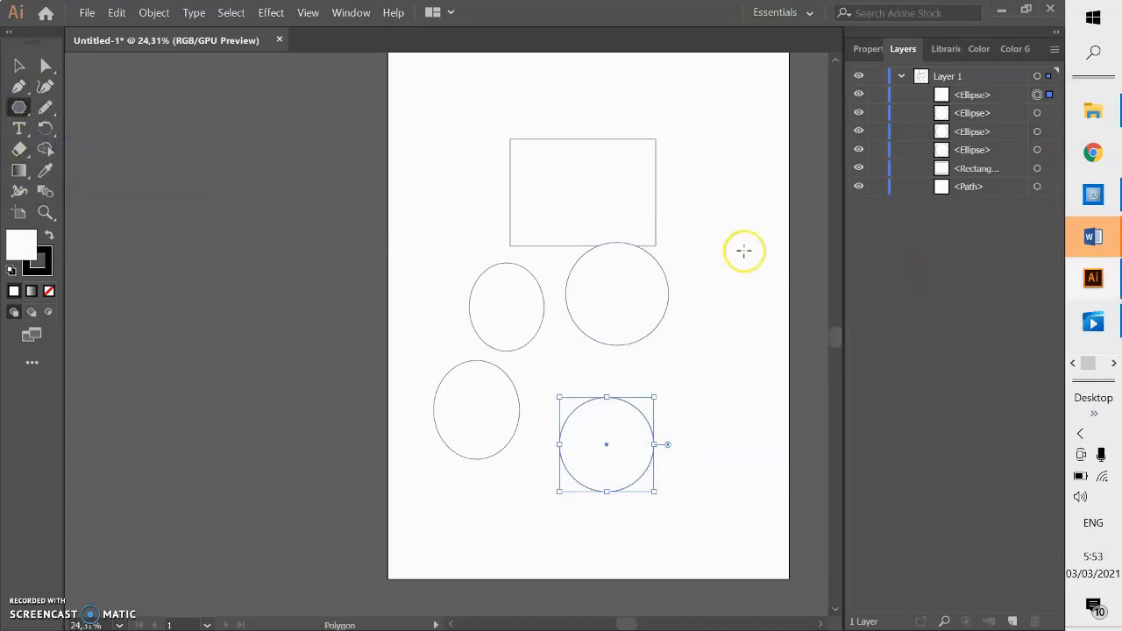
drag(681, 118, 698, 161)
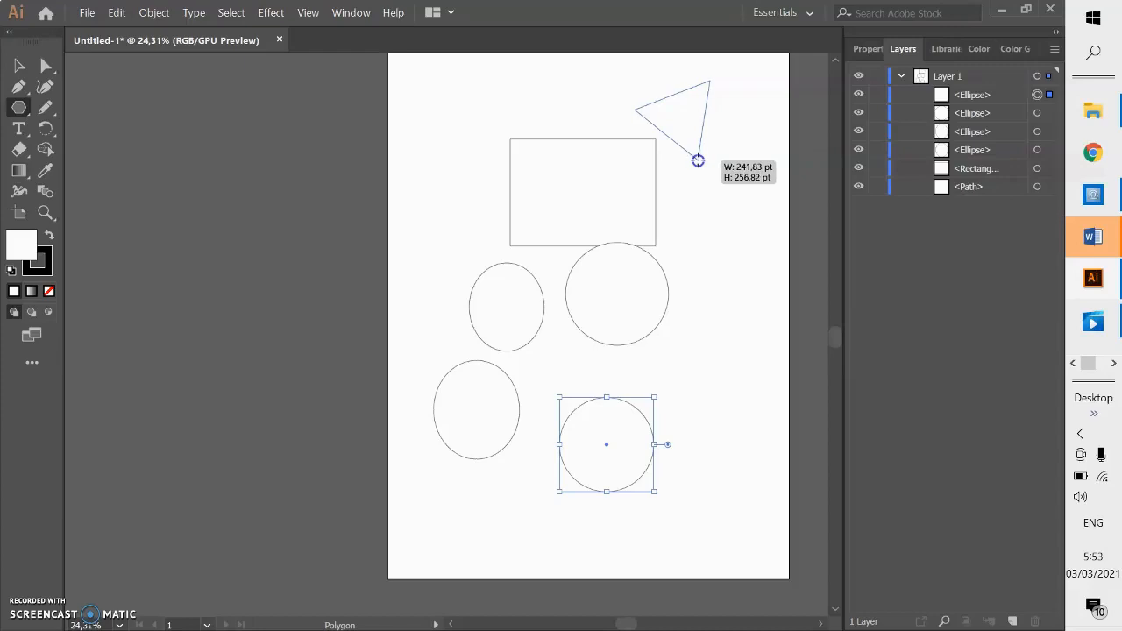
key(Up)
key(Up)
key(Up)
key(Up)
key(Up)
key(Up)
key(Up)
key(Up)
drag(698, 160, 698, 160)
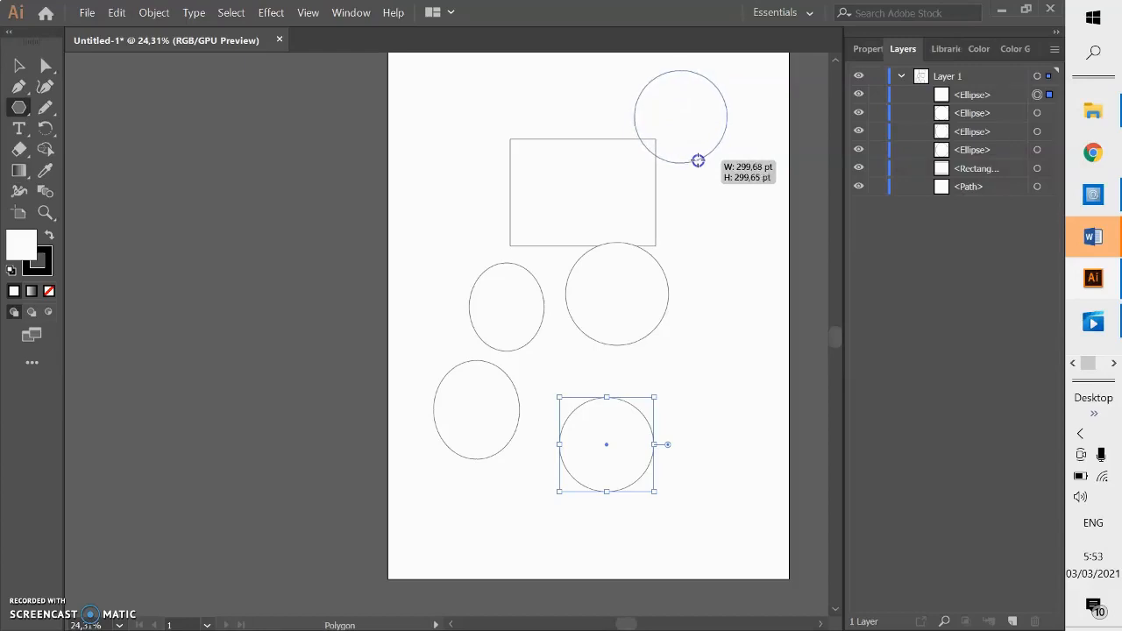
key(Down)
key(Down)
key(Down)
key(Down)
key(Down)
key(Down)
key(Down)
key(Down)
drag(697, 161, 697, 156)
key(Up)
key(Up)
key(Down)
key(Down)
key(Up)
key(Up)
key(Up)
key(Up)
key(Up)
key(Up)
key(Up)
key(Up)
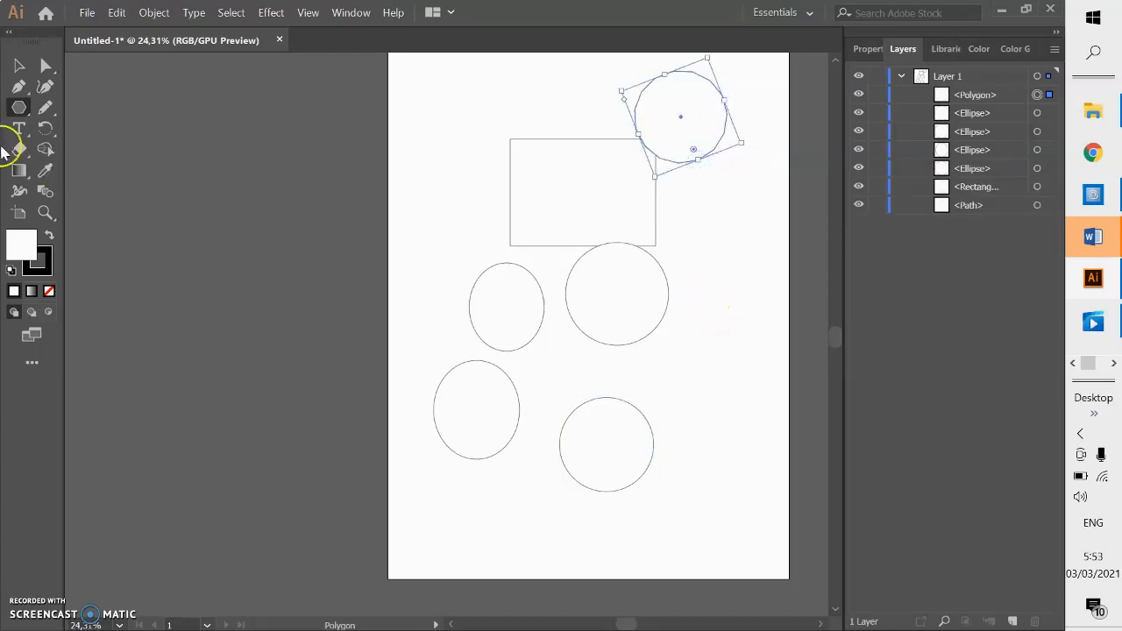
- Create a three-sided polygon with a radius of 149,9614 pt to the right of the upper circle
click(737, 304)
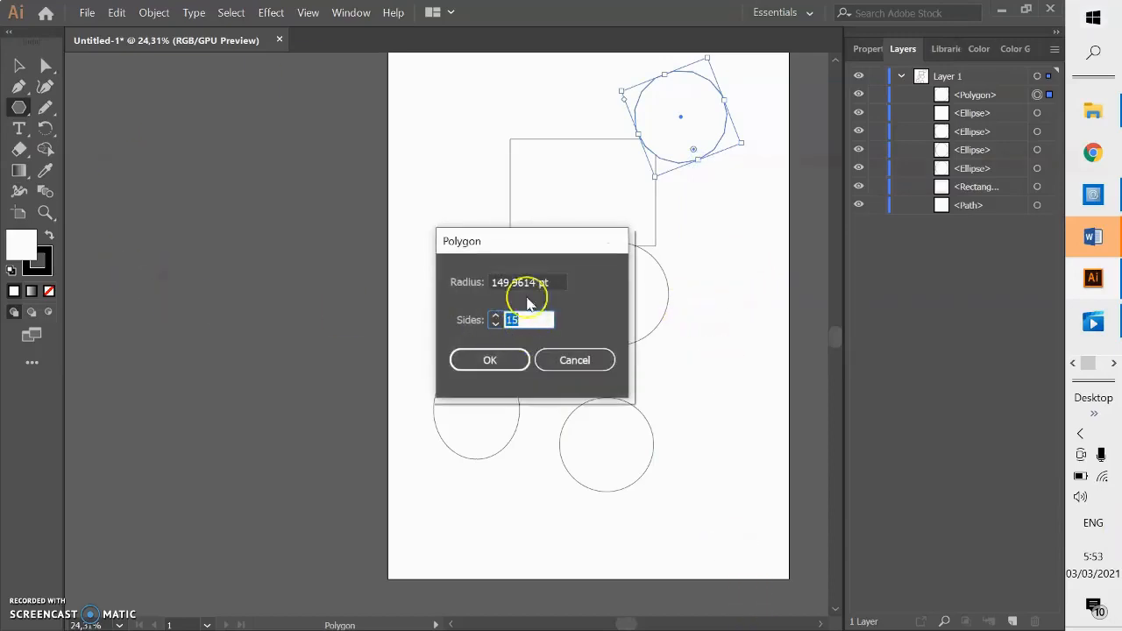
click(548, 281)
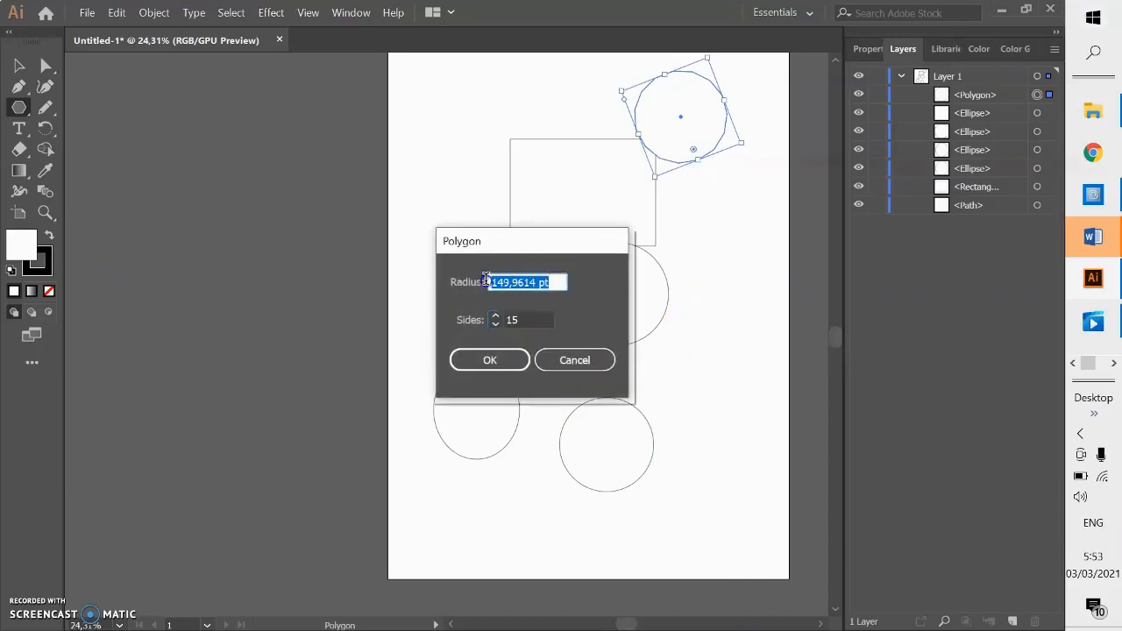
double_click(508, 320)
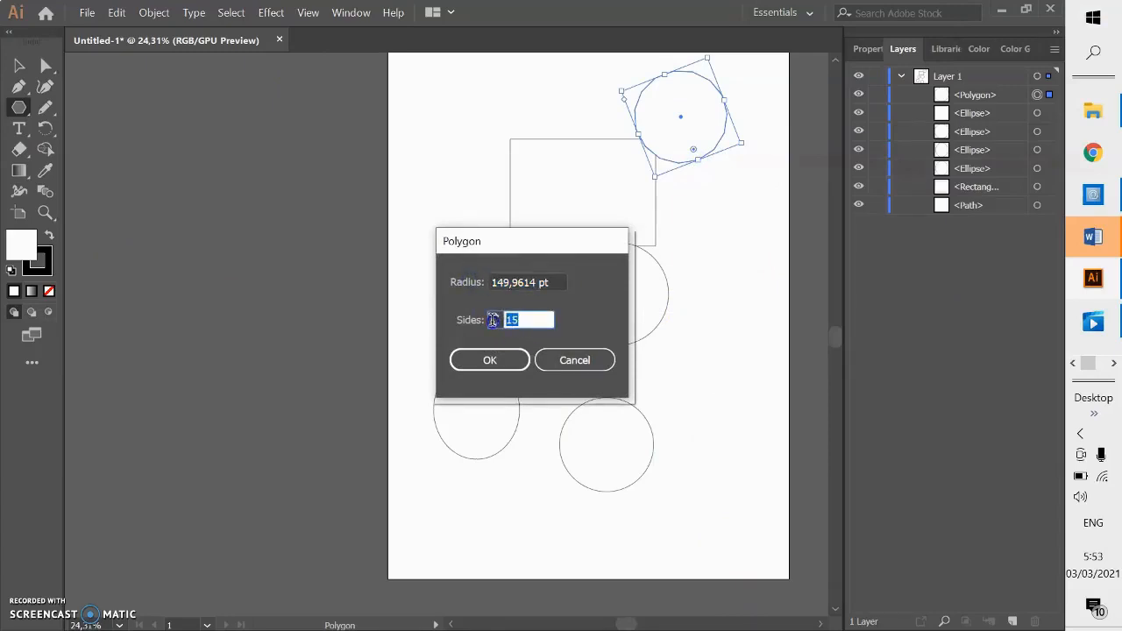
text(3)
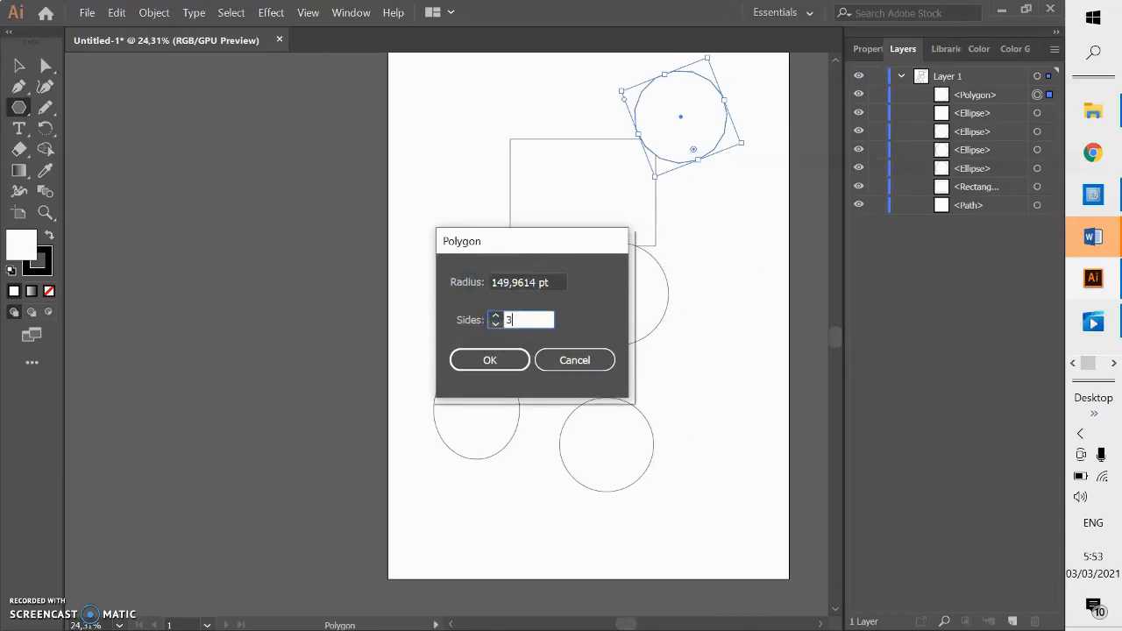
click(503, 361)
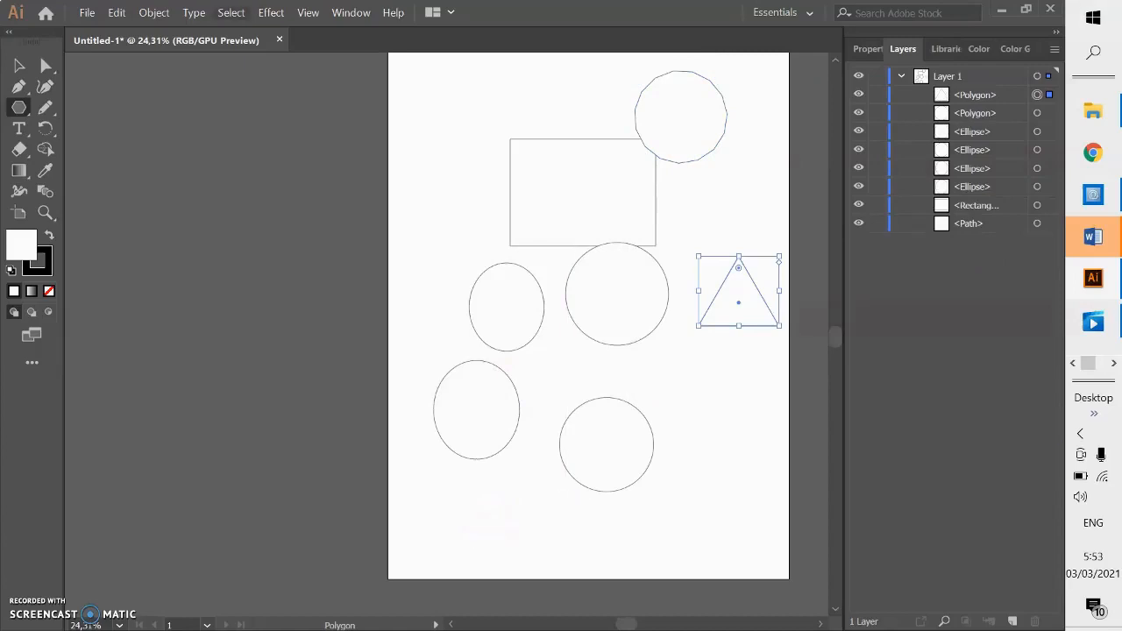
- Draw an eight-pointed star about 408 pt wide just below the triangle, varying the number of points while drawing
drag(20, 107, 74, 172)
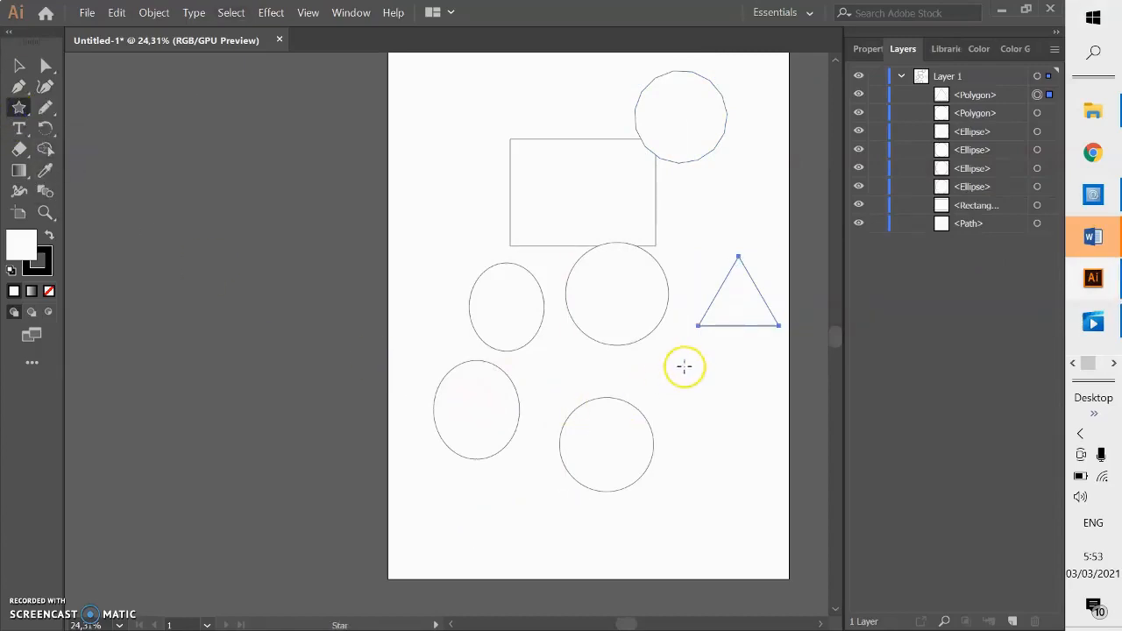
drag(690, 369, 731, 418)
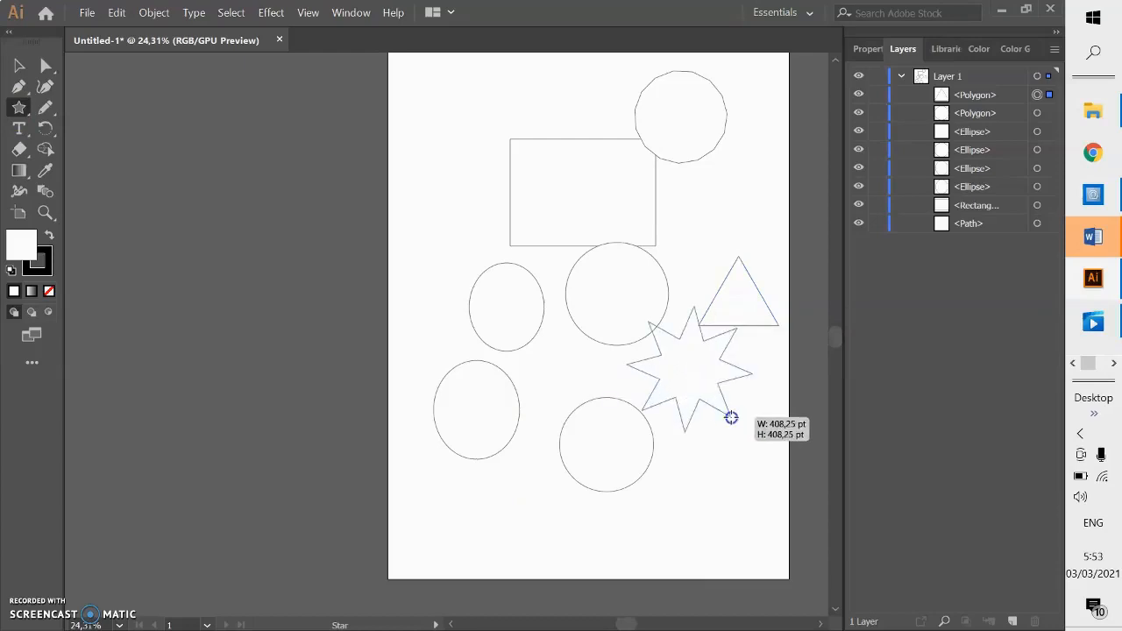
key(Down)
key(Down)
key(Down)
key(Down)
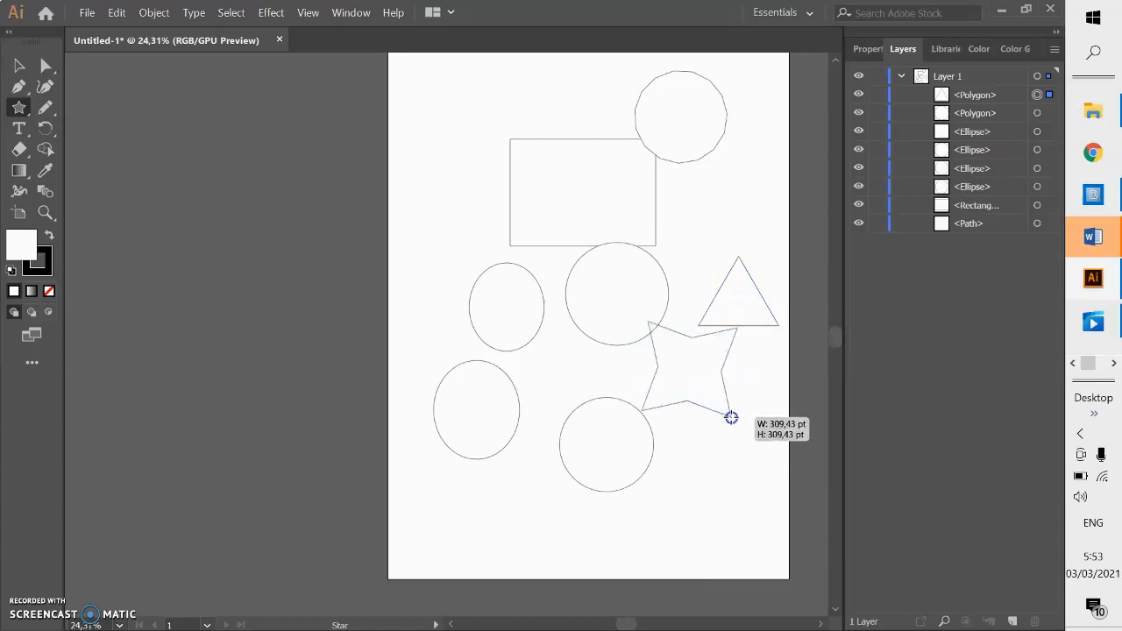
key(Up)
key(Up)
key(Up)
key(Up)
key(Up)
key(Up)
key(Up)
key(Up)
key(Up)
key(Up)
key(Up)
key(Up)
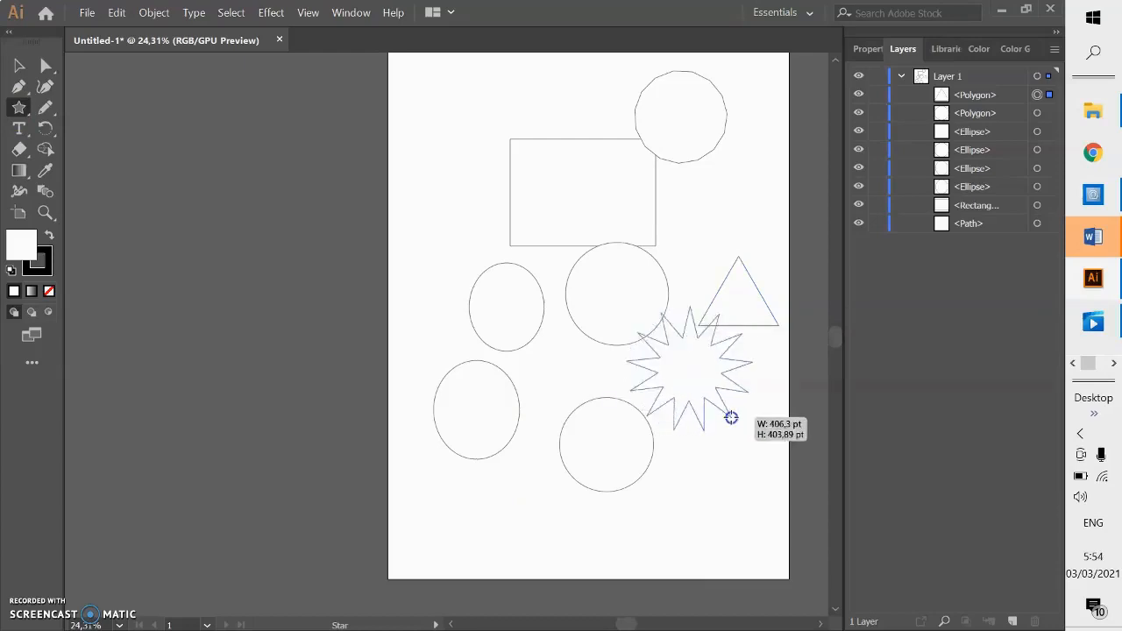
key(Up)
key(Up)
key(Up)
key(Up)
key(Up)
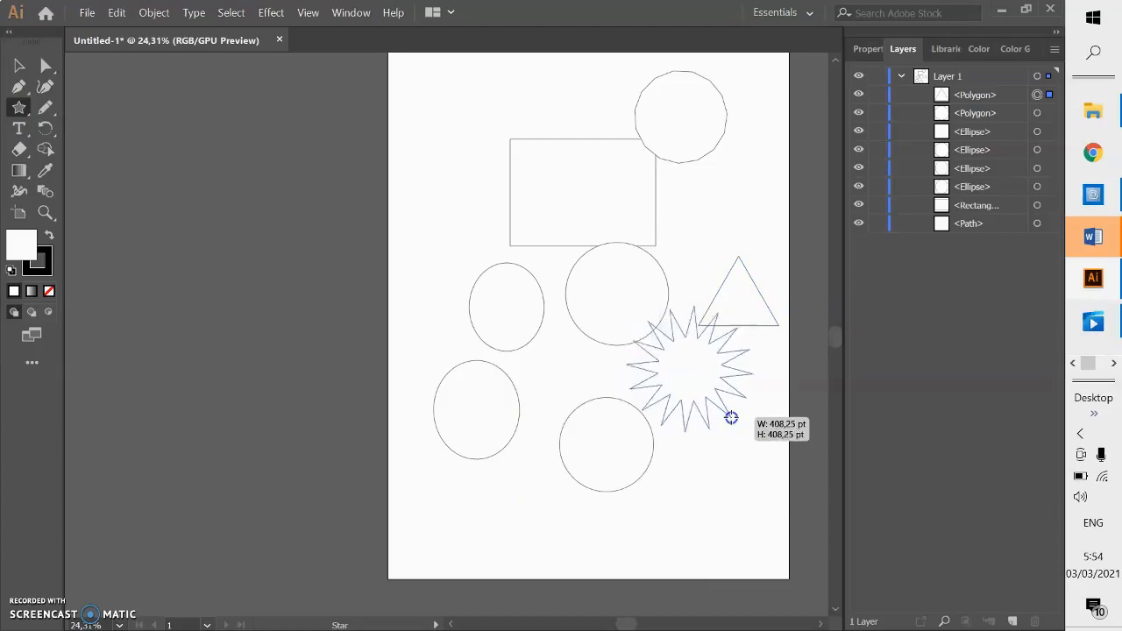
key(Down)
key(Down)
key(Down)
key(Down)
key(Down)
key(Down)
key(Down)
key(Down)
drag(731, 418, 731, 418)
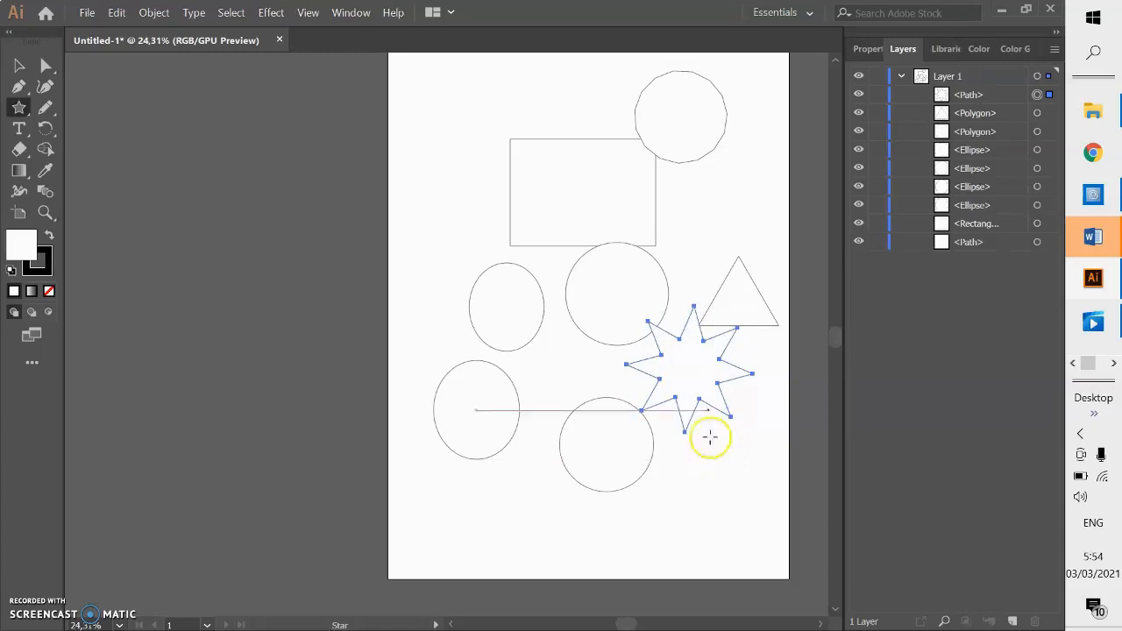
- Review the two radius values and the number of points in the Star tool's settings, and close them
click(713, 187)
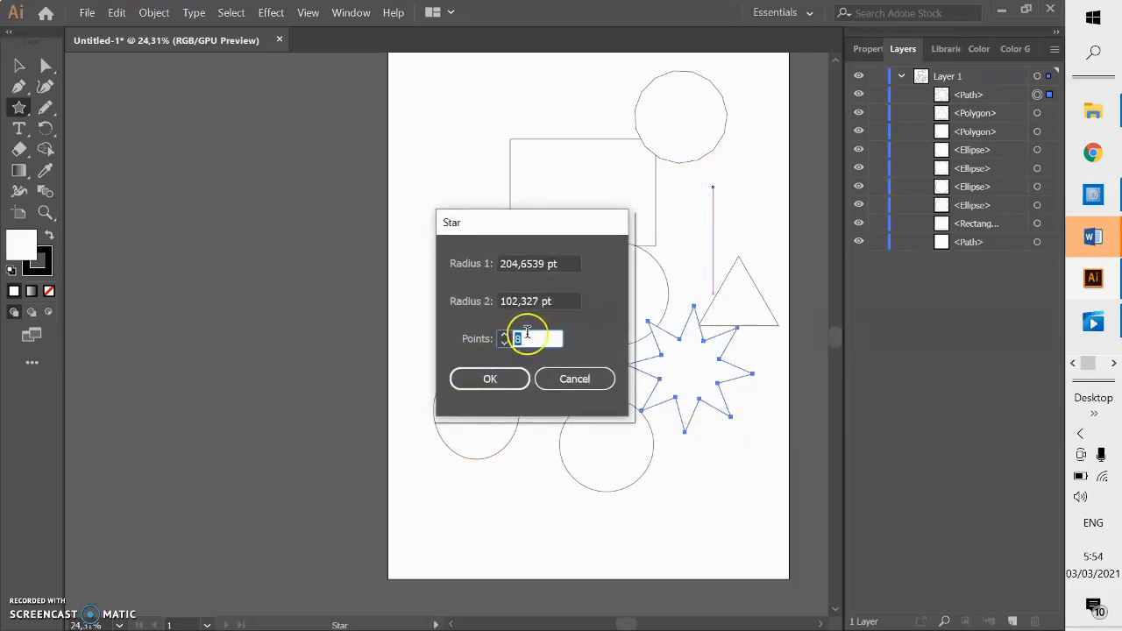
drag(520, 263, 535, 263)
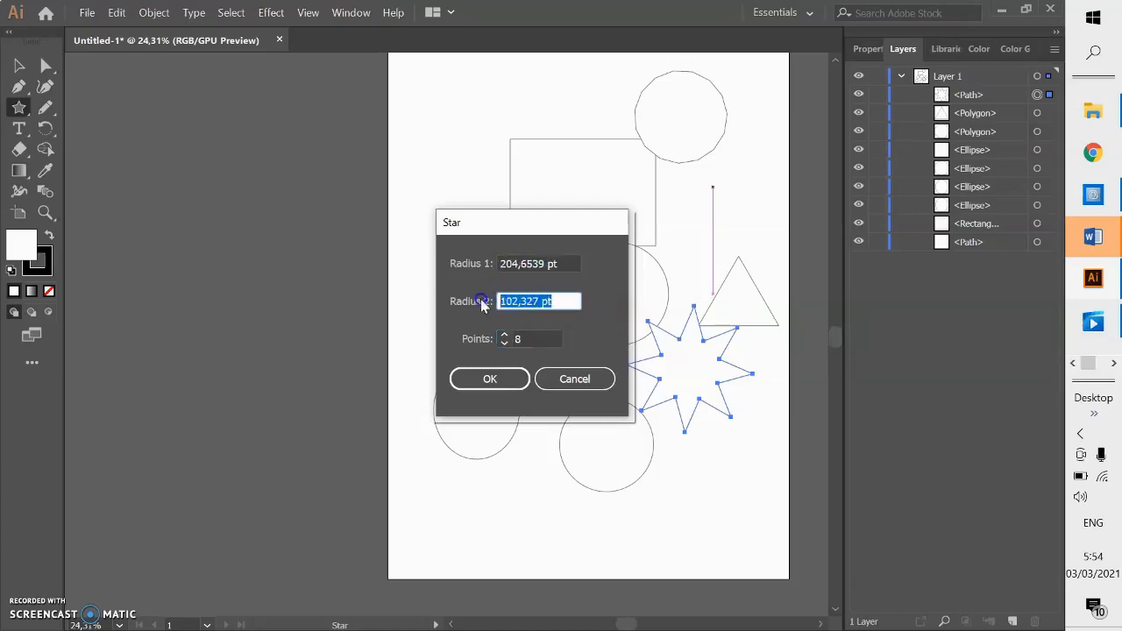
click(489, 381)
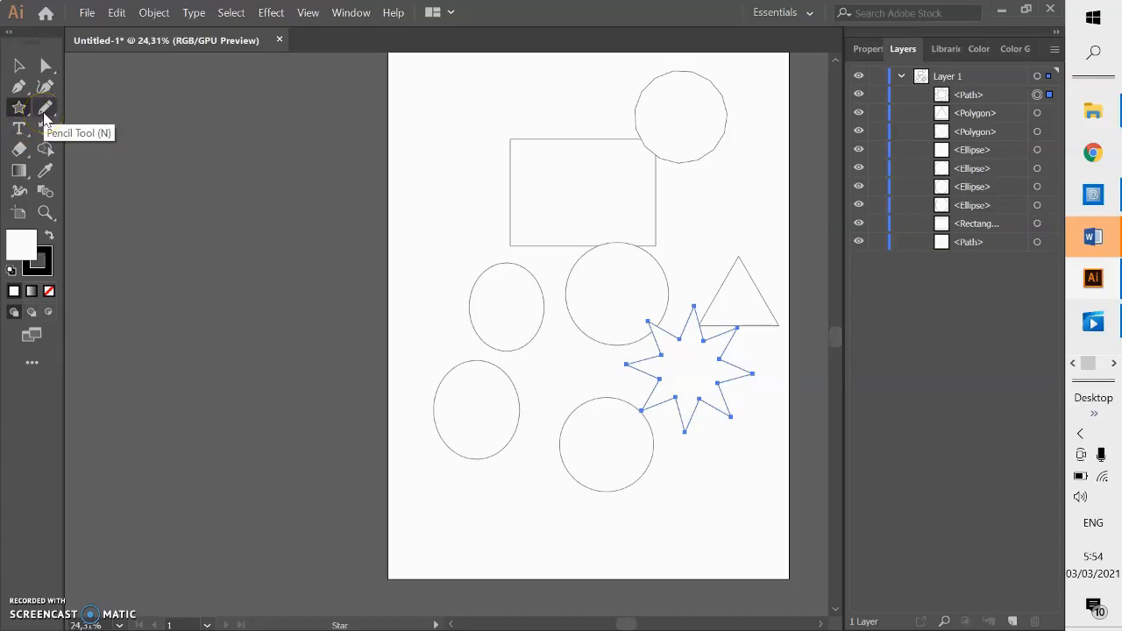
- Activate the Pencil tool and undo the star, both polygons and all ellipses and circles, back to the rectangle
click(44, 116)
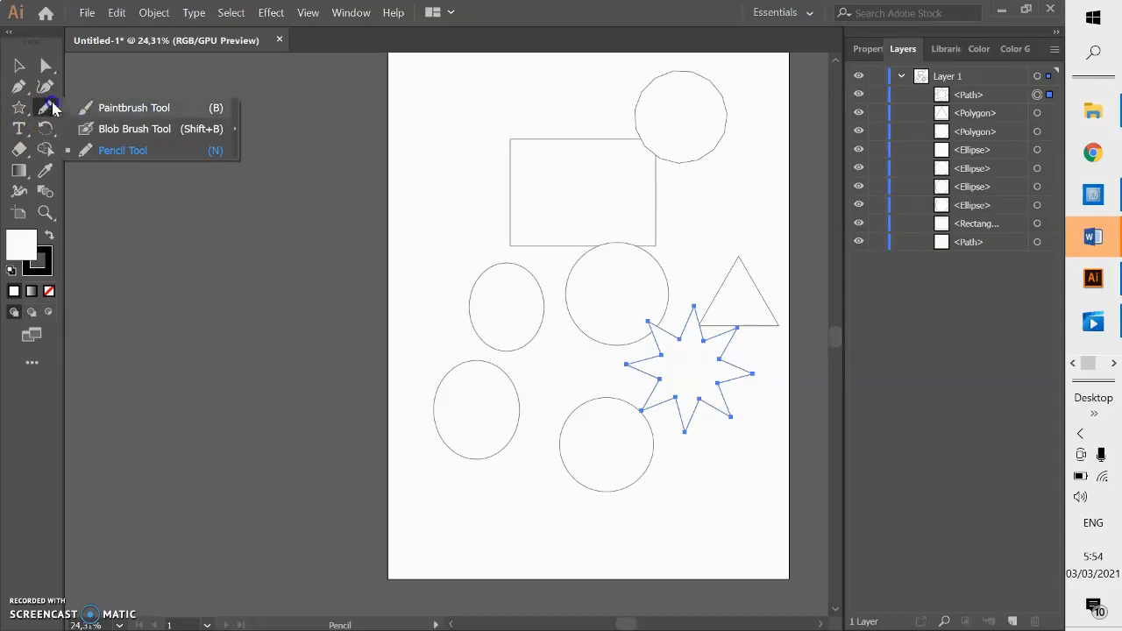
click(103, 151)
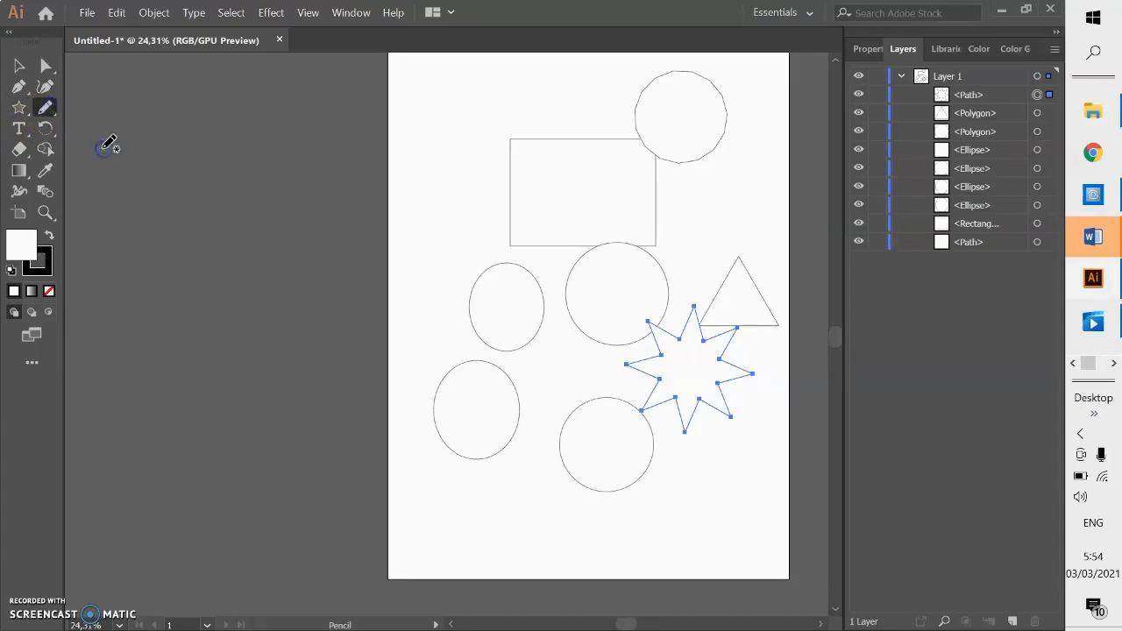
key(ctrl+z)
key(ctrl+z)
key(ctrl+z)
key(ctrl+z)
key(ctrl+z)
key(ctrl+z)
key(ctrl+z)
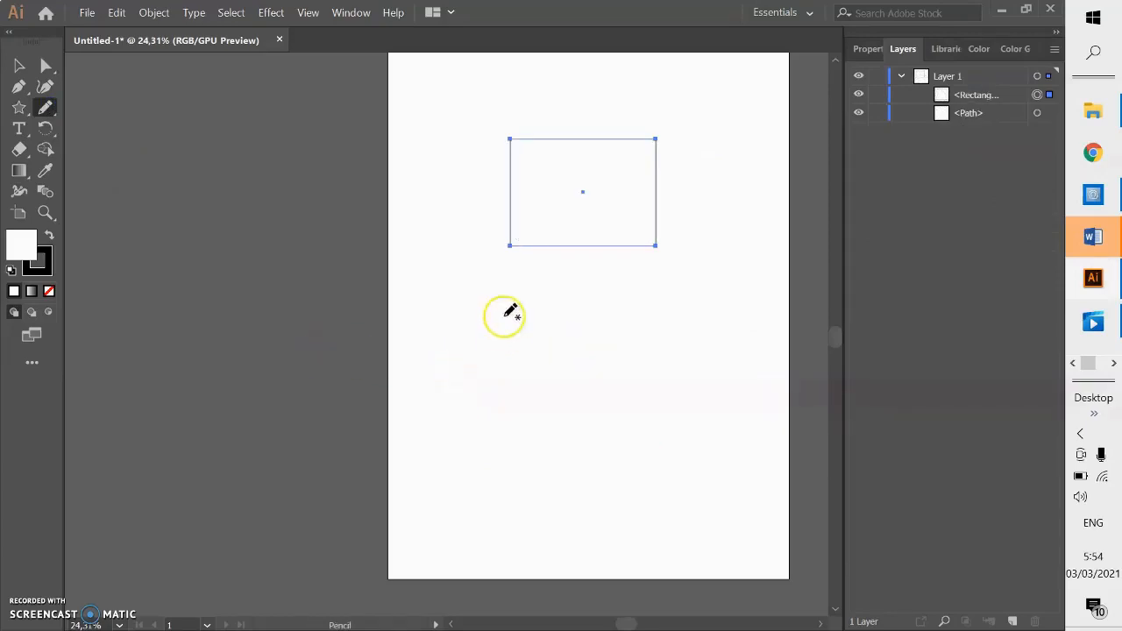
- Set the Pencil tool's fidelity fully to Accurate, and draw a large closed freehand shape below the rectangle, leaving it deselected
double_click(45, 107)
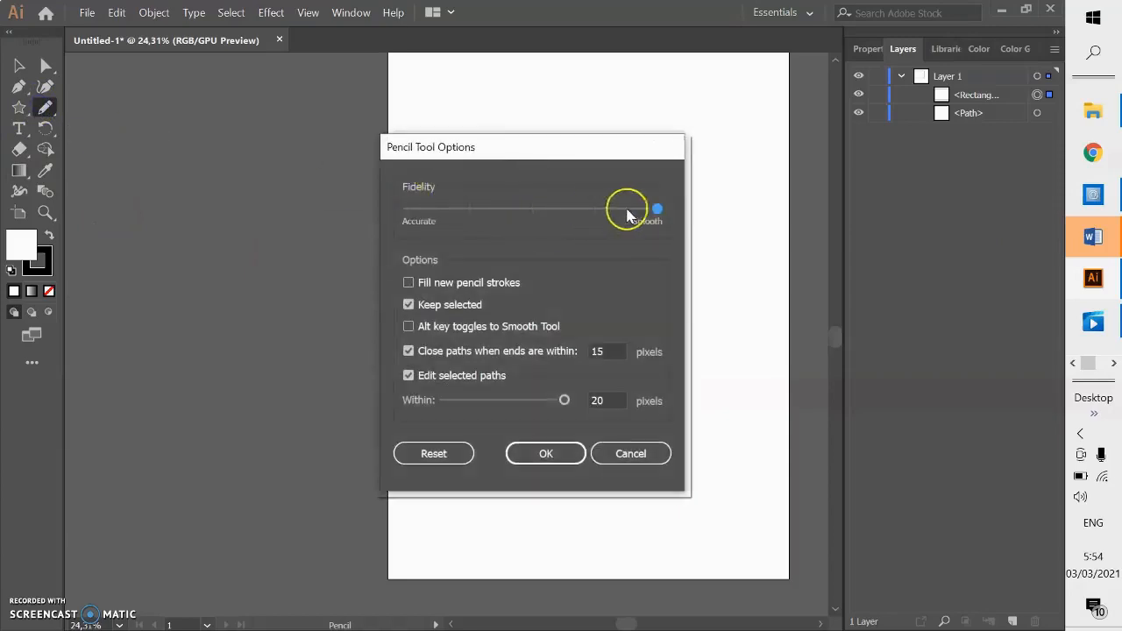
drag(655, 210, 326, 233)
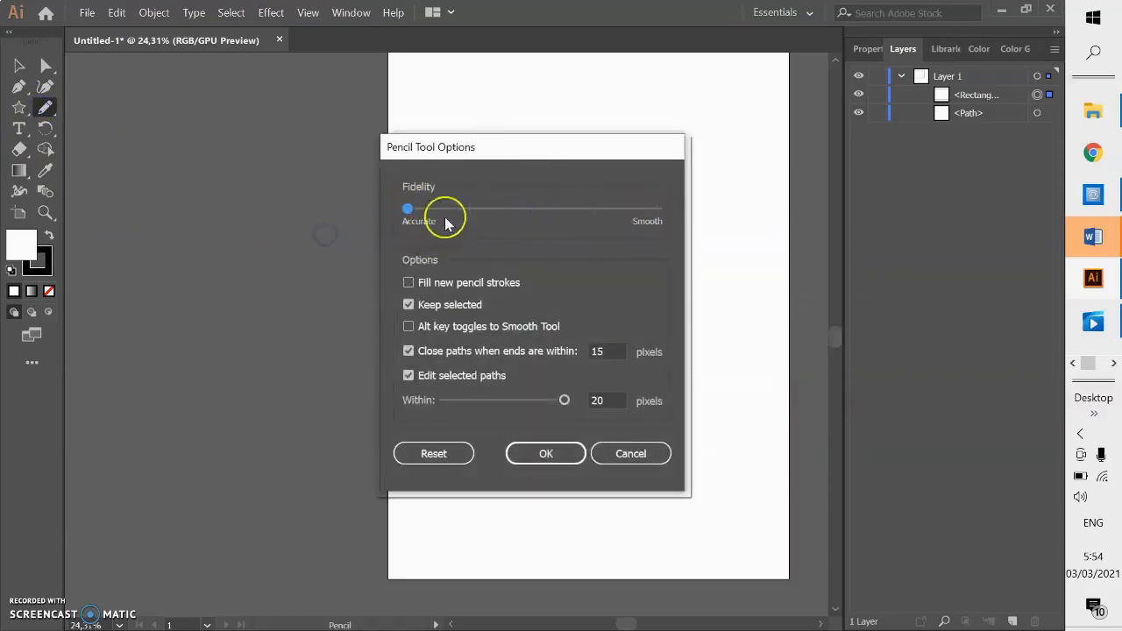
click(545, 453)
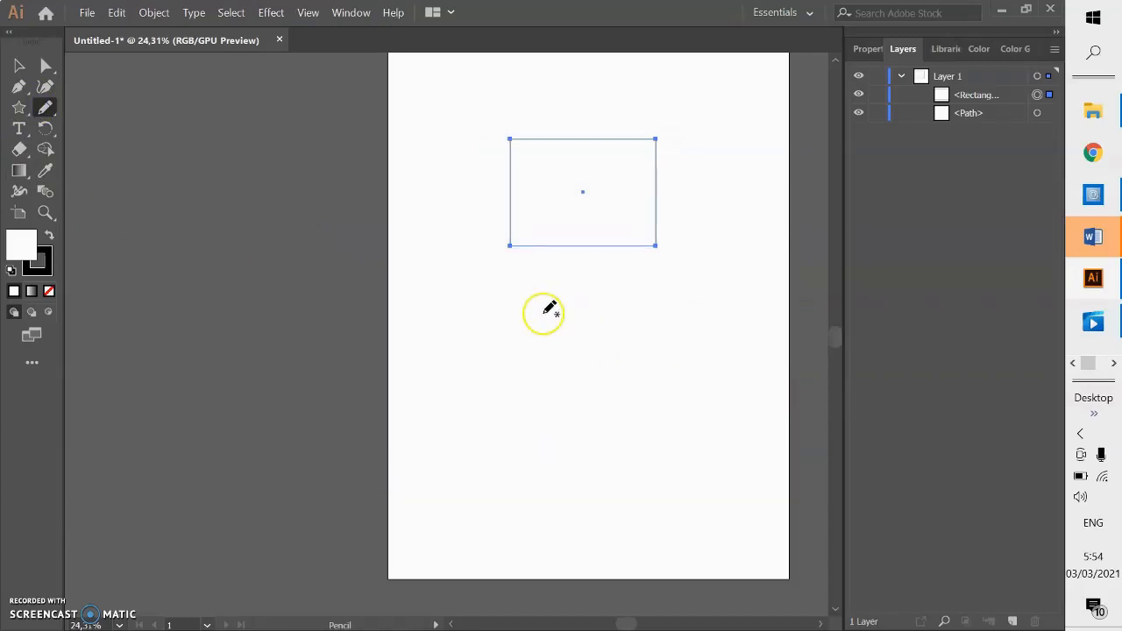
mouse_move(544, 312)
mouse_down()
mouse_move(501, 335)
mouse_move(503, 397)
mouse_move(614, 440)
mouse_move(617, 354)
mouse_move(569, 313)
mouse_move(544, 311)
mouse_up()
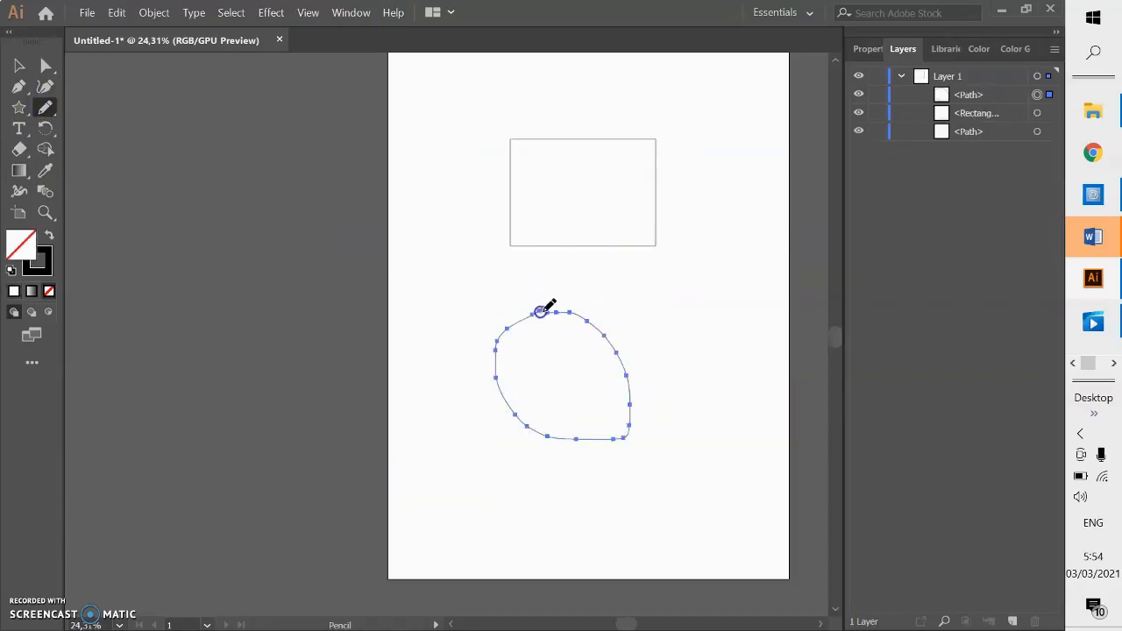
key(v)
click(575, 501)
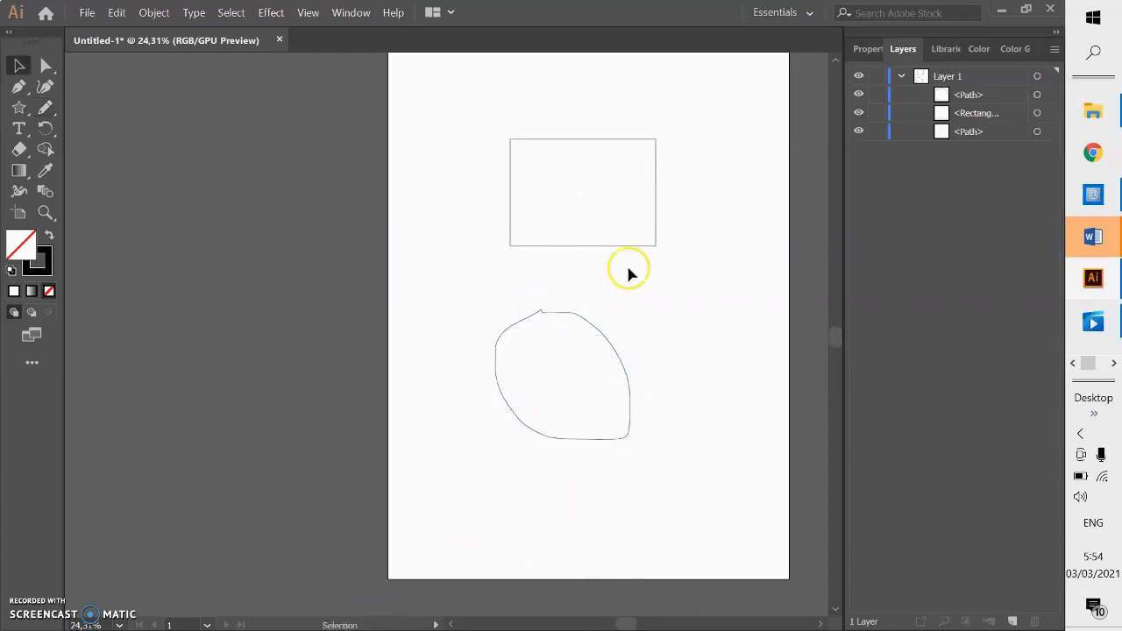
- Set the Pencil tool's fidelity fully to Smooth, and draw a small closed teardrop shape to the right of the large freehand shape
click(46, 107)
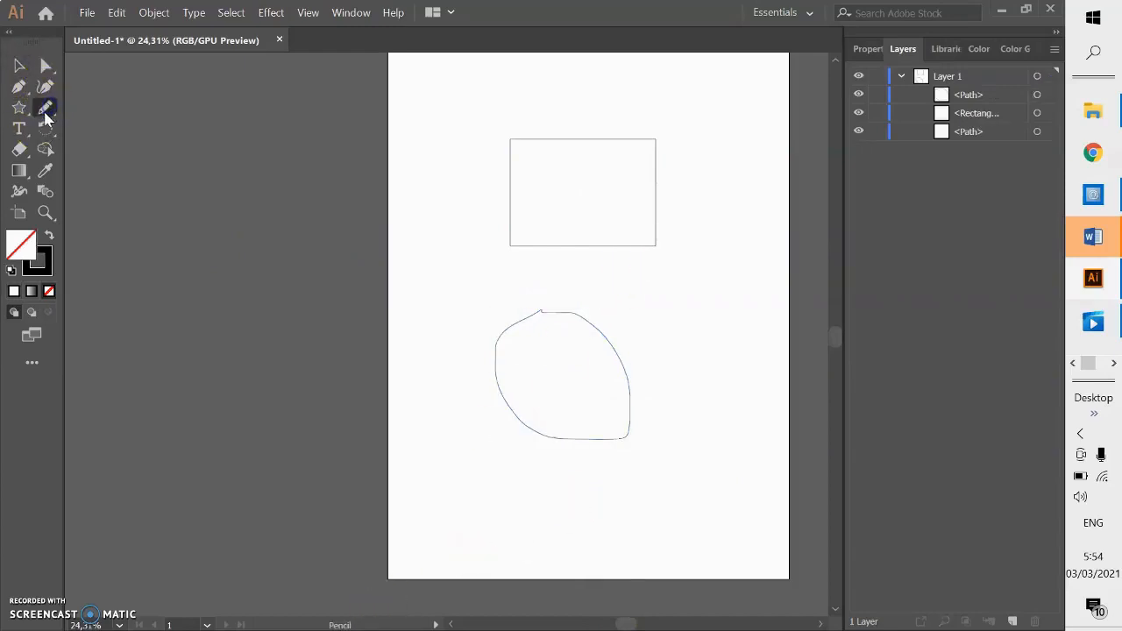
double_click(46, 108)
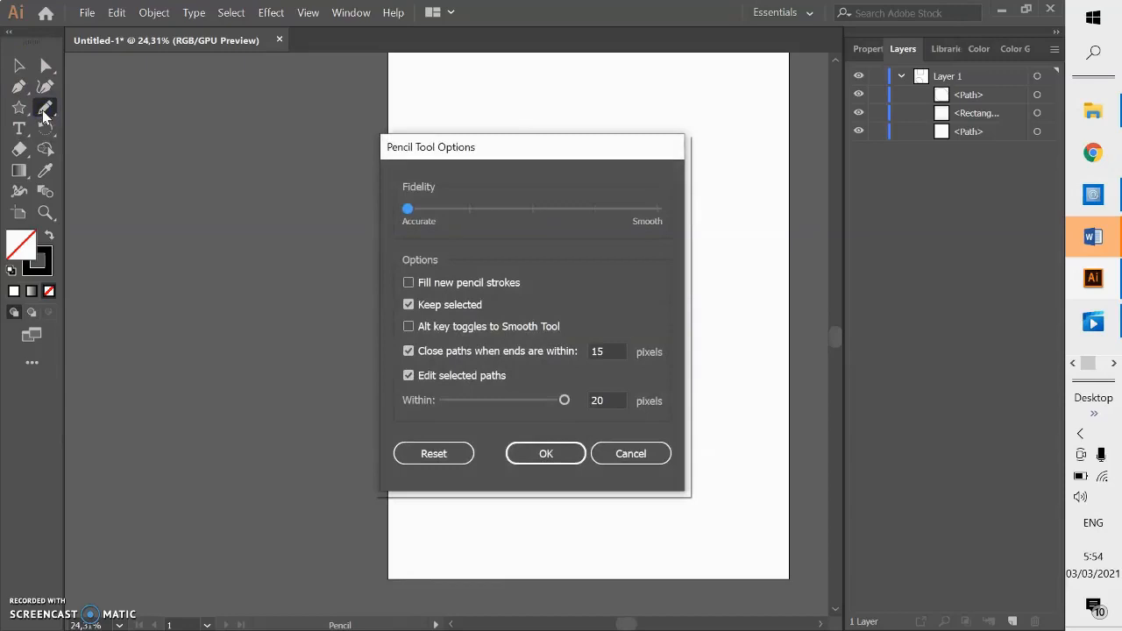
drag(410, 209, 727, 220)
click(408, 326)
click(545, 453)
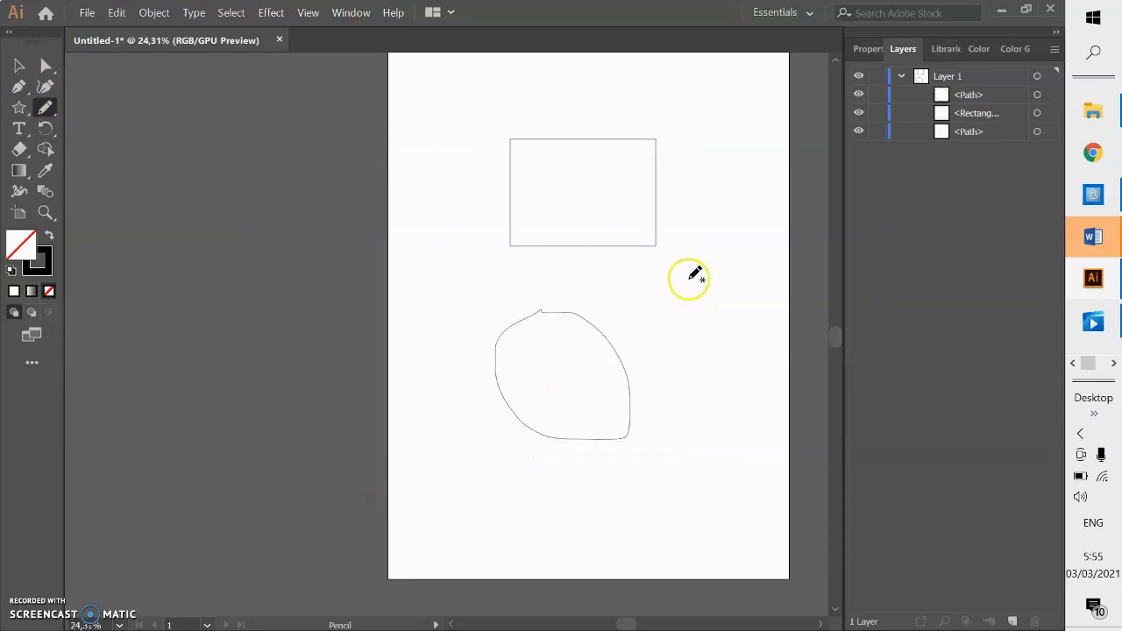
mouse_move(687, 274)
mouse_down()
mouse_move(683, 336)
mouse_move(703, 339)
mouse_move(713, 308)
mouse_move(689, 277)
mouse_up()
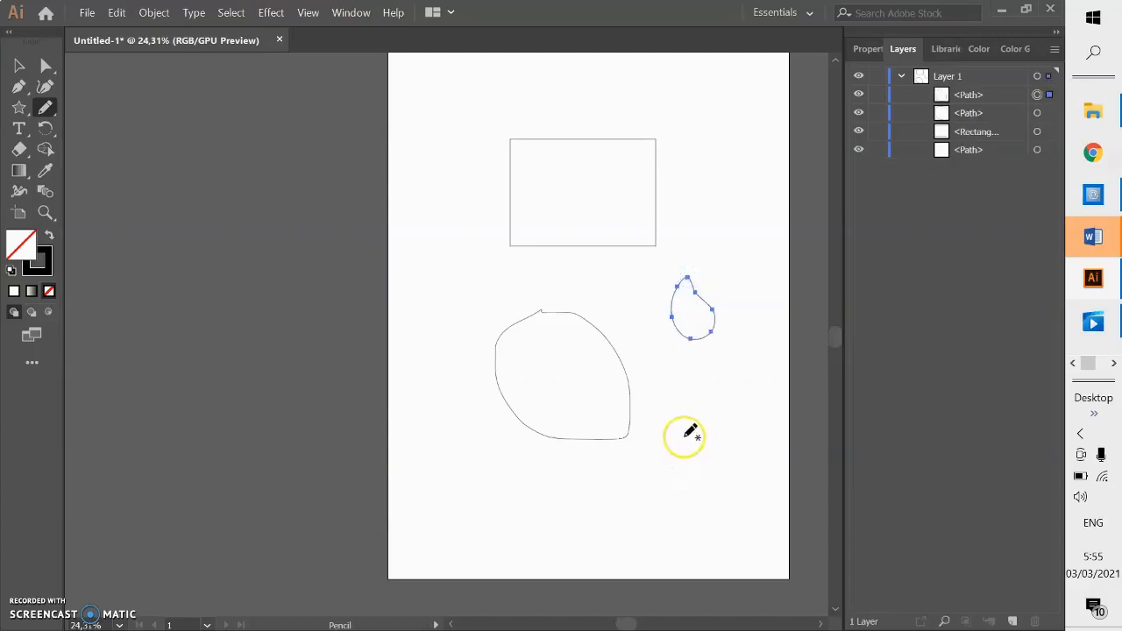
key(v)
click(684, 436)
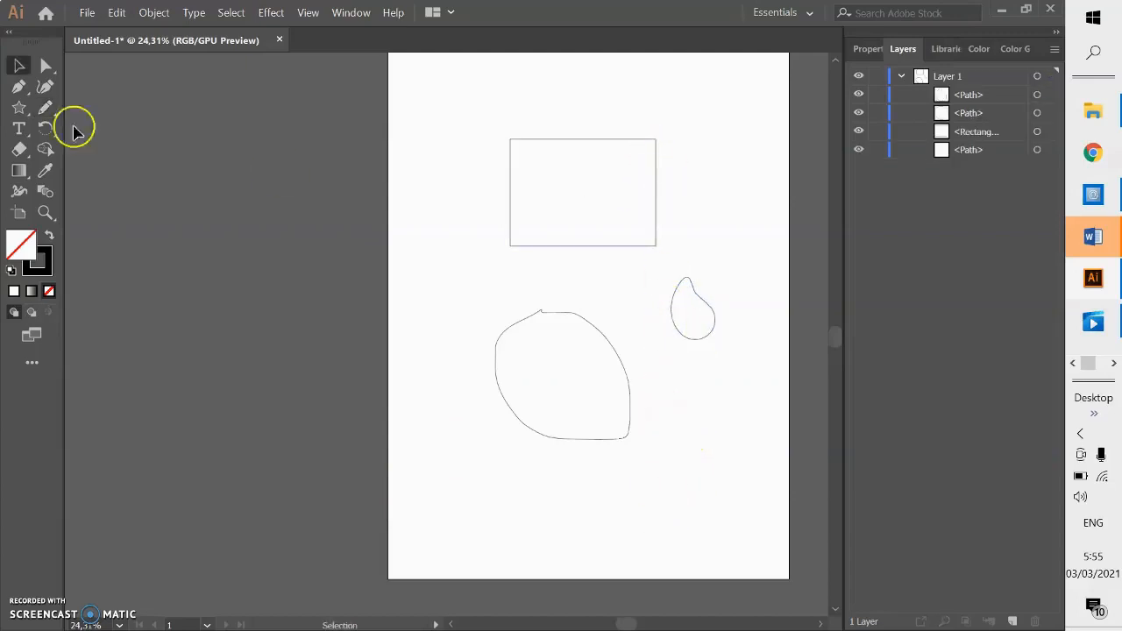
- Draw a second small closed freehand shape directly below the teardrop with the Pencil tool, and deselect it
click(46, 107)
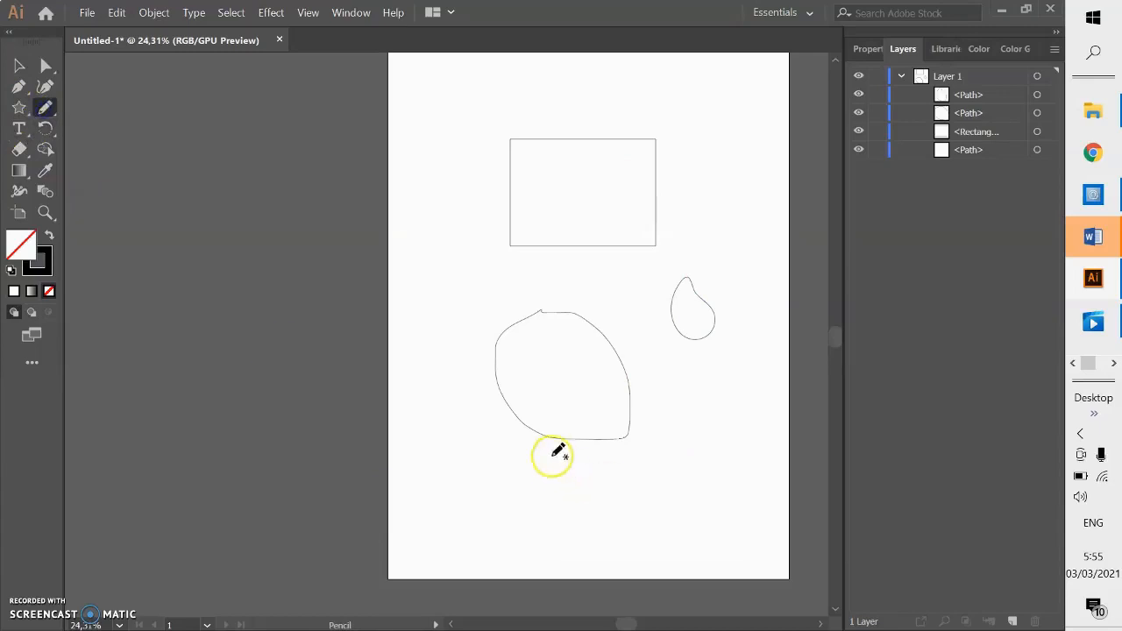
mouse_move(688, 367)
mouse_down()
mouse_move(674, 394)
mouse_move(710, 424)
mouse_move(722, 386)
mouse_move(692, 365)
mouse_up()
key(v)
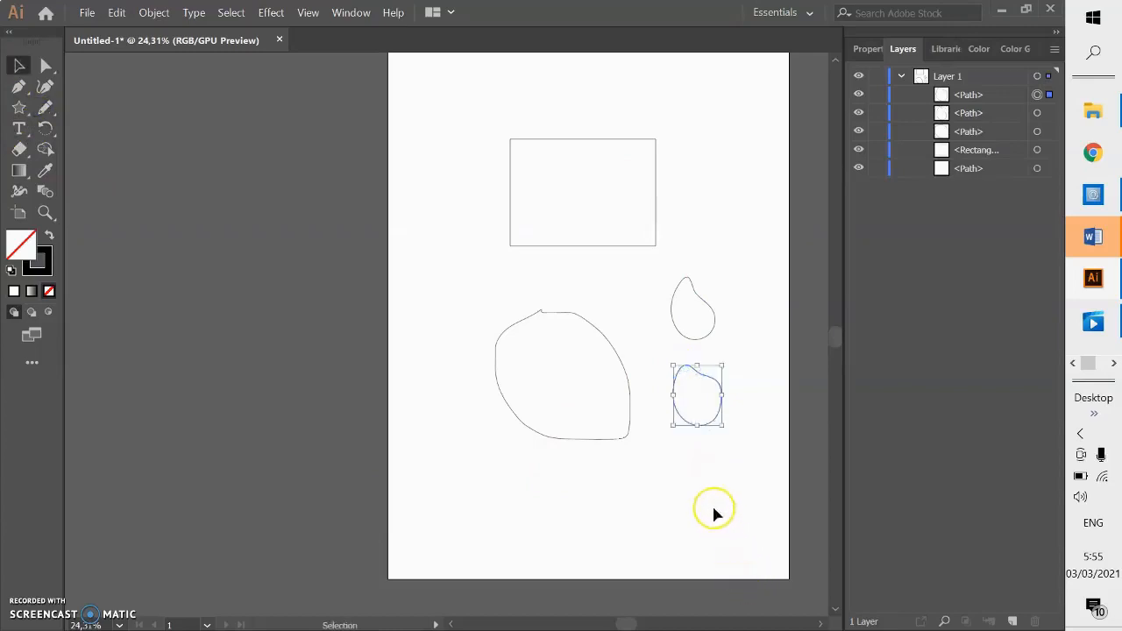
click(714, 513)
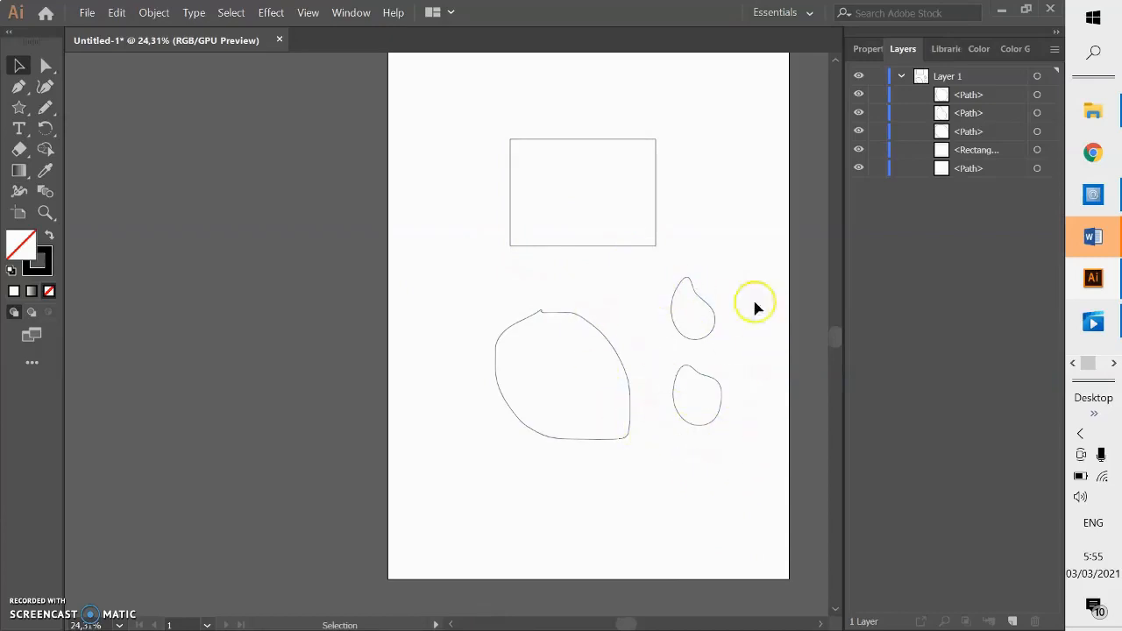
- Review the Pencil tool's path-closing distance, and draw a closed, roundish freehand shape near the artboard's left edge
double_click(45, 111)
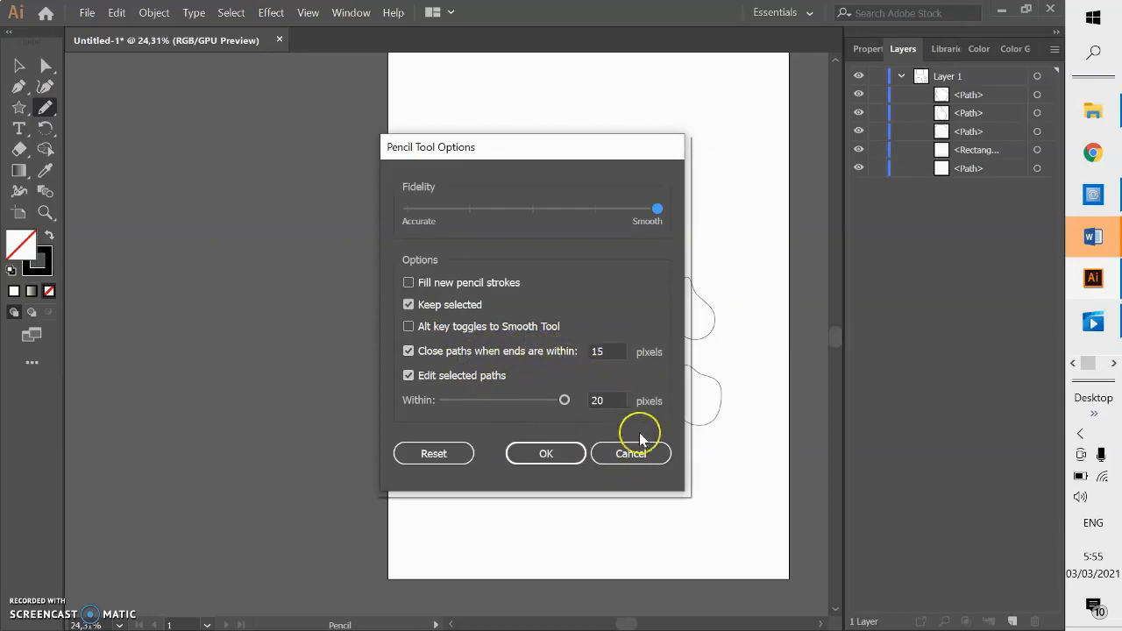
click(596, 352)
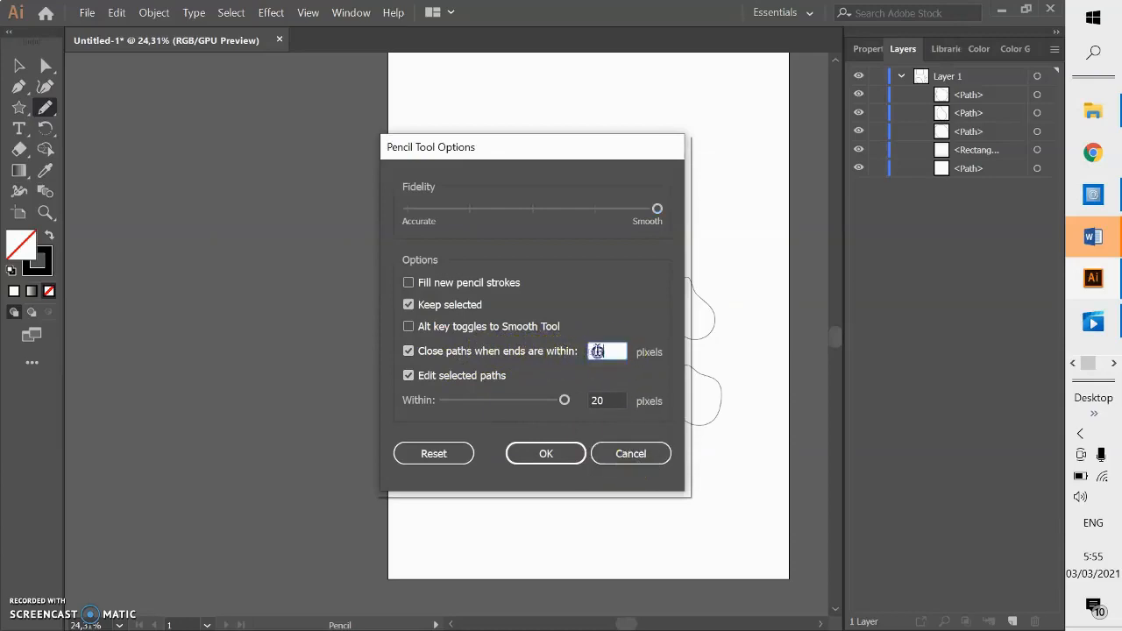
click(629, 452)
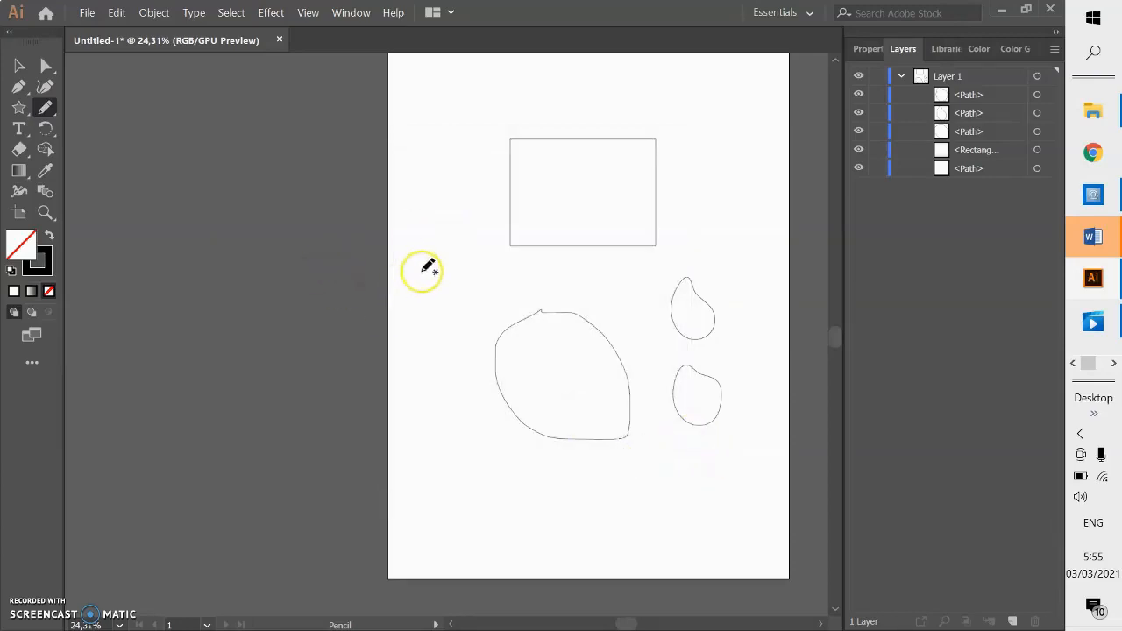
mouse_move(432, 261)
mouse_down()
mouse_move(411, 308)
mouse_move(436, 331)
mouse_move(480, 317)
mouse_move(481, 283)
mouse_move(458, 267)
mouse_up()
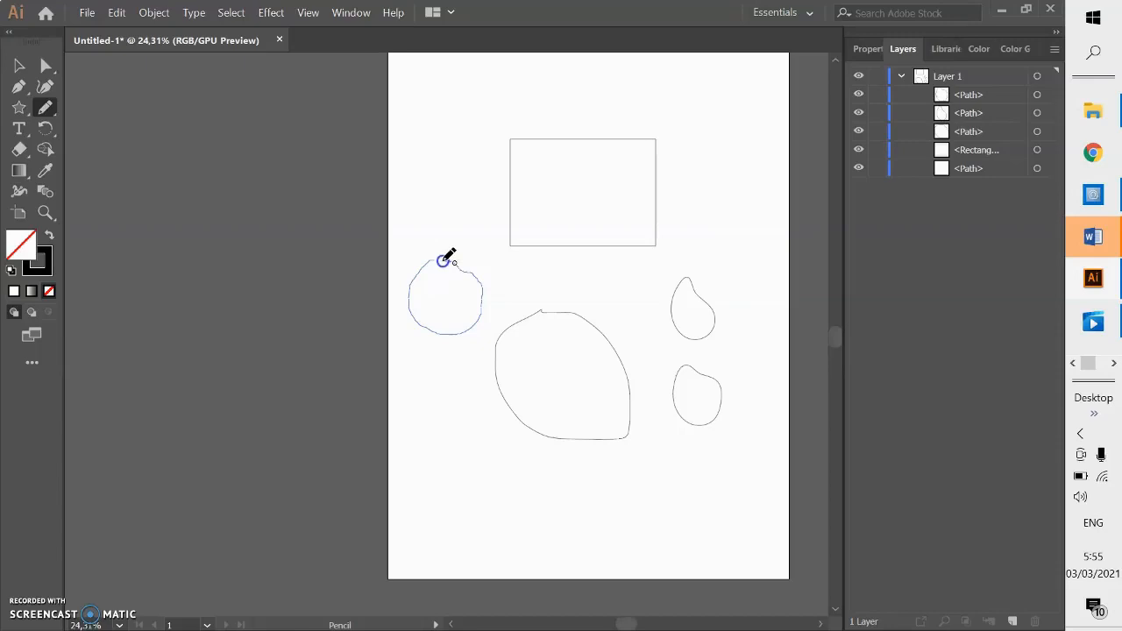
drag(444, 260, 444, 258)
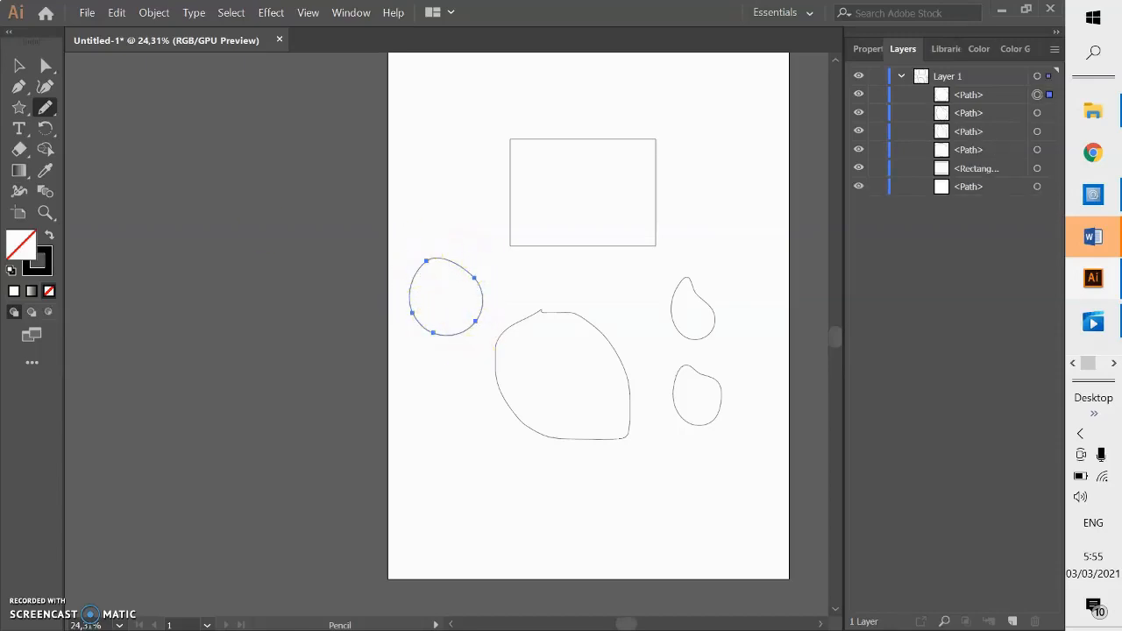
- Set the Pencil tool to close paths when ends are within 50 pixels, and draw a closed oval beyond the rectangle's upper-right corner
double_click(44, 107)
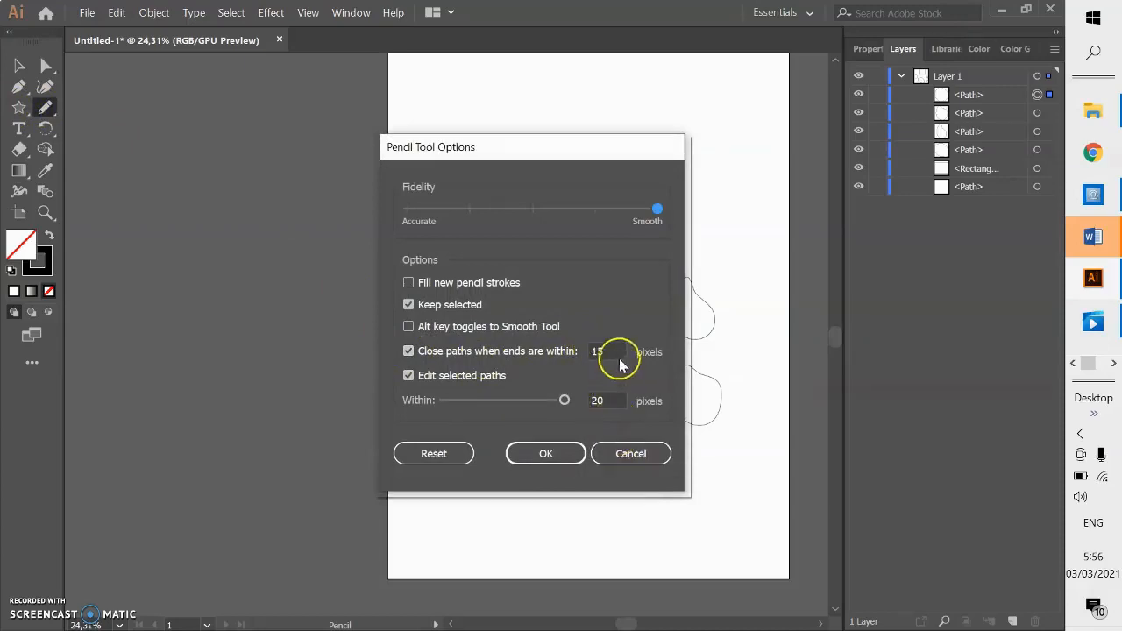
drag(620, 359, 586, 348)
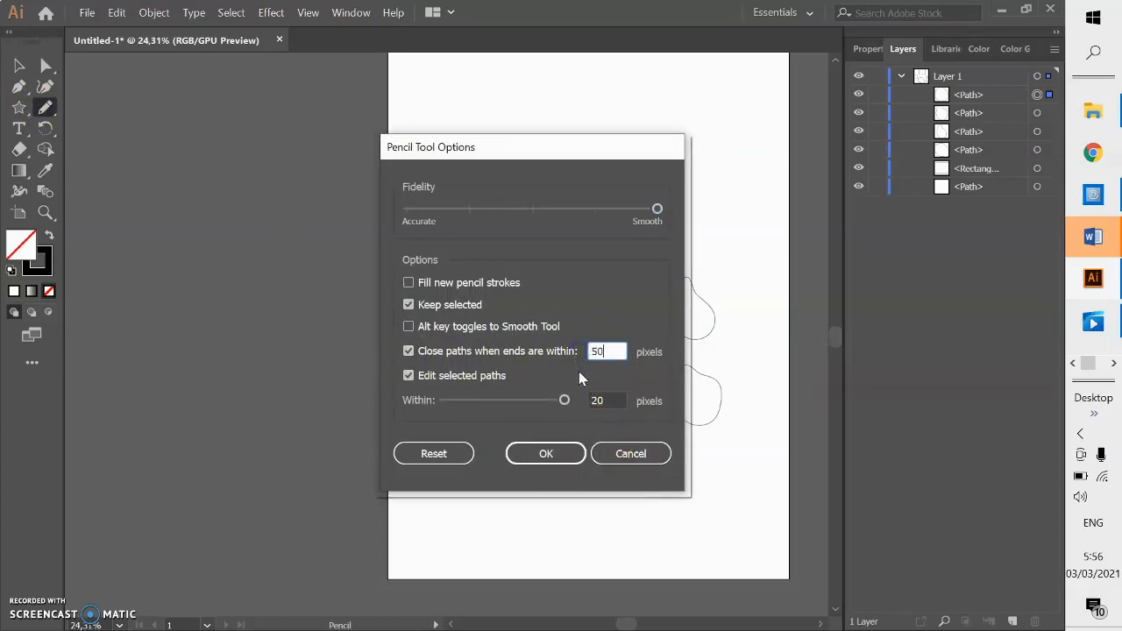
text(50)
click(561, 451)
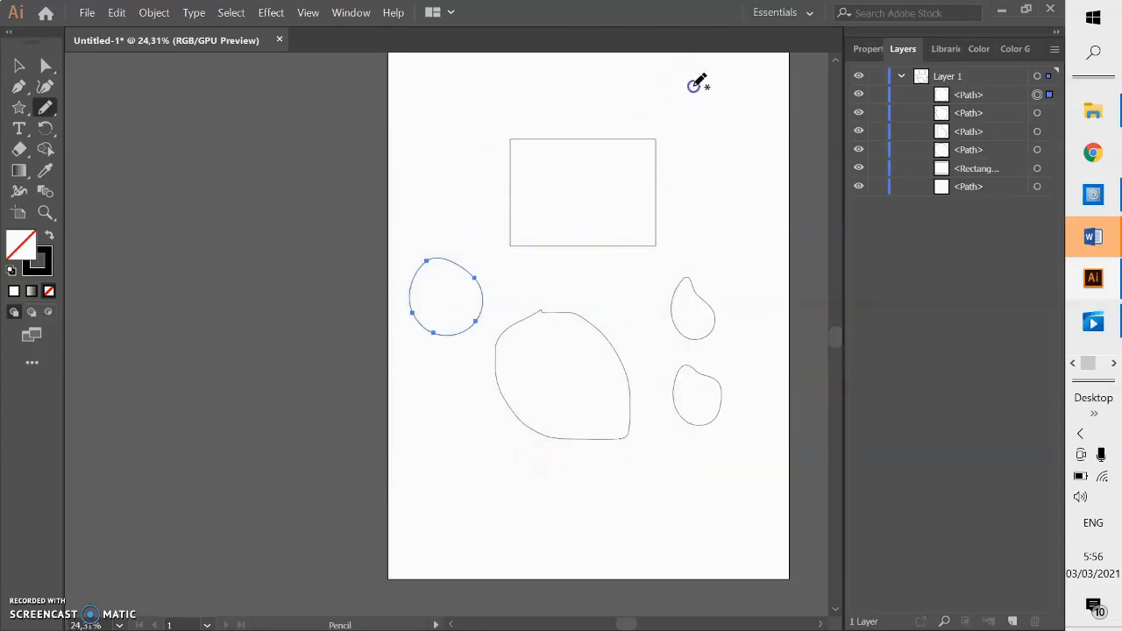
mouse_move(676, 95)
mouse_down()
mouse_move(674, 123)
mouse_move(702, 148)
mouse_move(721, 151)
mouse_move(732, 112)
mouse_up()
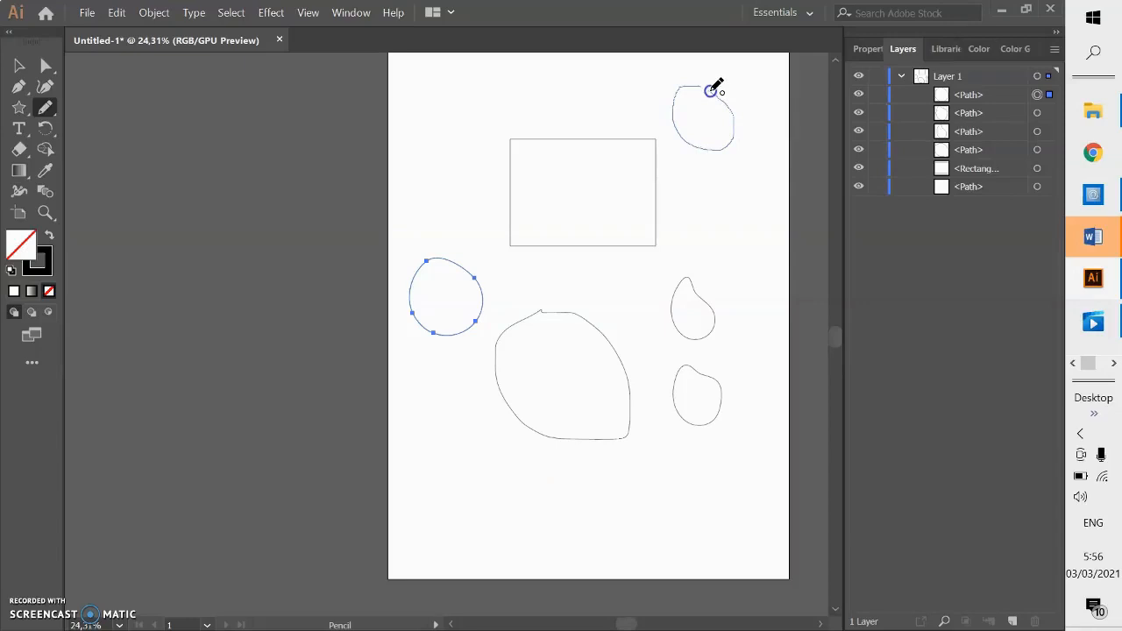
drag(712, 89, 714, 88)
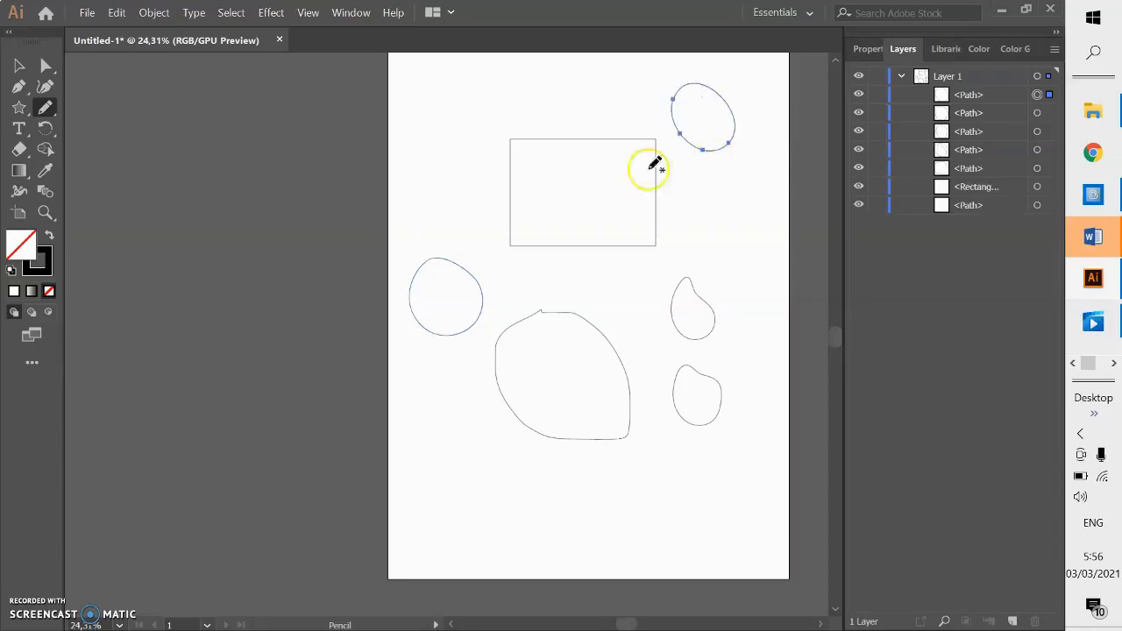
- Examine the tools grouped with the Pencil and the drawing modes, including Draw Behind, switching to the Selection tool along the way
click(44, 113)
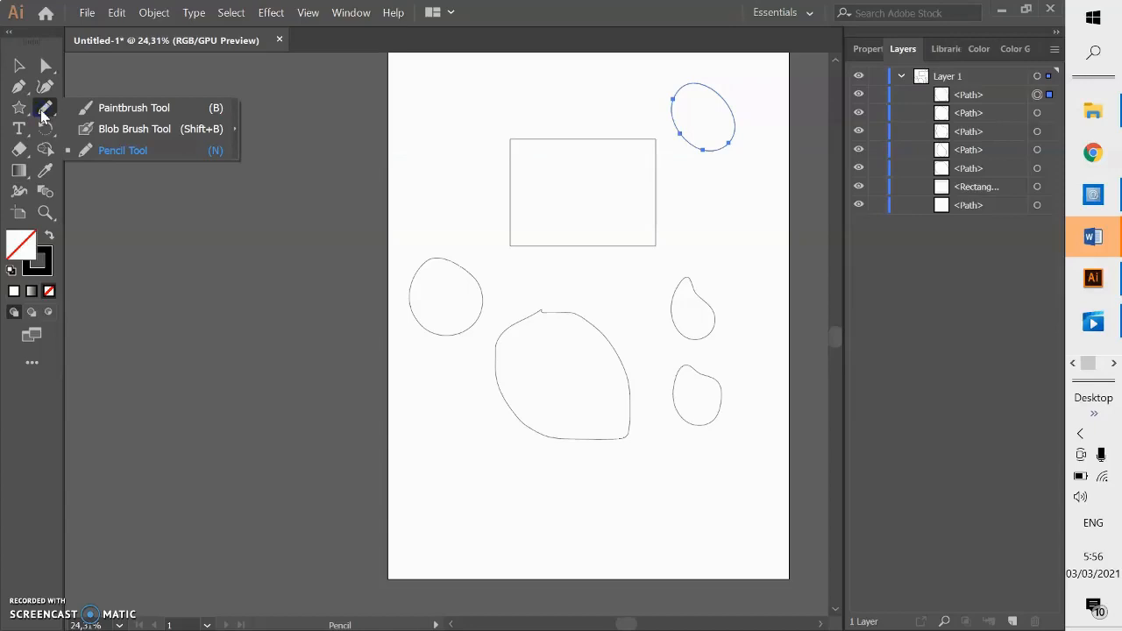
click(44, 109)
click(48, 292)
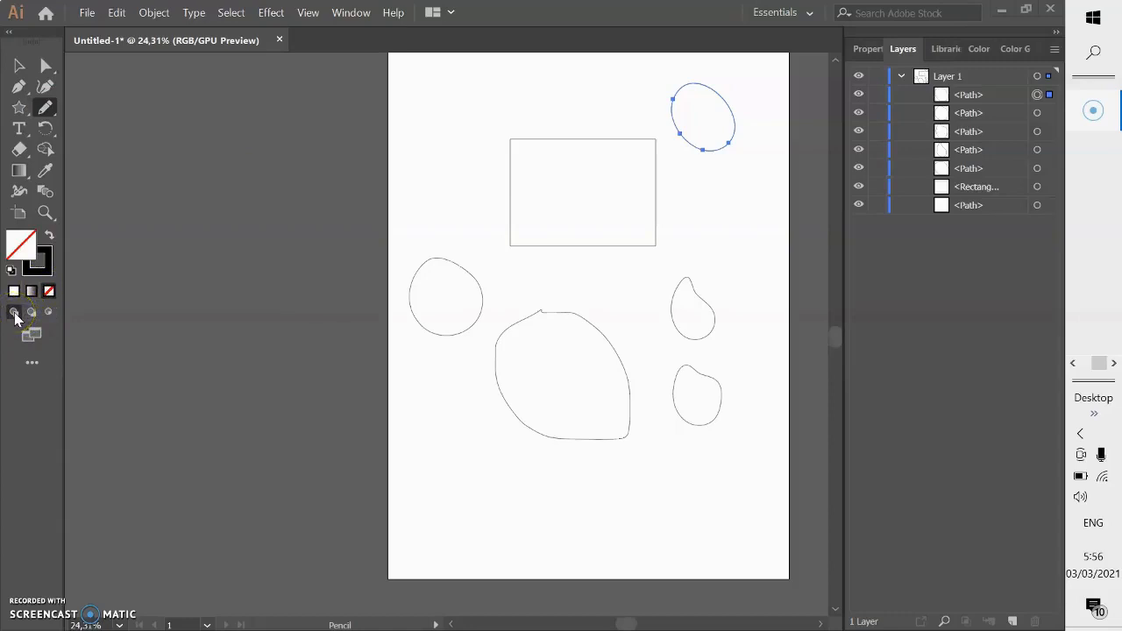
click(16, 314)
click(19, 66)
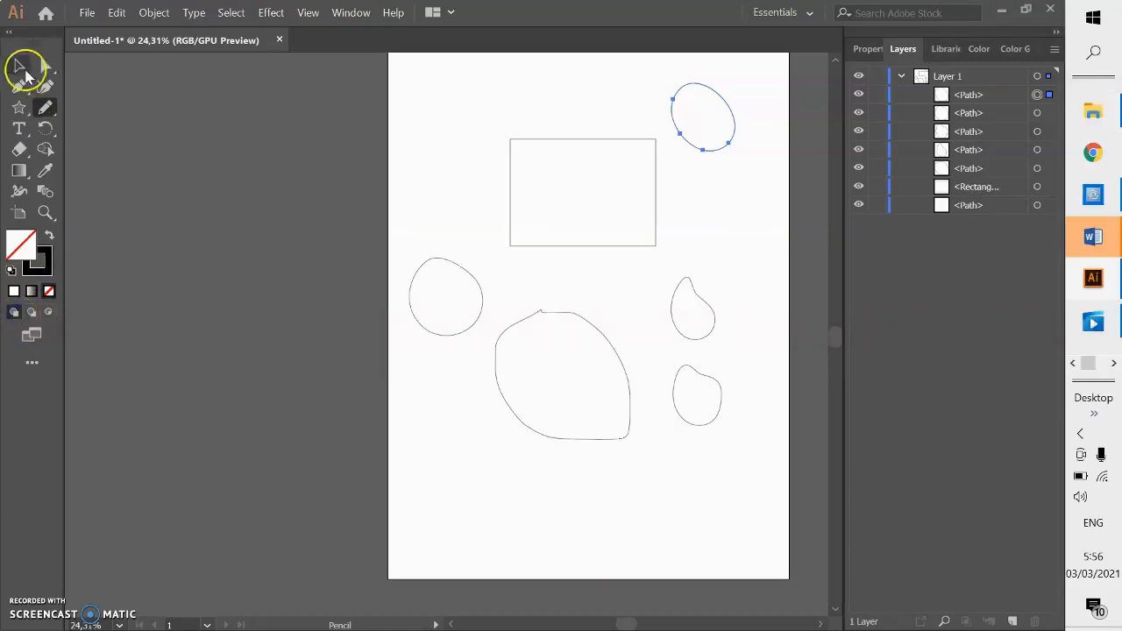
click(29, 315)
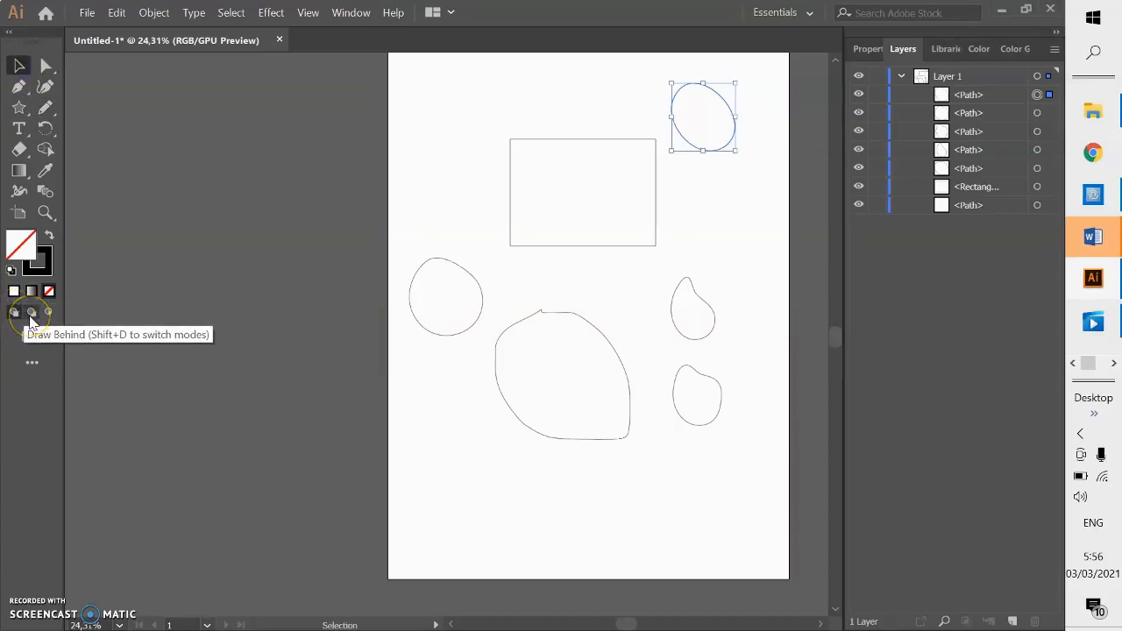
click(49, 313)
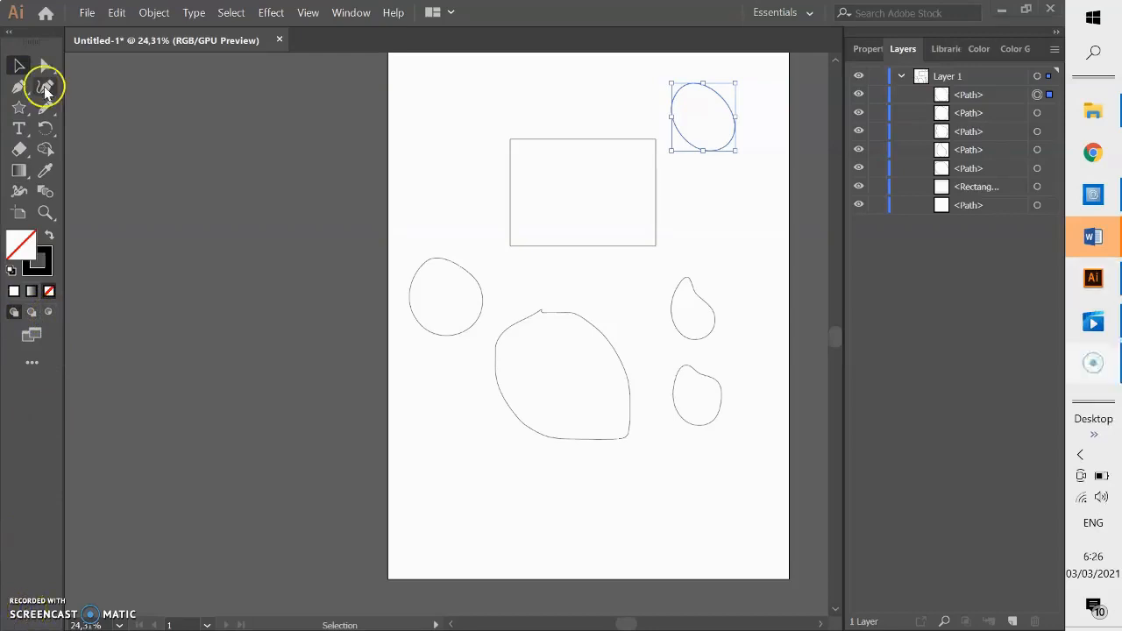
click(15, 315)
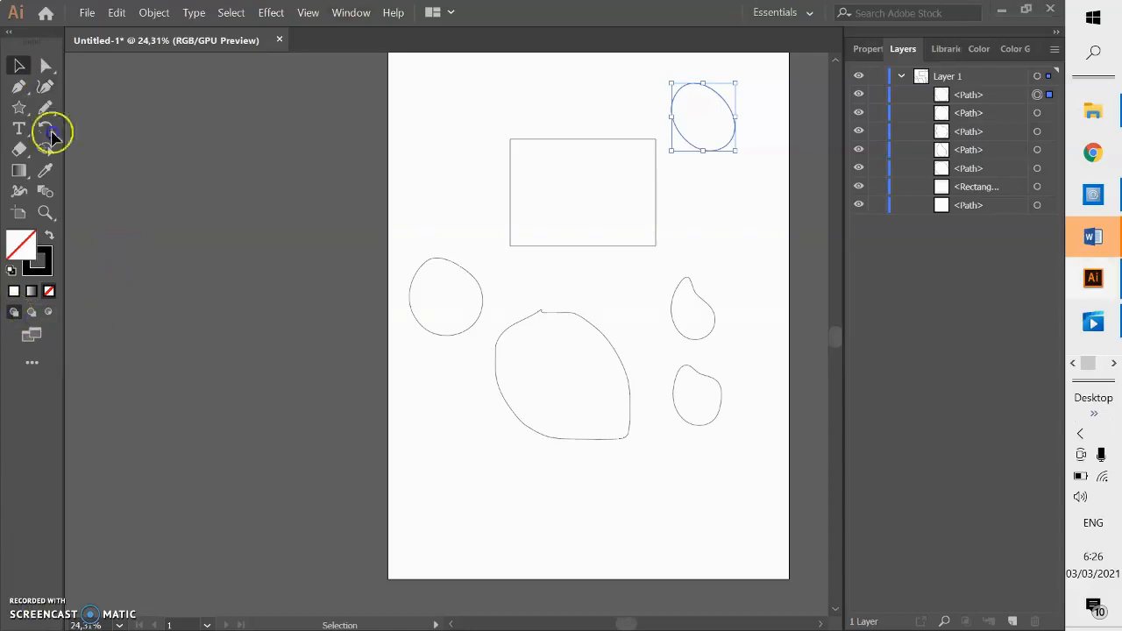
- Review the Draw Behind and Draw Inside modes, keeping Draw Normal as the drawing mode
click(26, 312)
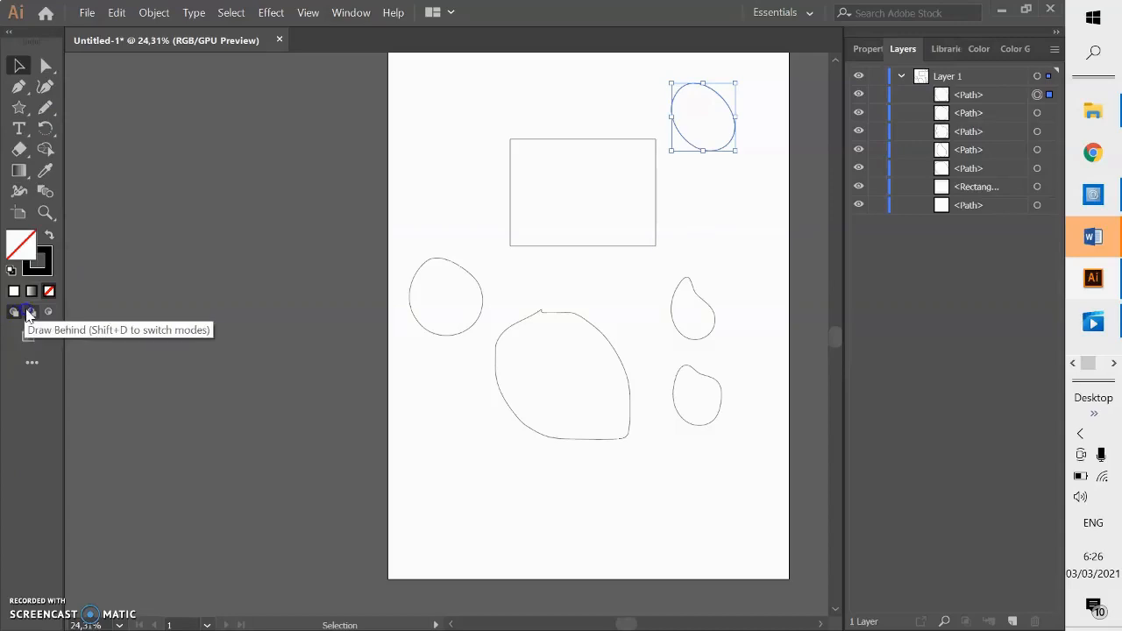
click(49, 315)
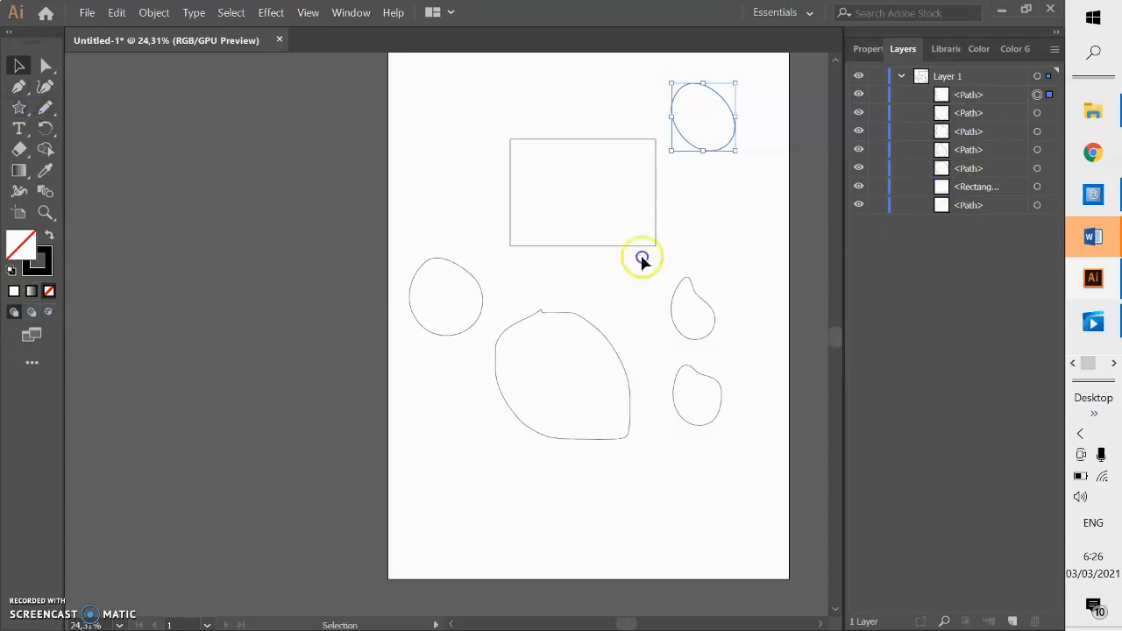
click(21, 104)
click(14, 312)
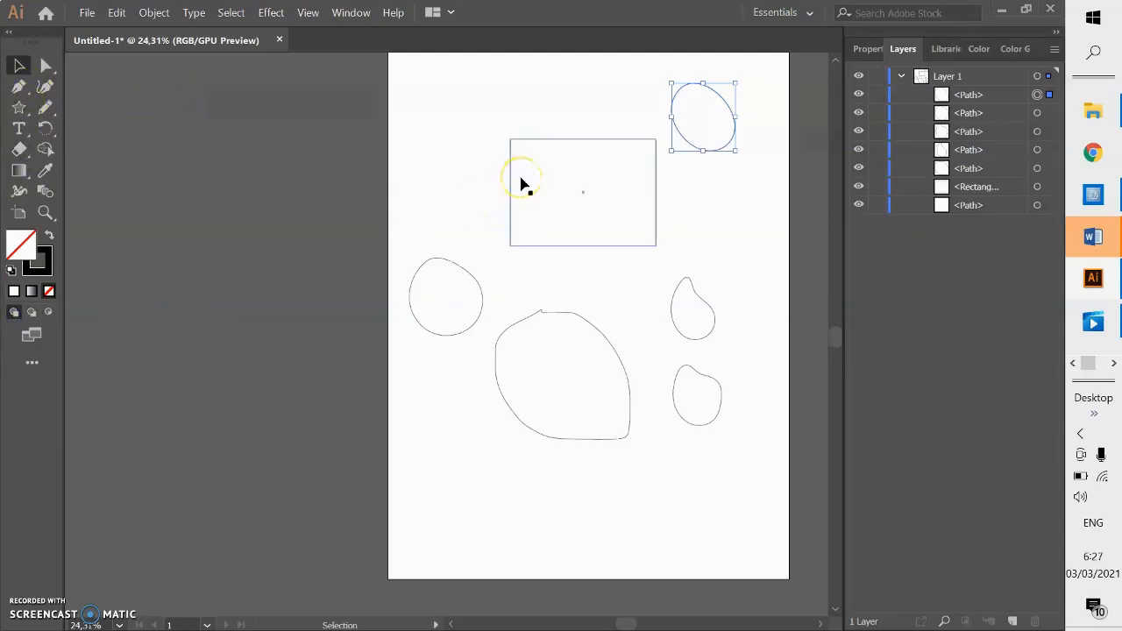
- Draw a large eight-pointed star near the artboard's upper-left corner with the Star tool, and move it to overlap the upper rectangle
click(19, 106)
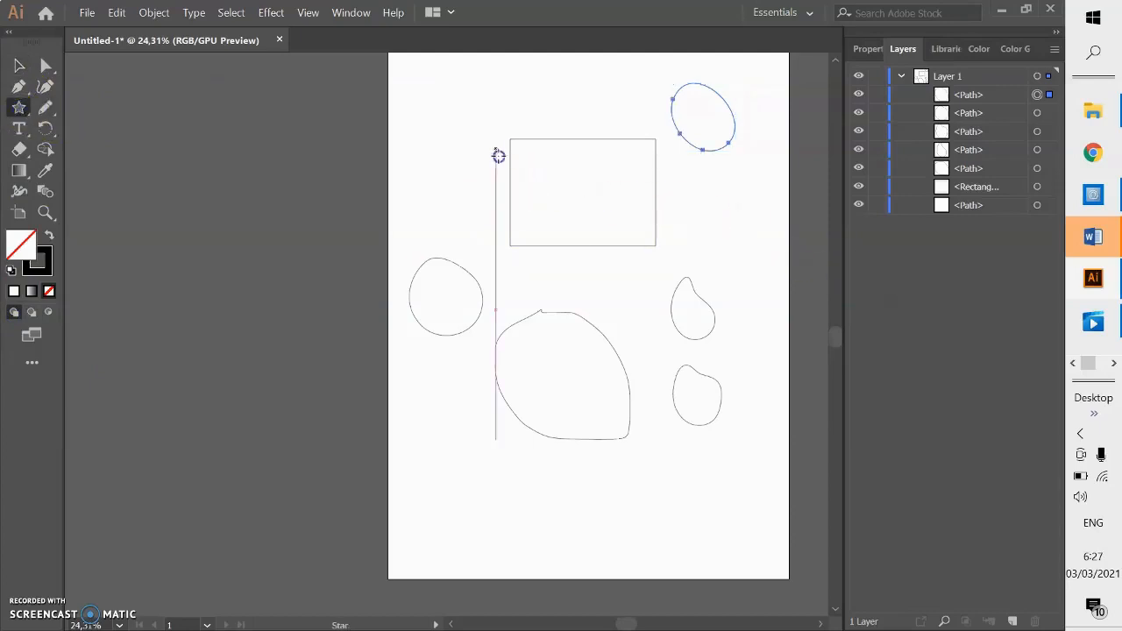
drag(482, 96, 522, 131)
drag(529, 136, 558, 159)
key(v)
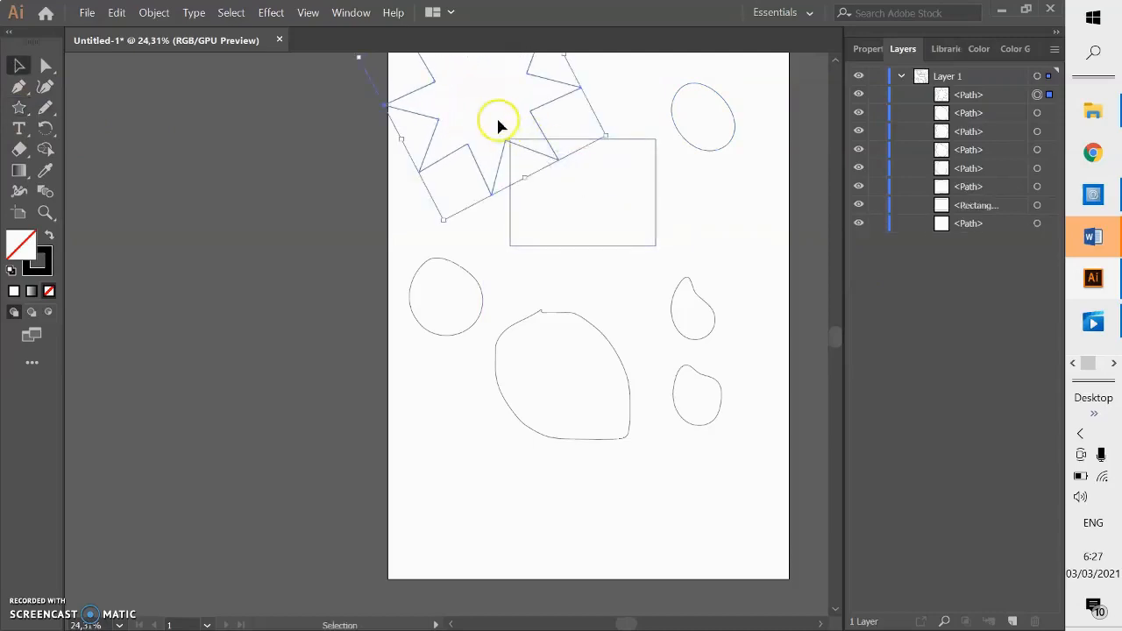
drag(504, 136, 534, 187)
click(503, 143)
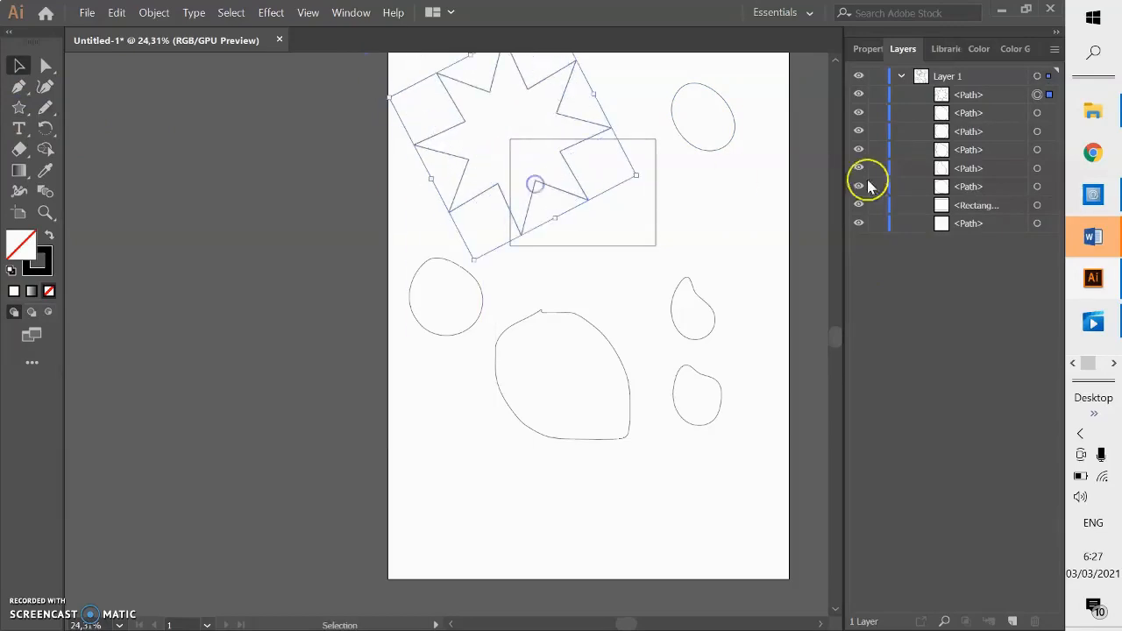
- Examine the star's place at the top of the object stack in Layer 1, and reselect the star on the artboard
click(996, 116)
click(989, 97)
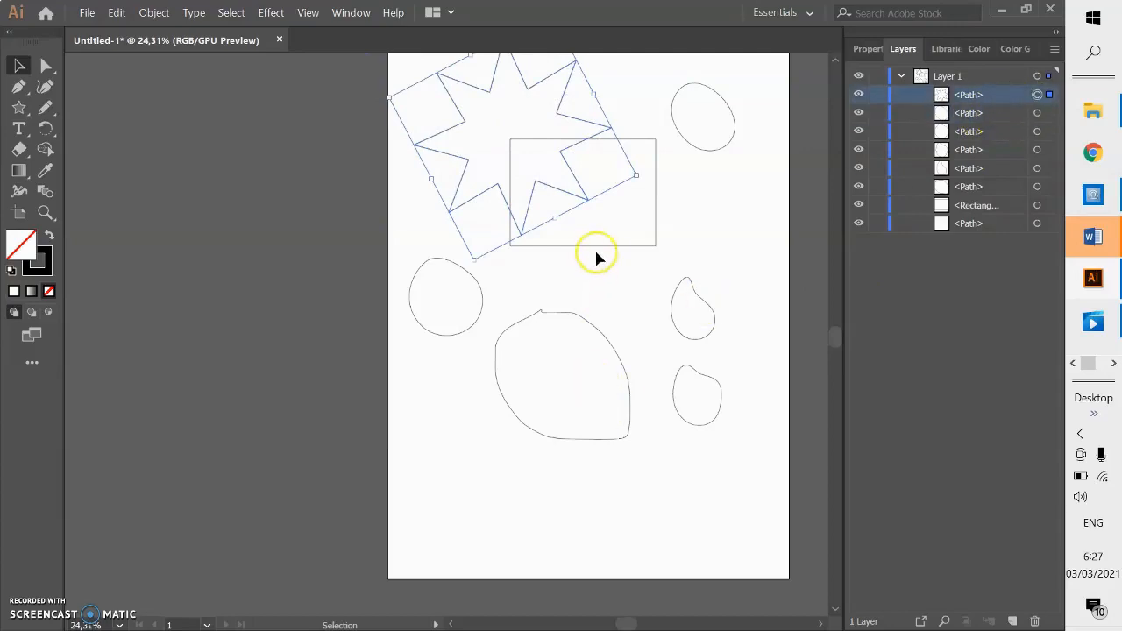
click(467, 158)
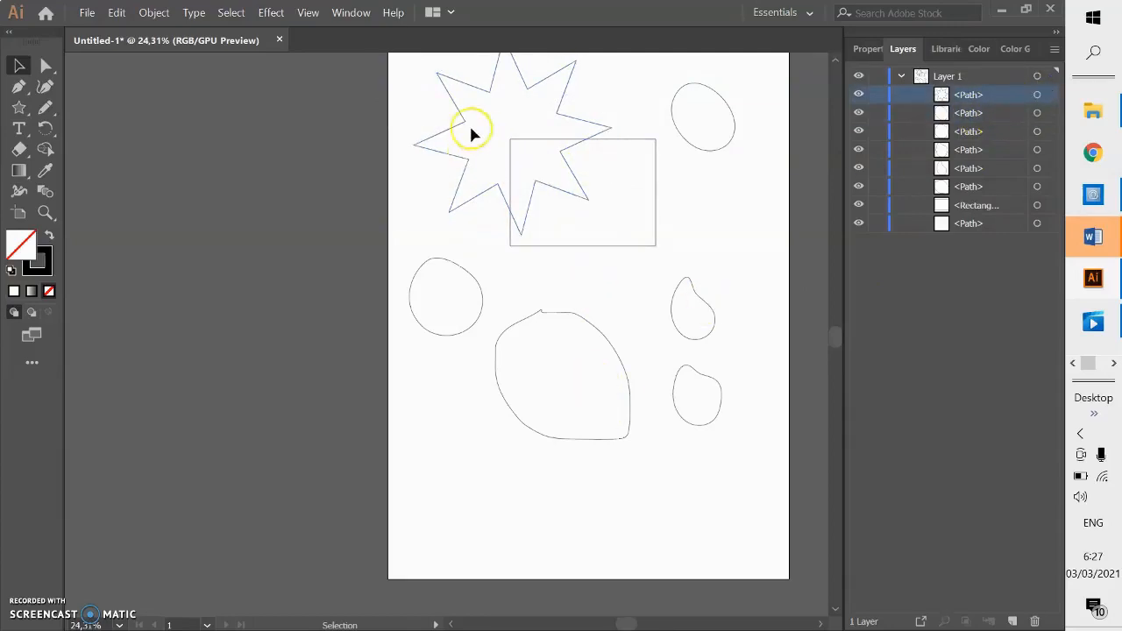
click(442, 156)
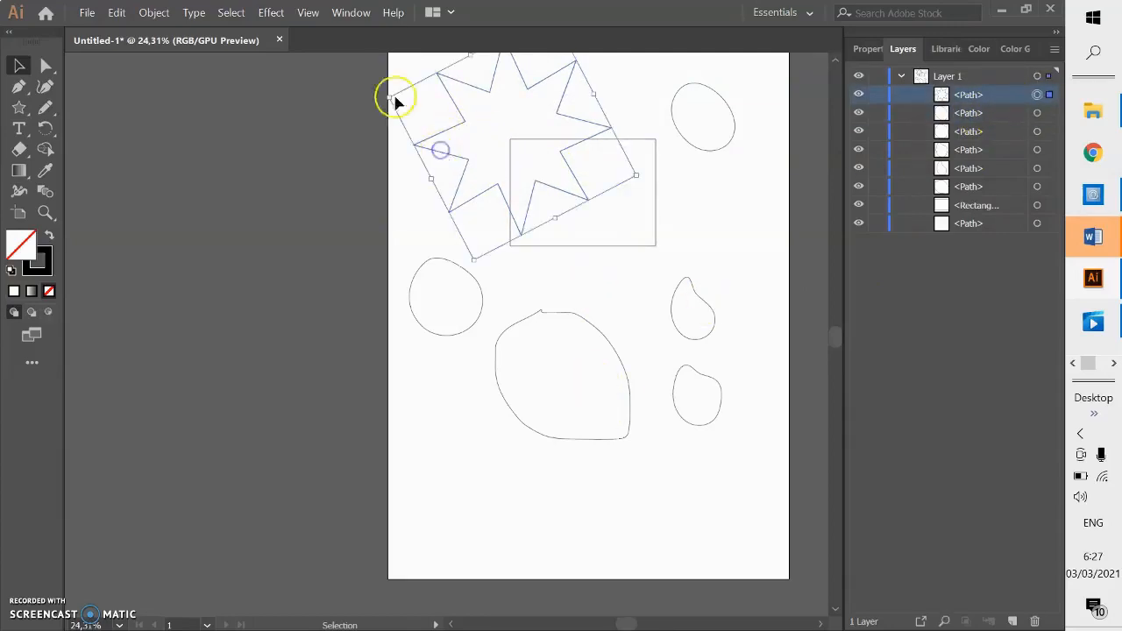
- Draw a circle with the Ellipse tool that overlaps both the star and the upper rectangle
click(15, 110)
drag(15, 111, 92, 123)
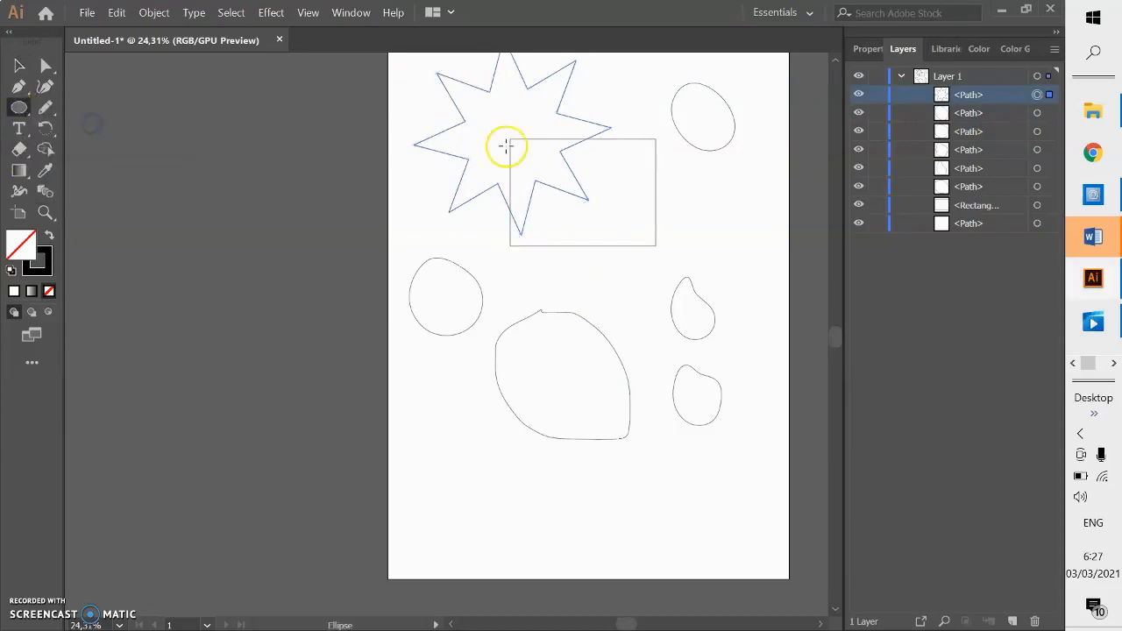
drag(496, 143, 640, 282)
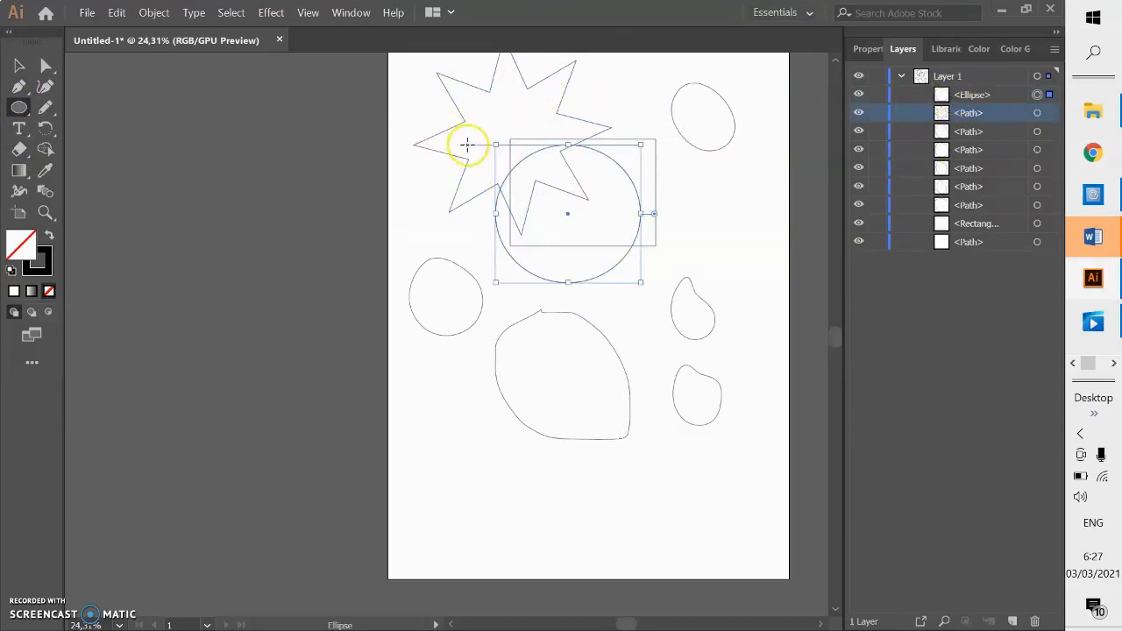
- Switch to Draw Behind, select the upper rectangle, and draw a new rectangle behind it near the artboard's bottom edge
click(20, 66)
click(30, 313)
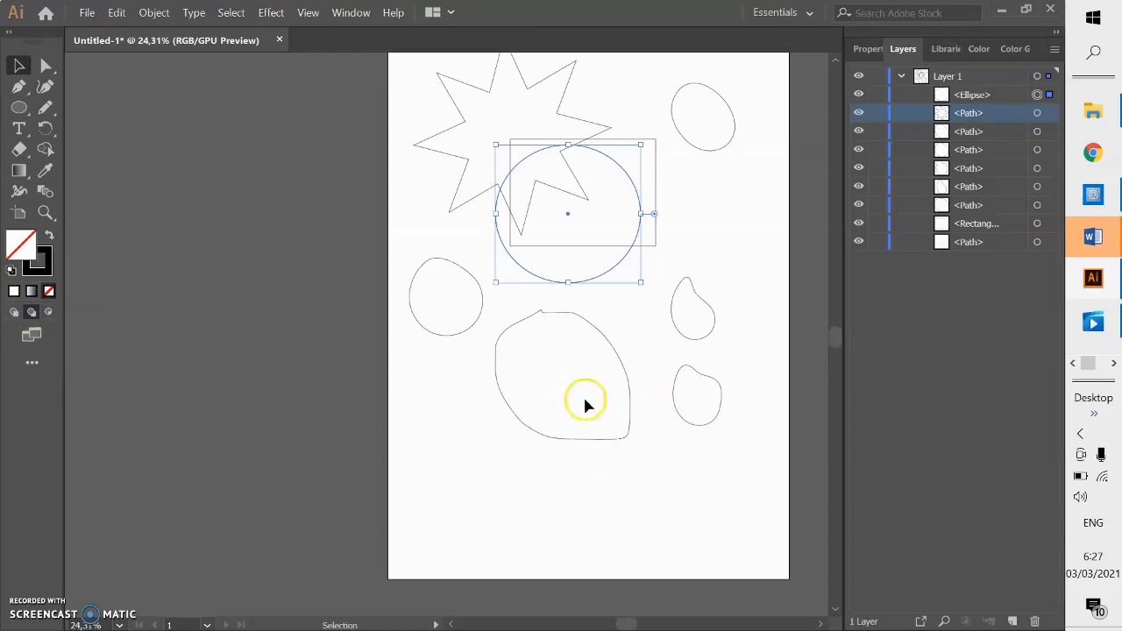
click(614, 284)
click(652, 244)
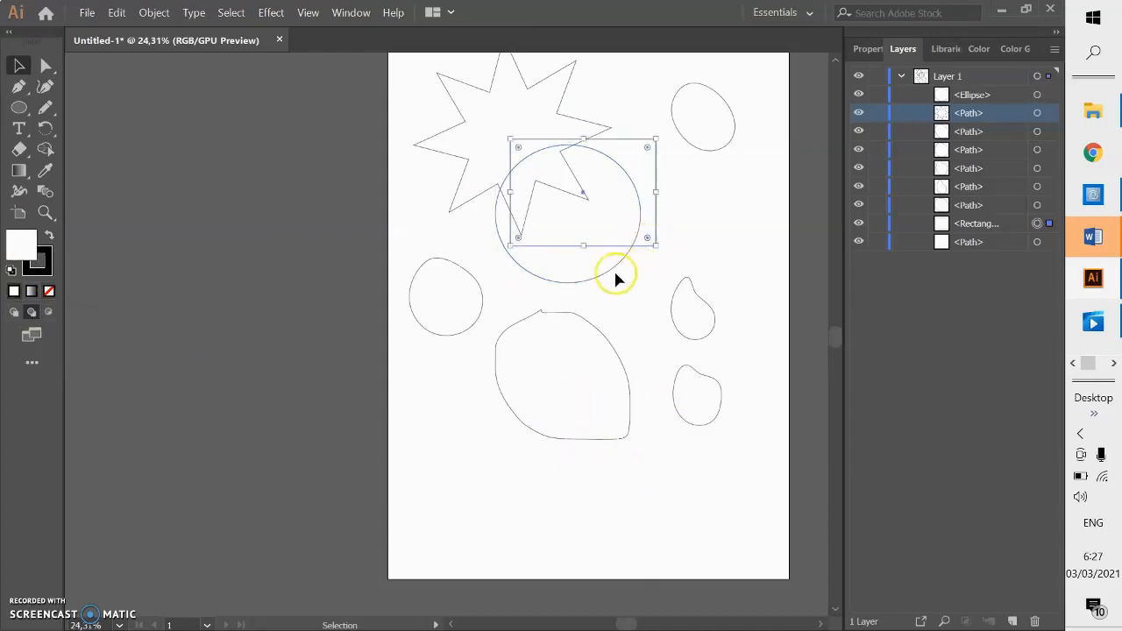
click(20, 109)
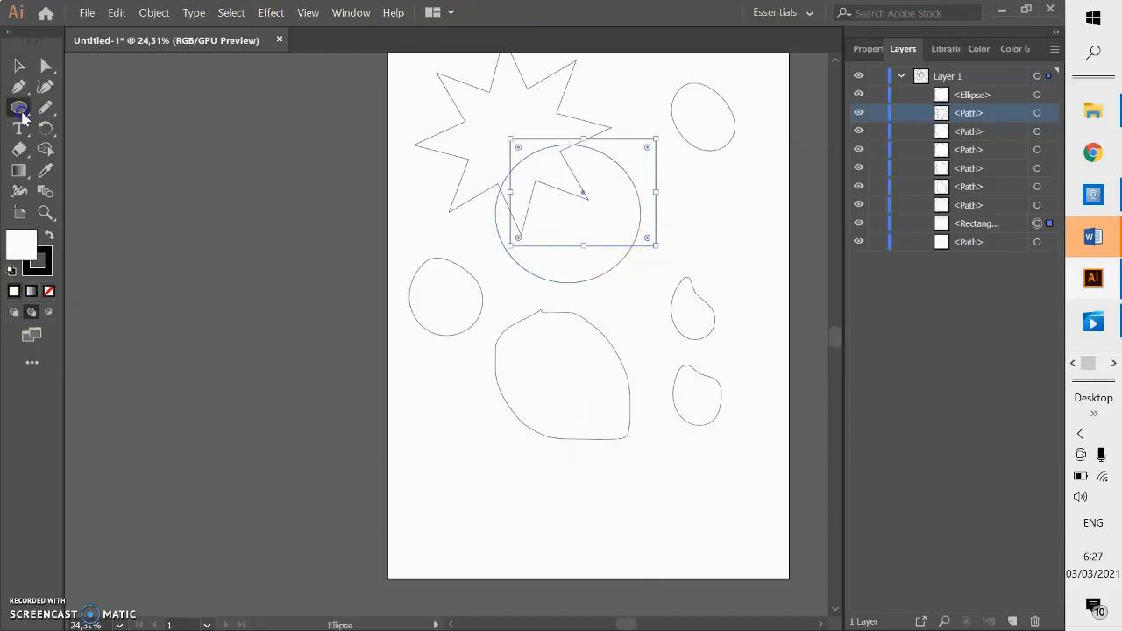
drag(21, 113, 101, 112)
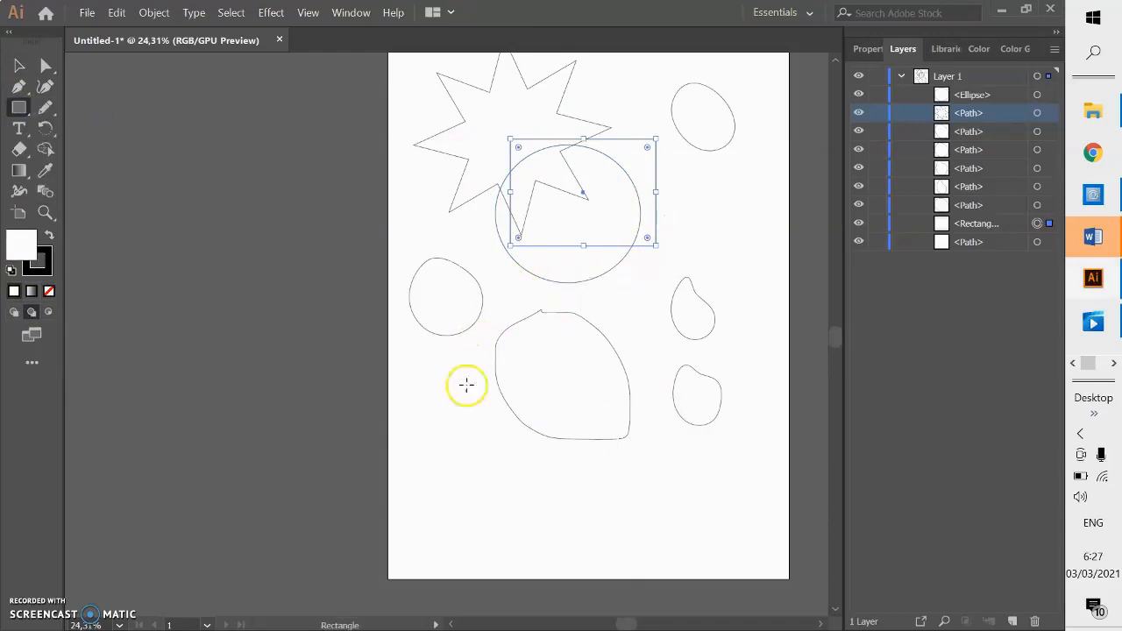
drag(450, 444, 617, 559)
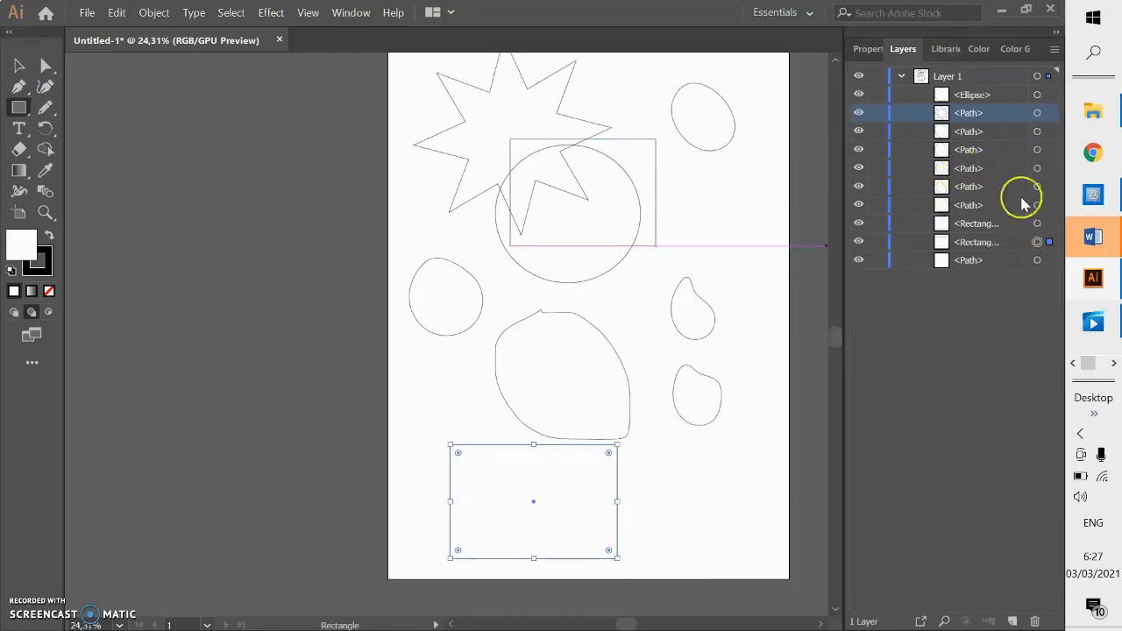
- Compare the stacking order of the two rectangles by targeting each alternately in Layer 1, and review the Draw Behind mode
click(1012, 245)
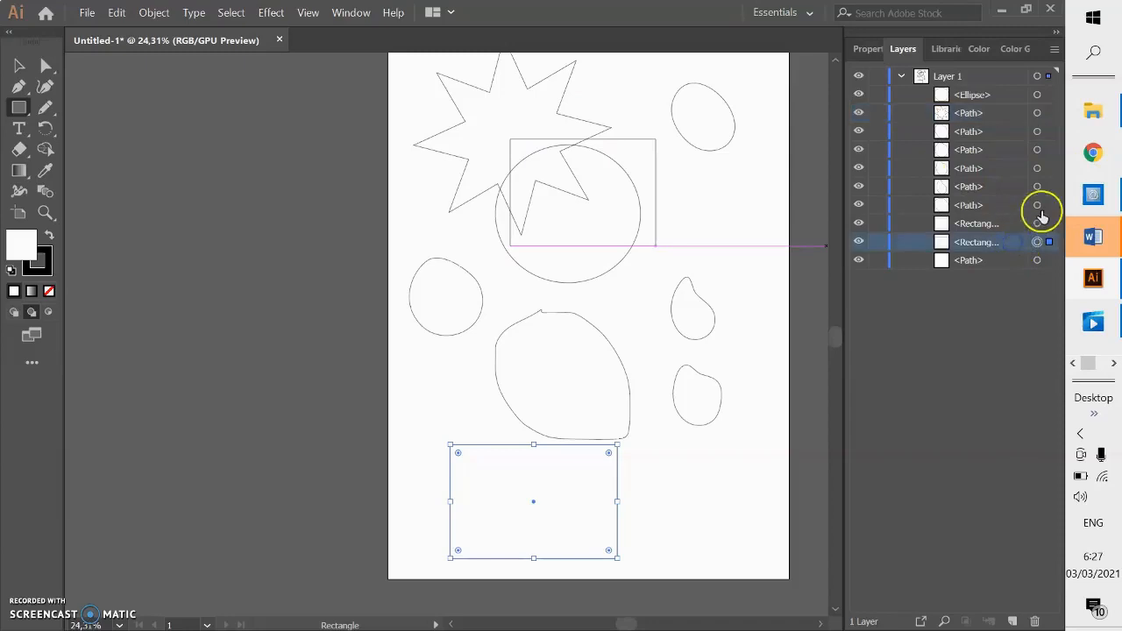
click(1038, 223)
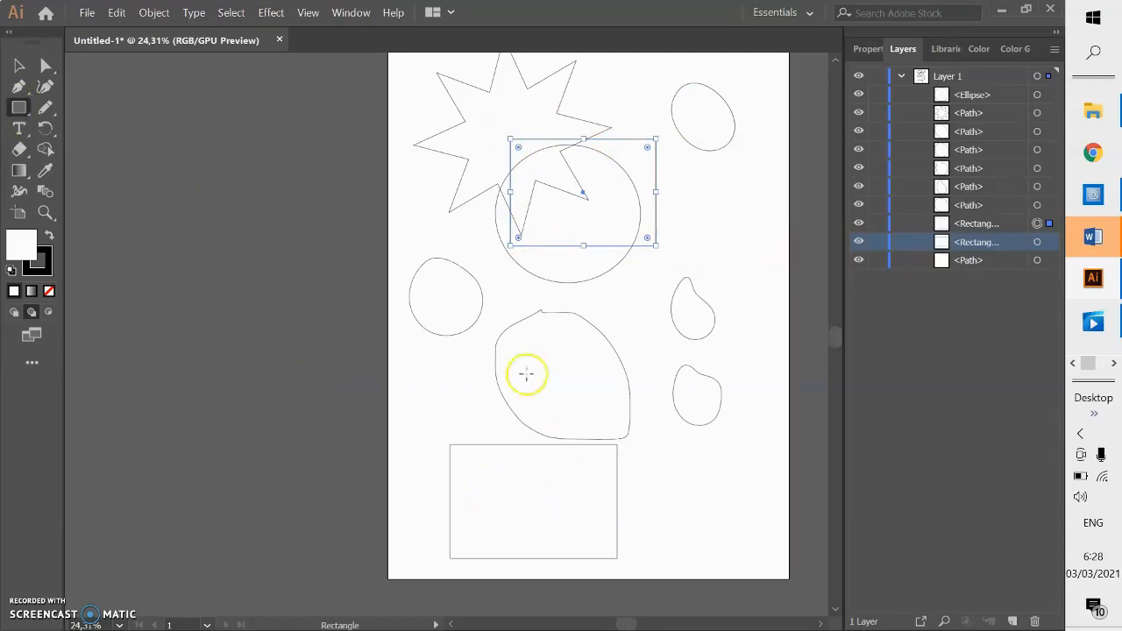
click(20, 66)
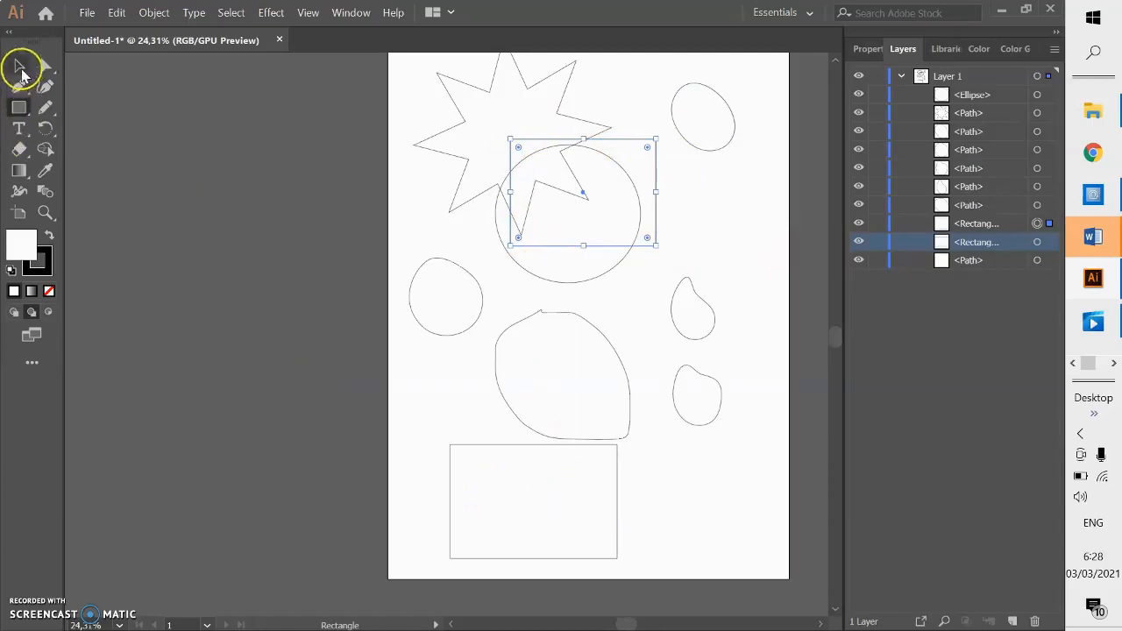
click(1037, 243)
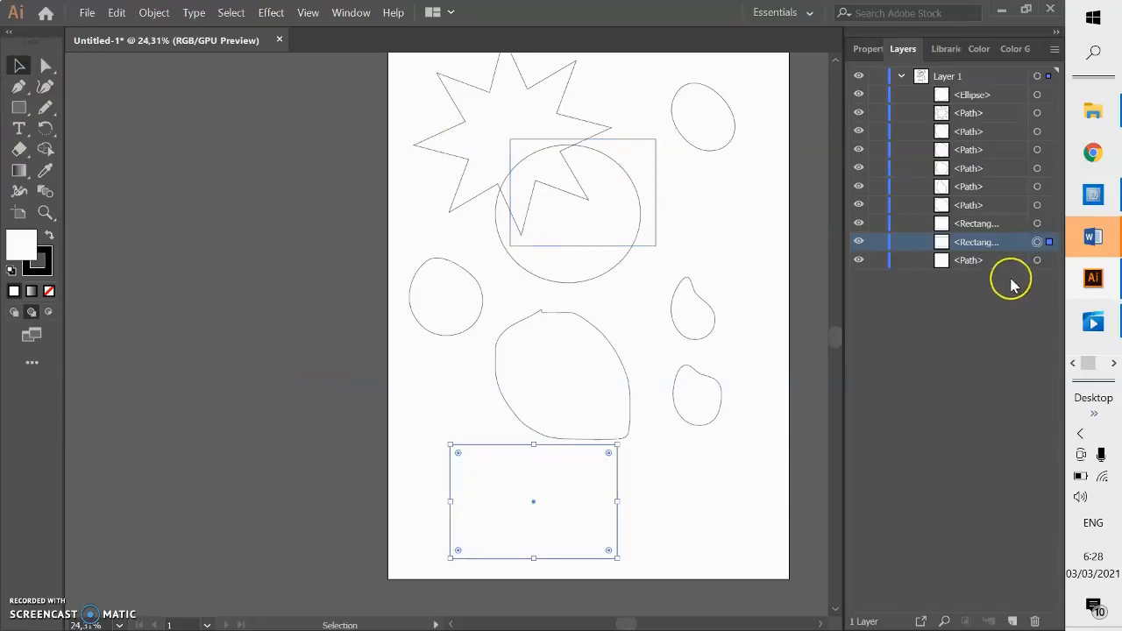
click(1036, 224)
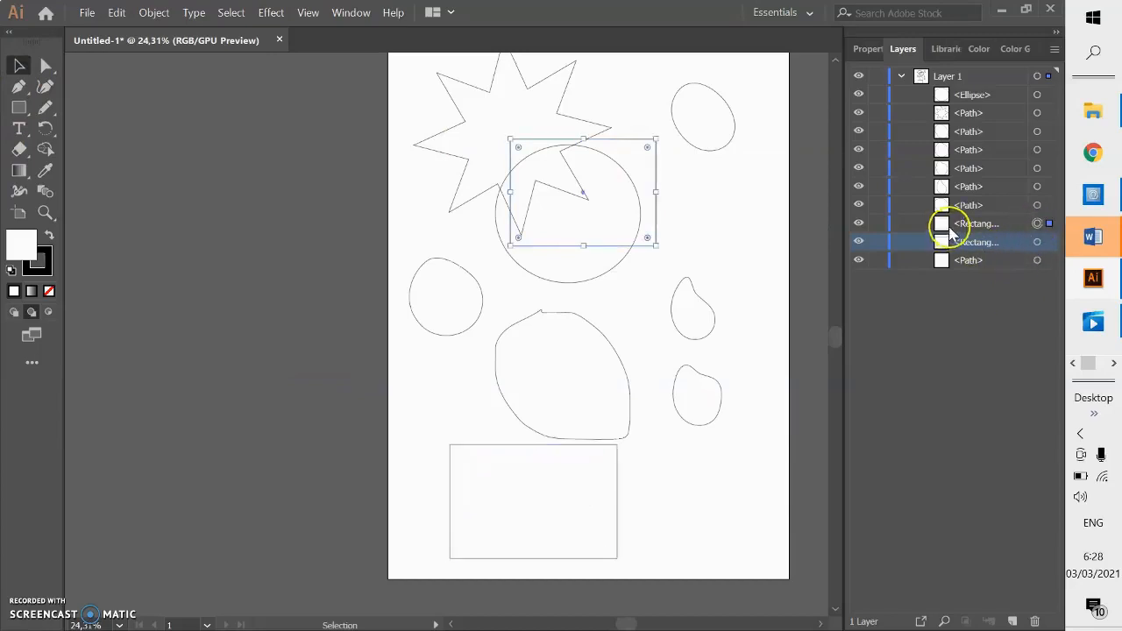
click(1037, 243)
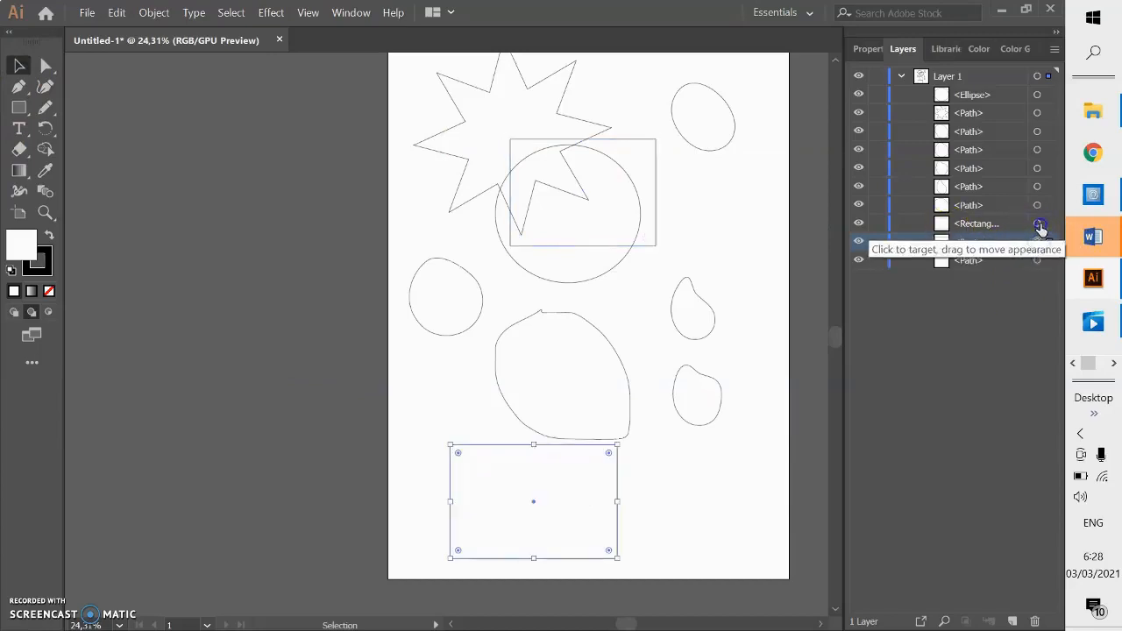
click(1036, 223)
click(1038, 243)
click(1037, 224)
click(1038, 243)
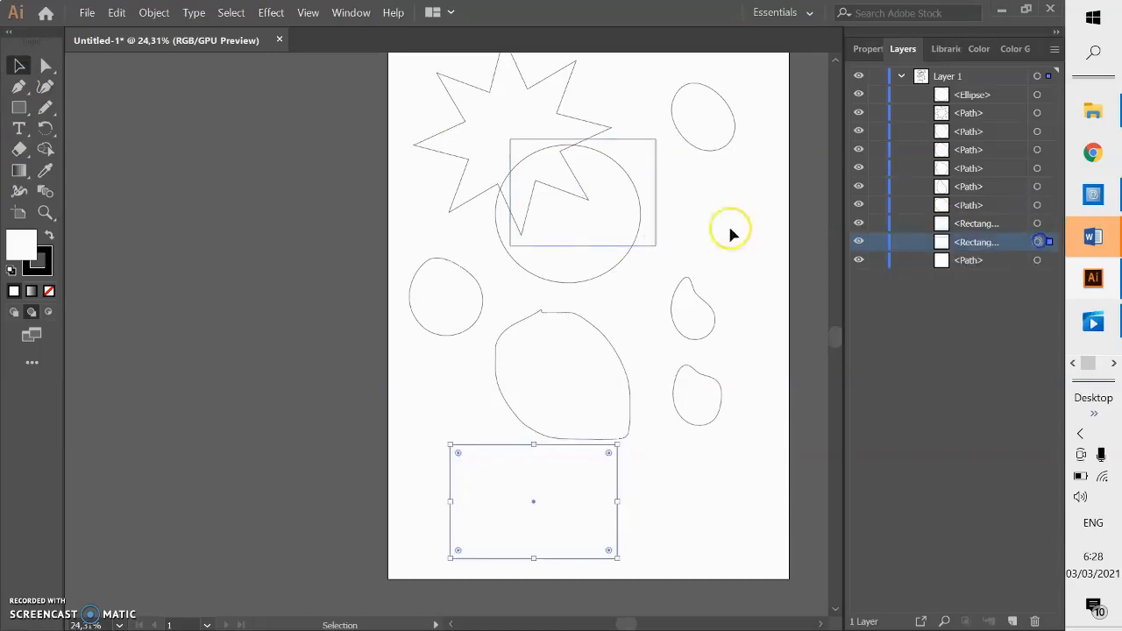
click(32, 312)
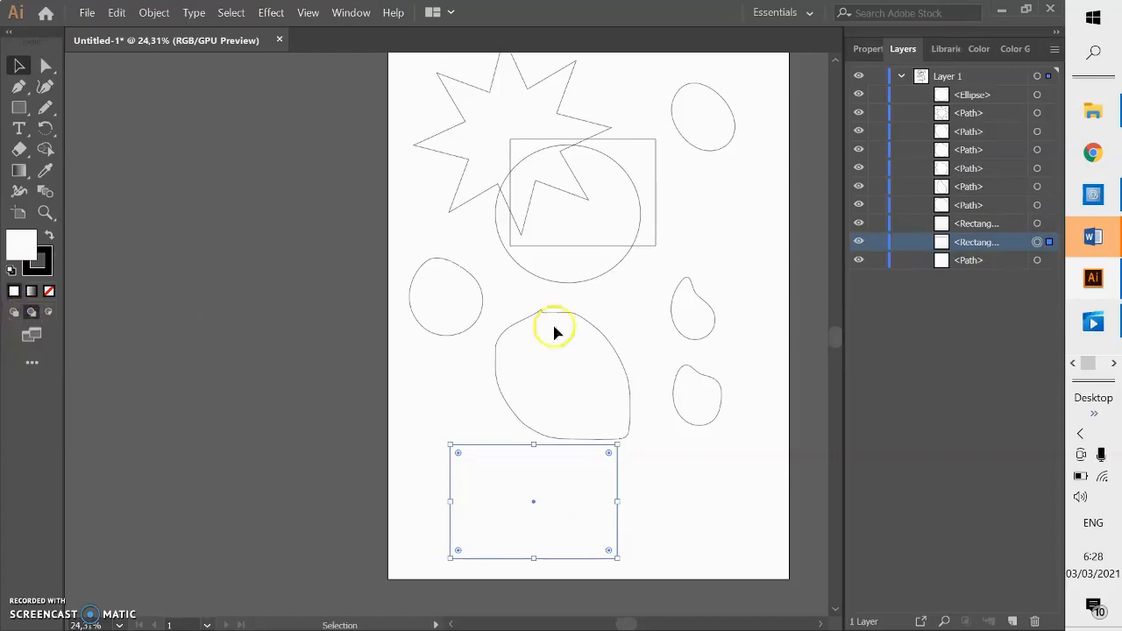
click(987, 95)
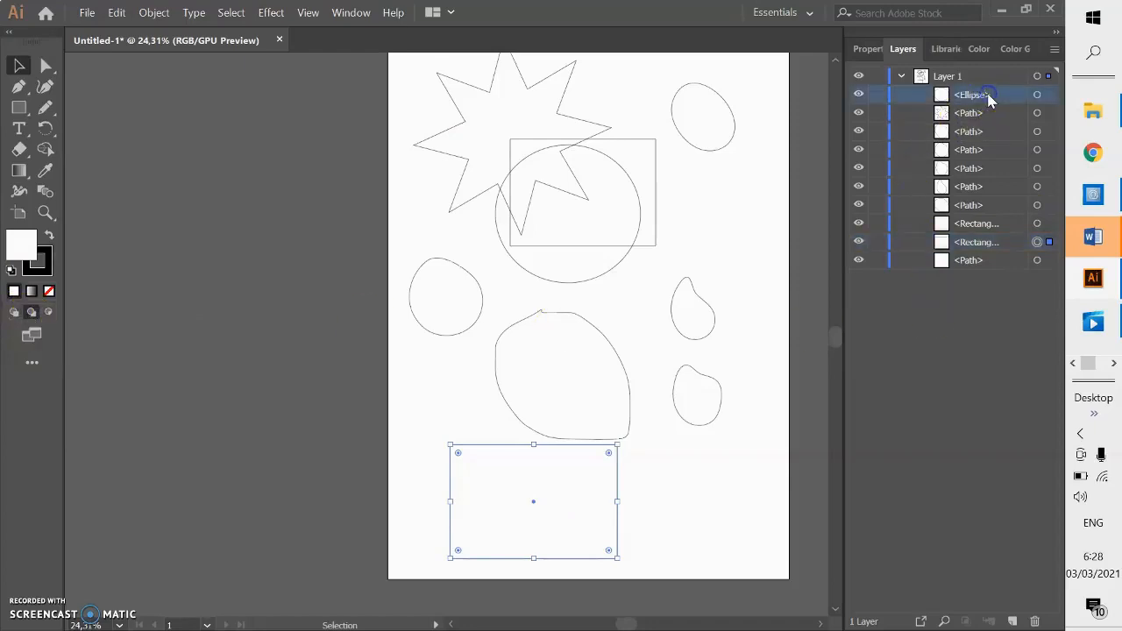
click(984, 114)
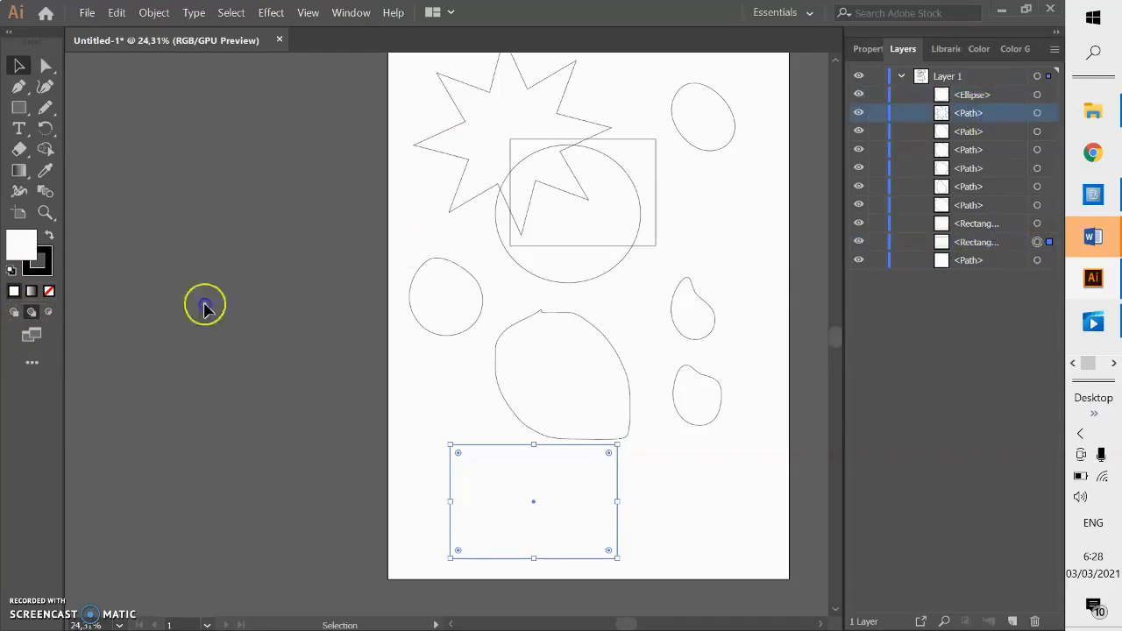
click(31, 313)
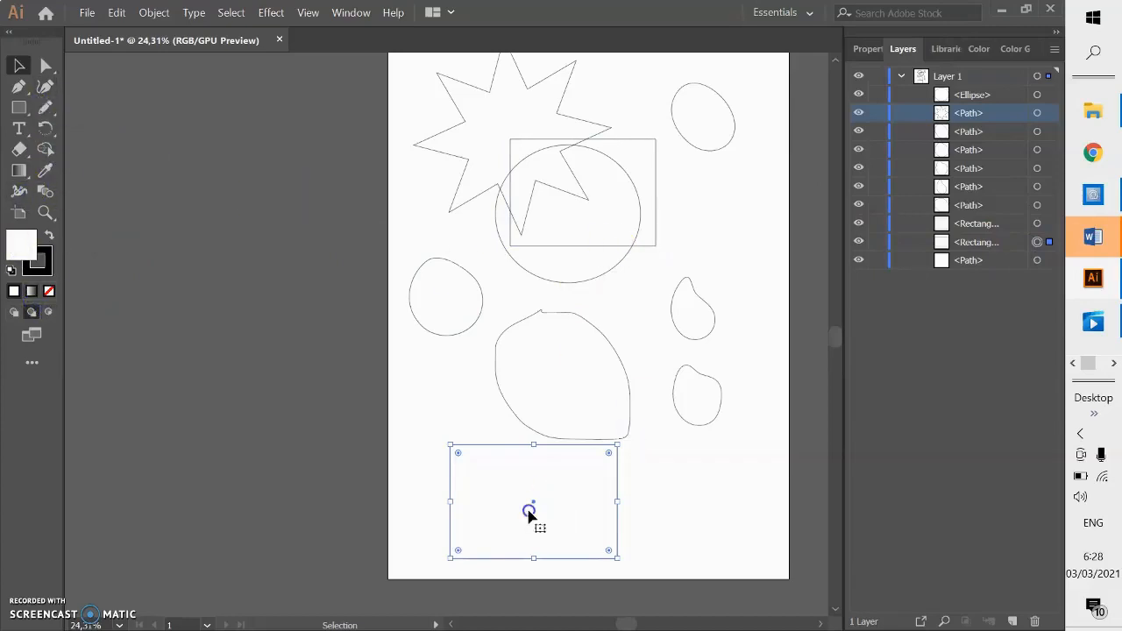
- Move the lower rectangle slightly to the right, and draw a circle within it in Draw Inside mode
drag(559, 495, 622, 492)
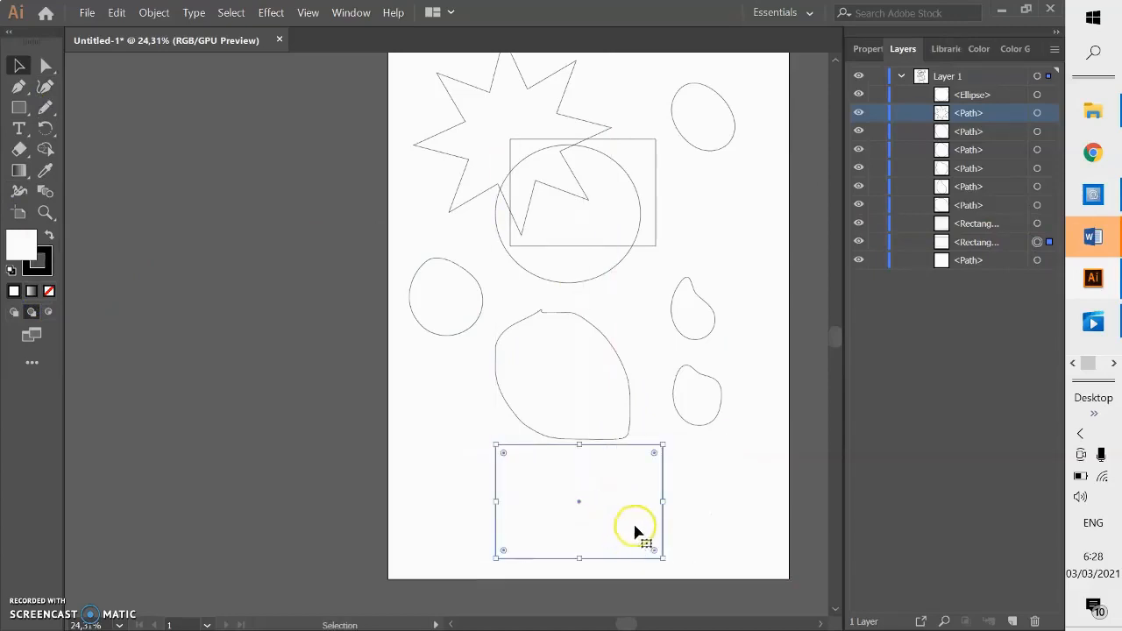
drag(18, 107, 73, 130)
click(580, 504)
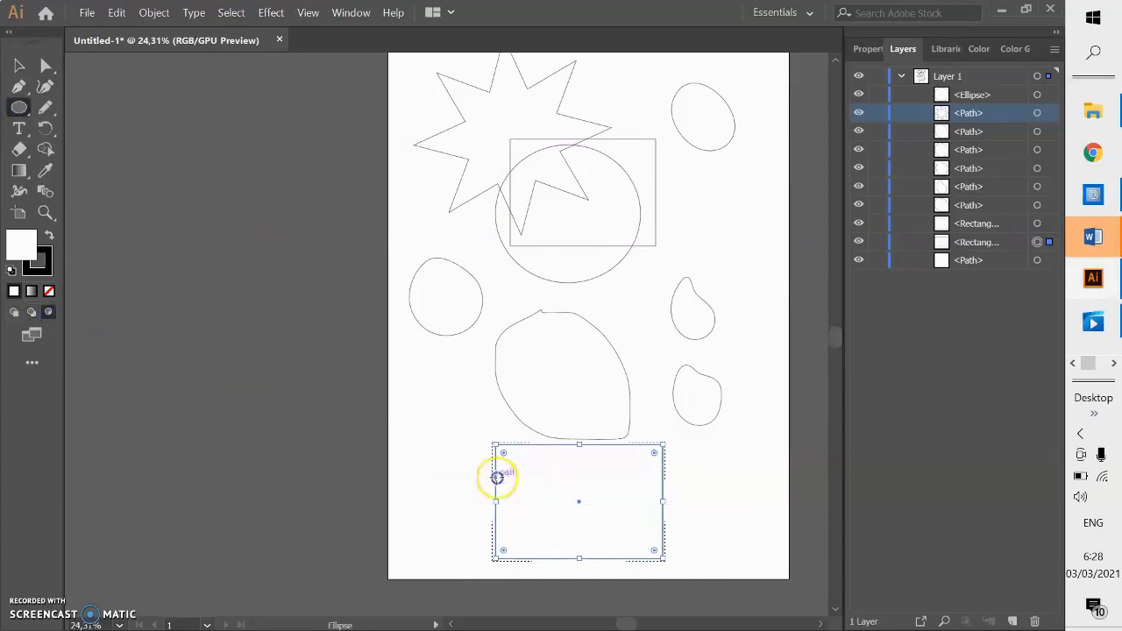
drag(524, 457, 613, 545)
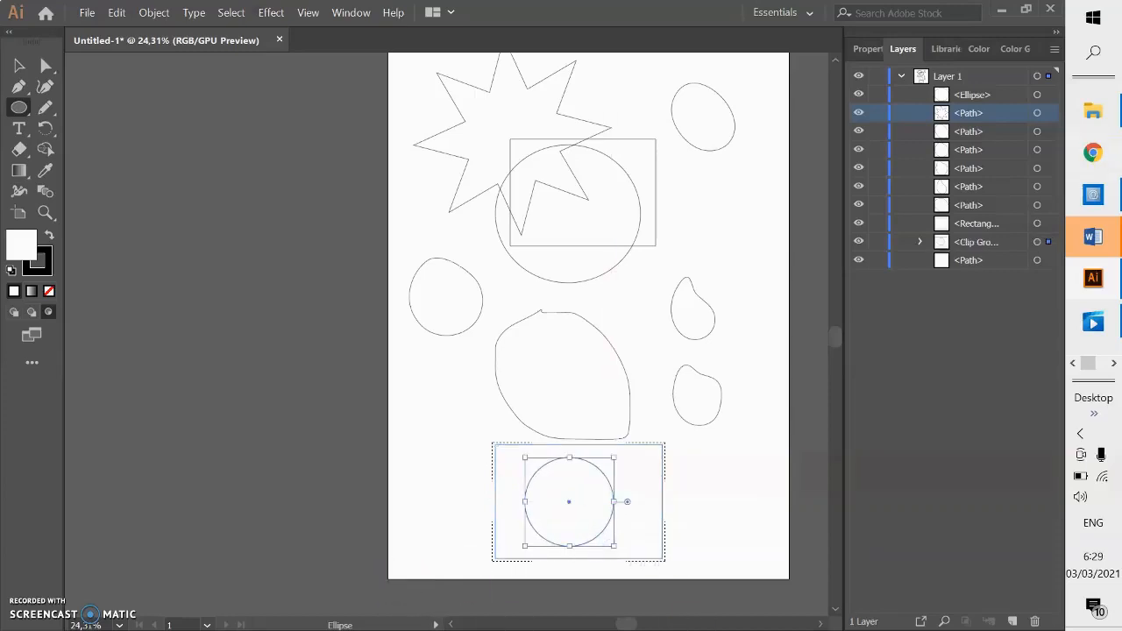
- Center the inner circle within the lower rectangle, and expand the clip group in Layer 1 to show its contents
click(19, 66)
mouse_move(570, 537)
mouse_down()
mouse_move(592, 531)
mouse_move(580, 540)
mouse_up()
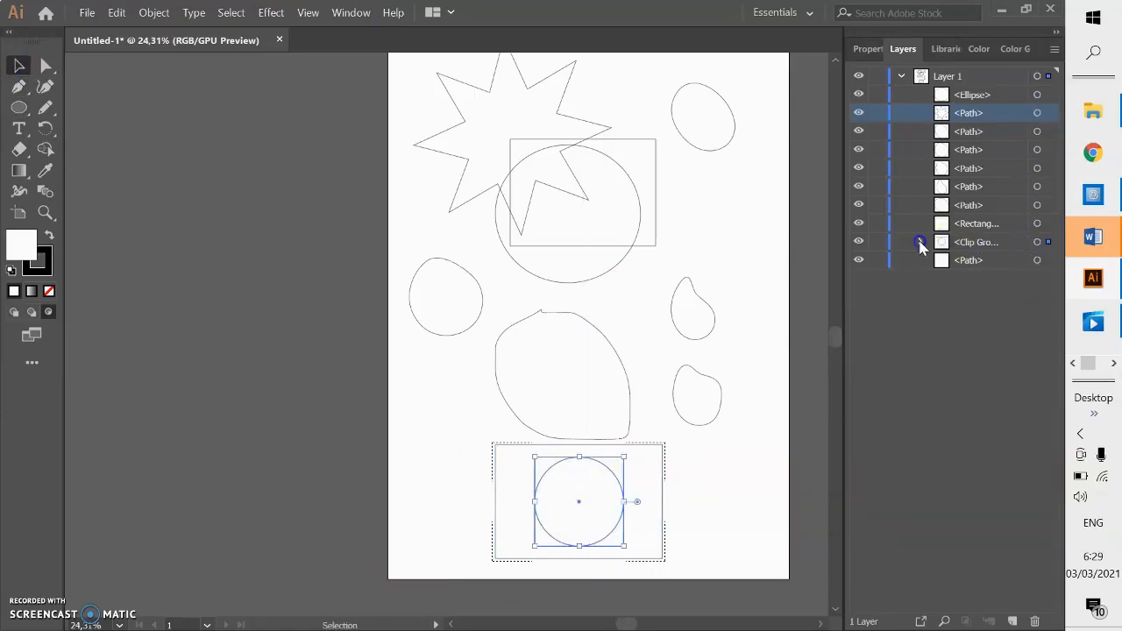
click(920, 242)
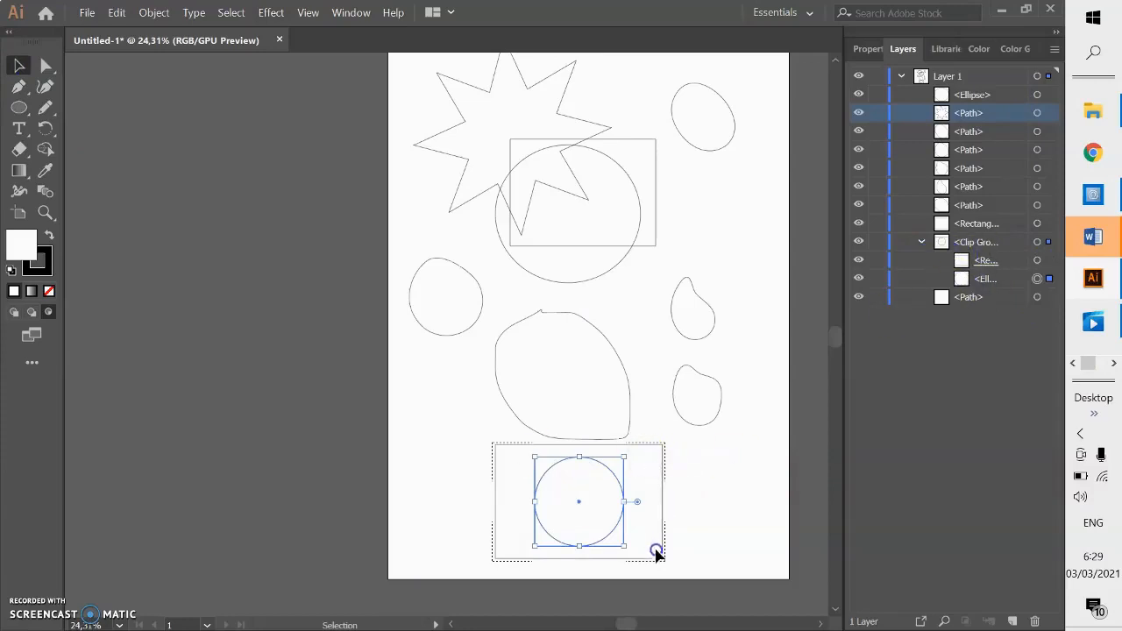
- Move the inner circle across the lower rectangle's upper-right corner, and deselect it to show the clipping
drag(586, 493, 652, 451)
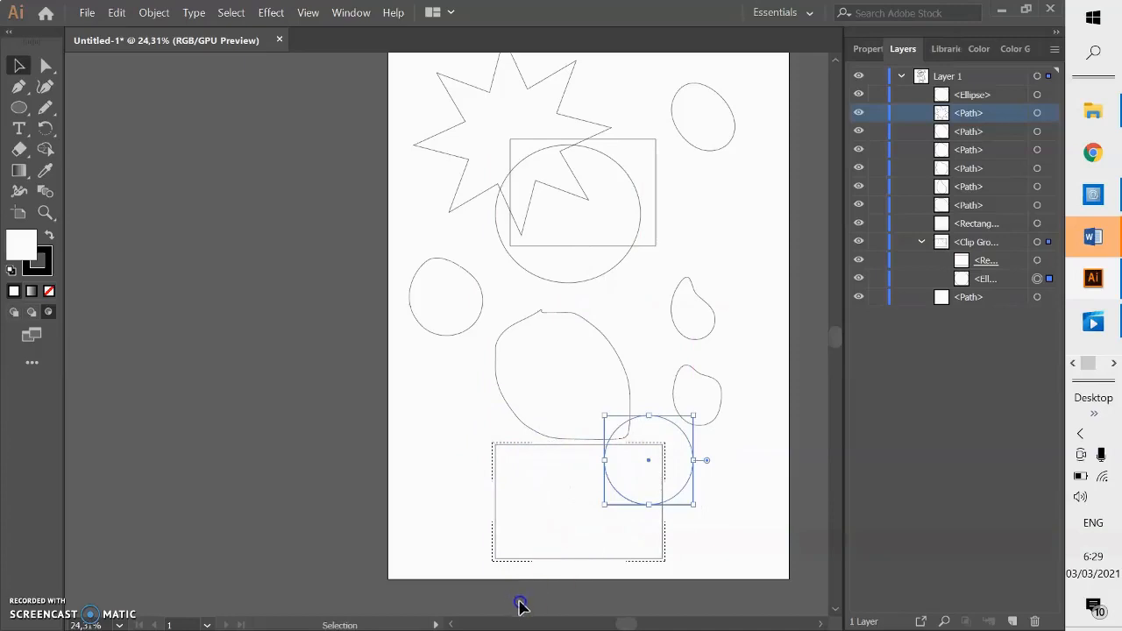
click(1001, 245)
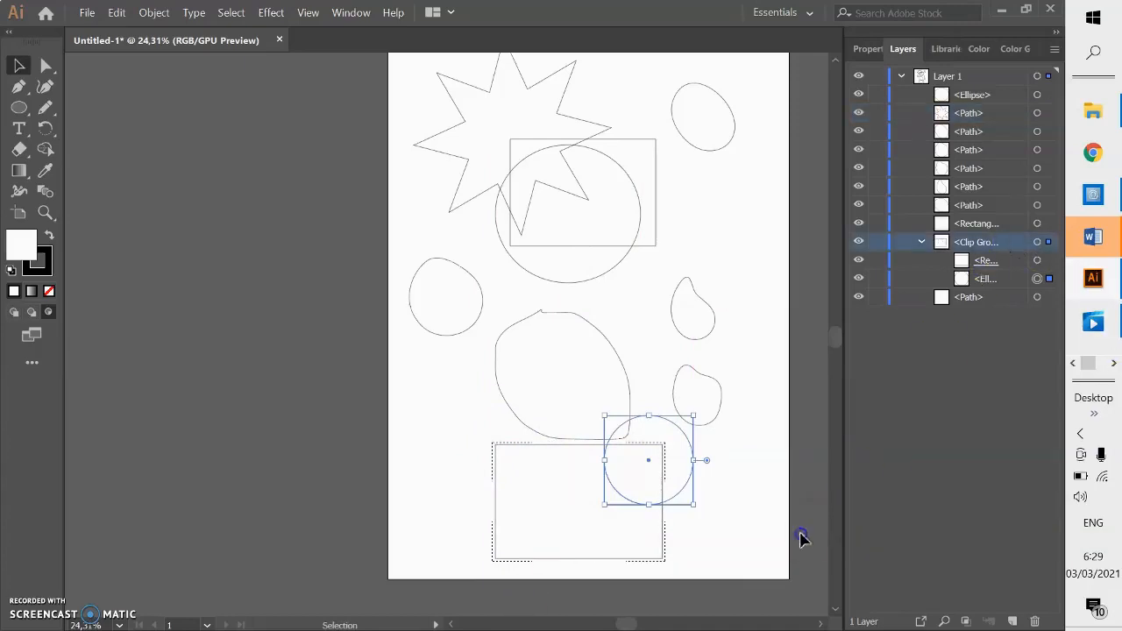
click(732, 540)
click(858, 436)
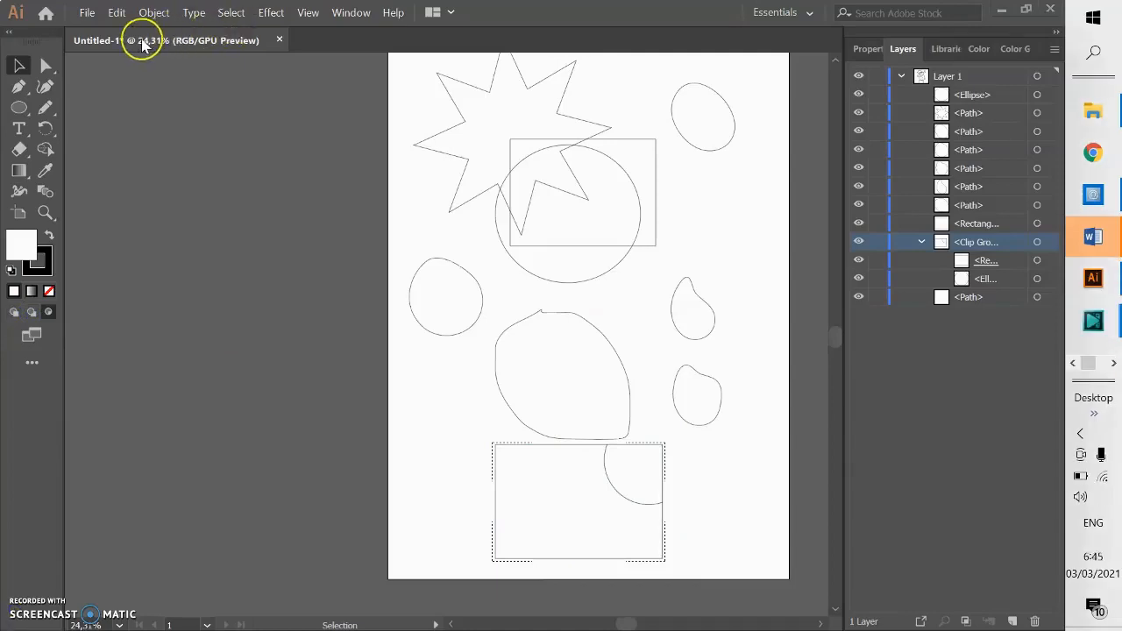
- Try to paint two freehand Paintbrush strokes across the middle of the artboard while in Draw Inside mode
click(46, 107)
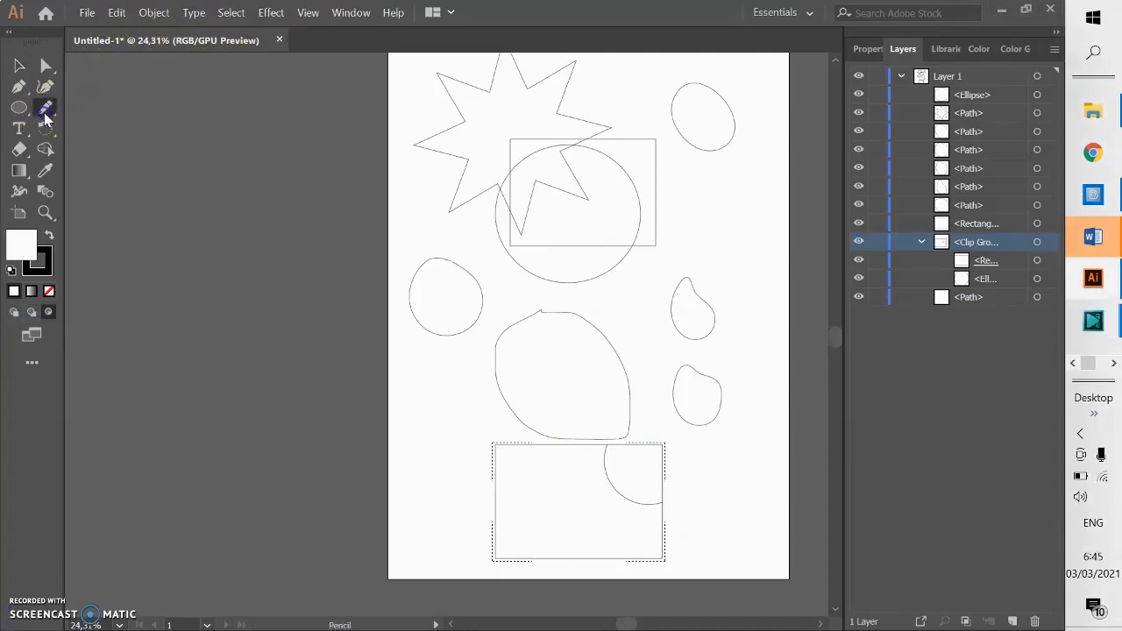
click(45, 114)
click(114, 108)
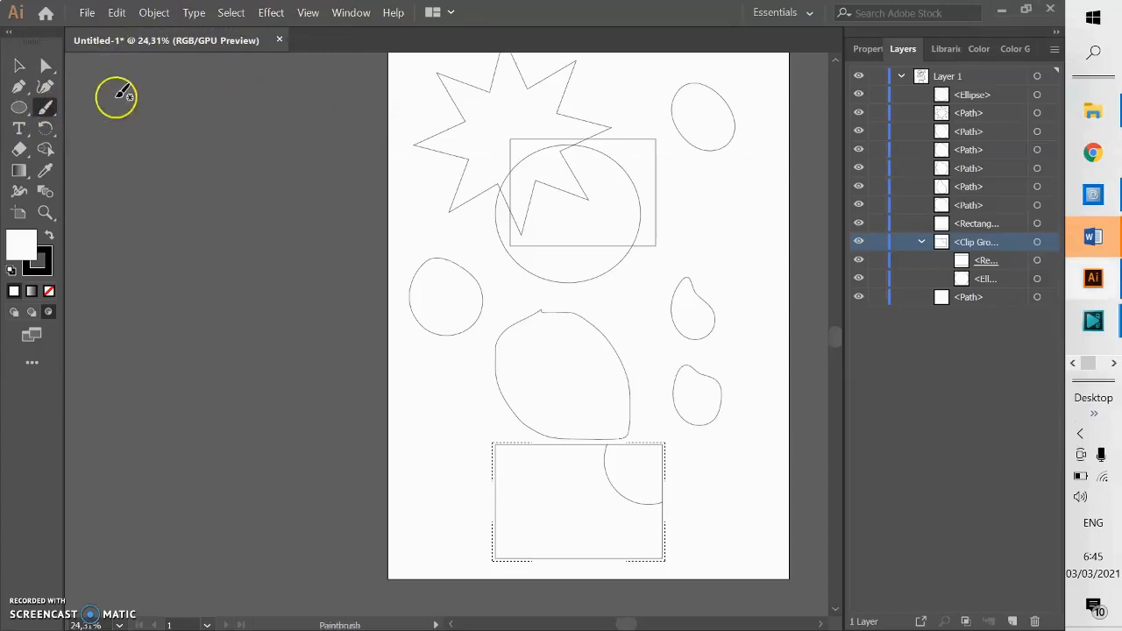
mouse_move(440, 419)
mouse_down()
mouse_move(429, 459)
mouse_move(428, 408)
mouse_move(563, 372)
mouse_up()
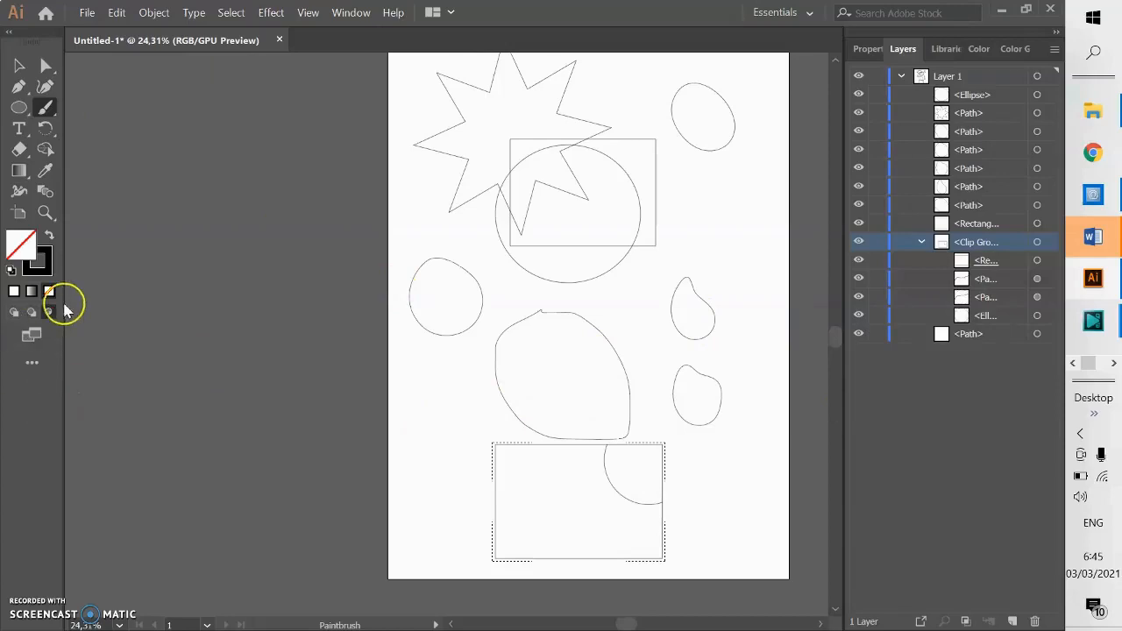
- Return to Draw Normal mode, and delete the circle, the freehand shapes and the clipped rectangle in the artboard's lower part
click(16, 317)
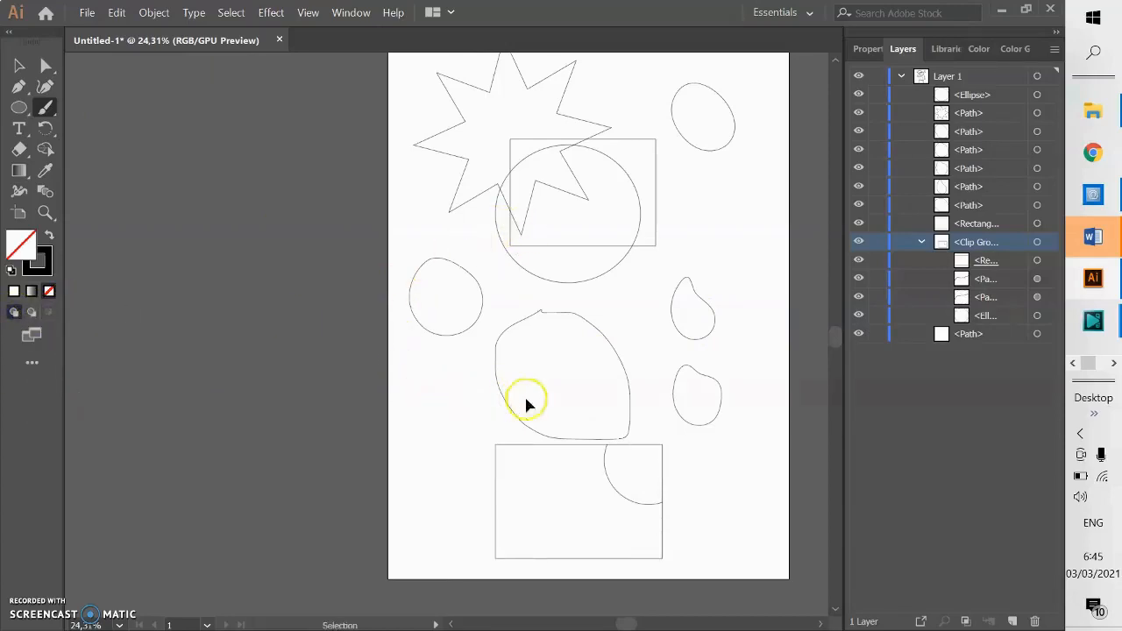
click(19, 65)
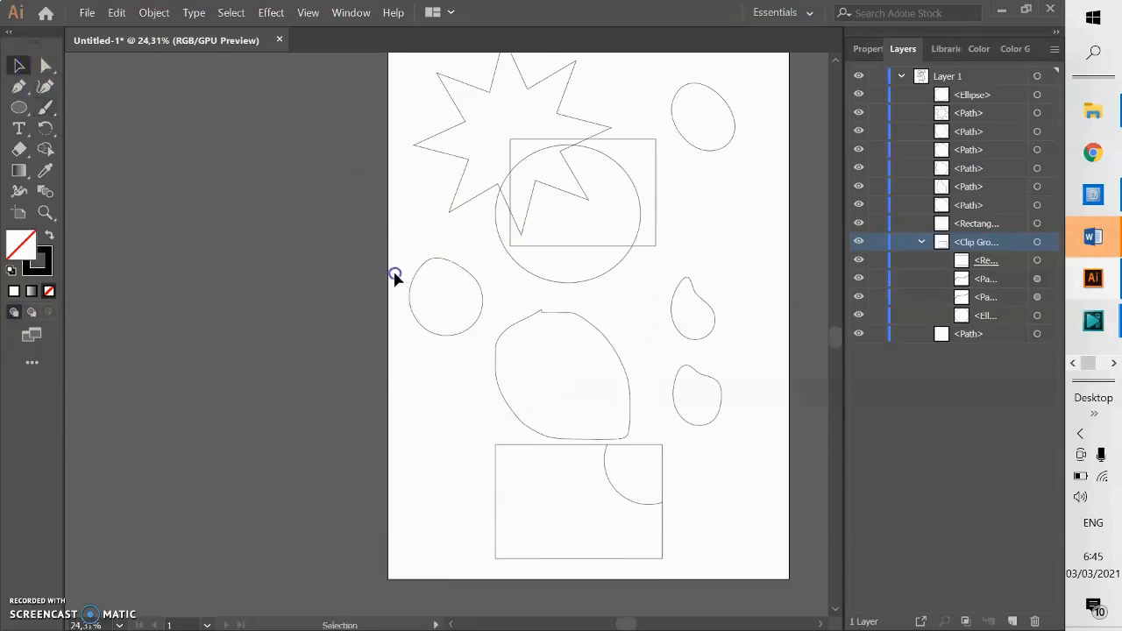
drag(394, 277, 778, 543)
key(Delete)
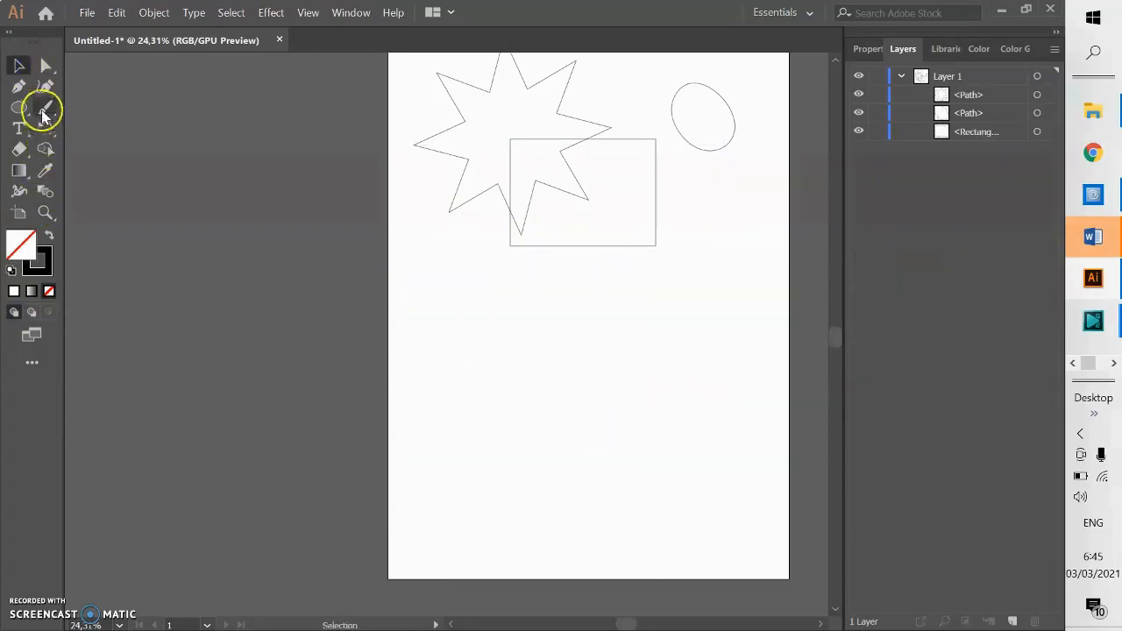
- Paint four separate freehand strokes in the empty area below the rectangle with the Paintbrush, using Smooth fidelity
click(45, 109)
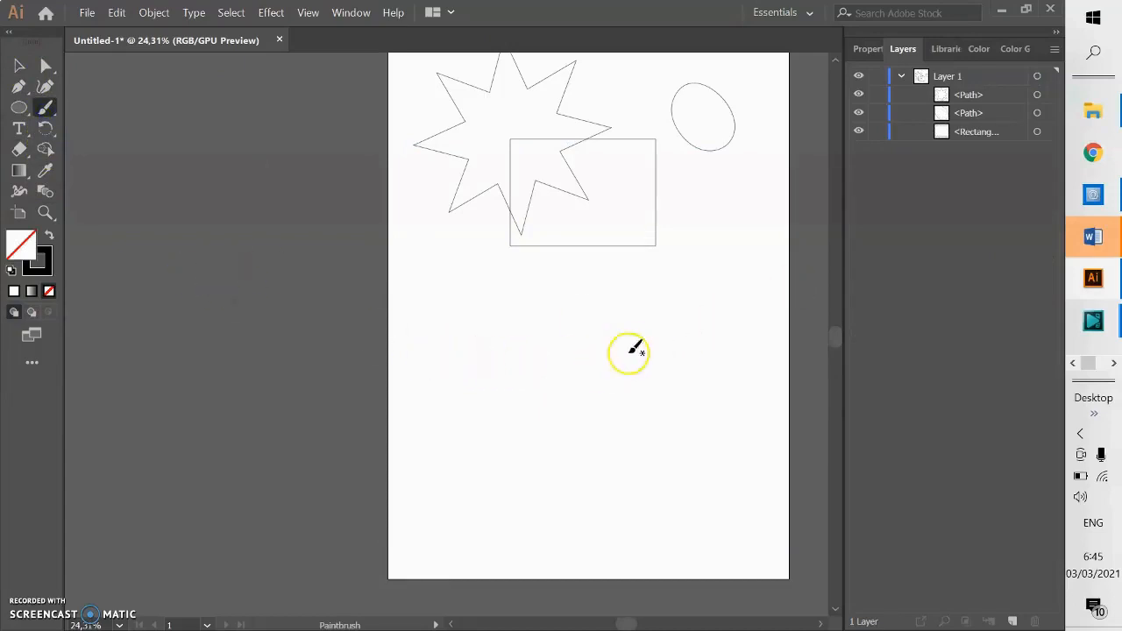
drag(618, 312, 619, 313)
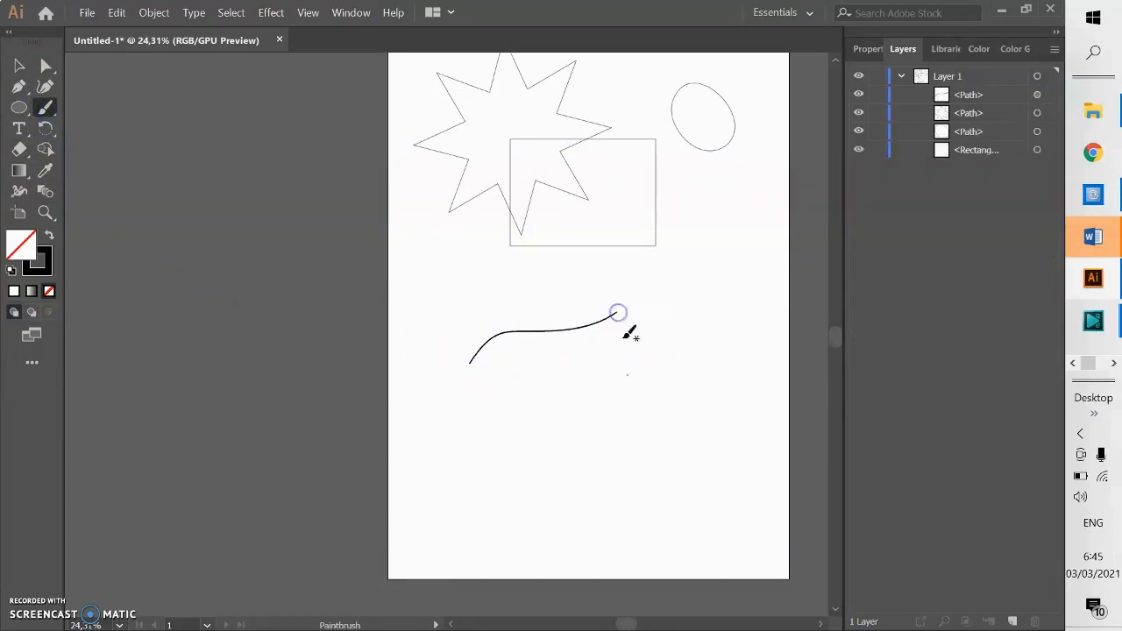
double_click(48, 108)
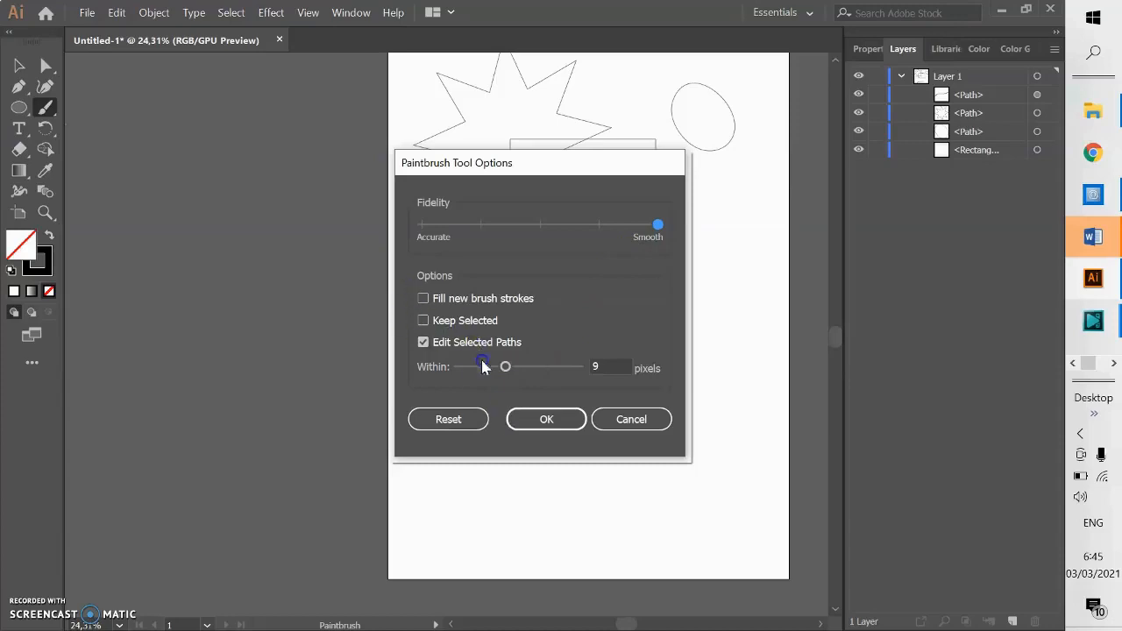
click(537, 423)
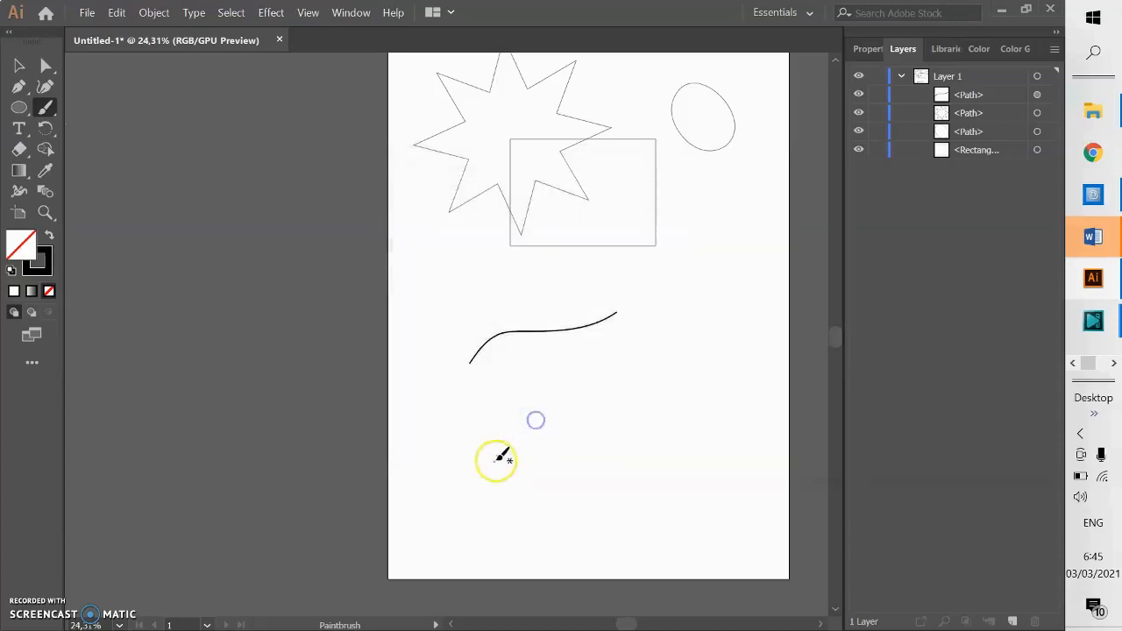
drag(465, 451, 491, 411)
drag(619, 372, 620, 373)
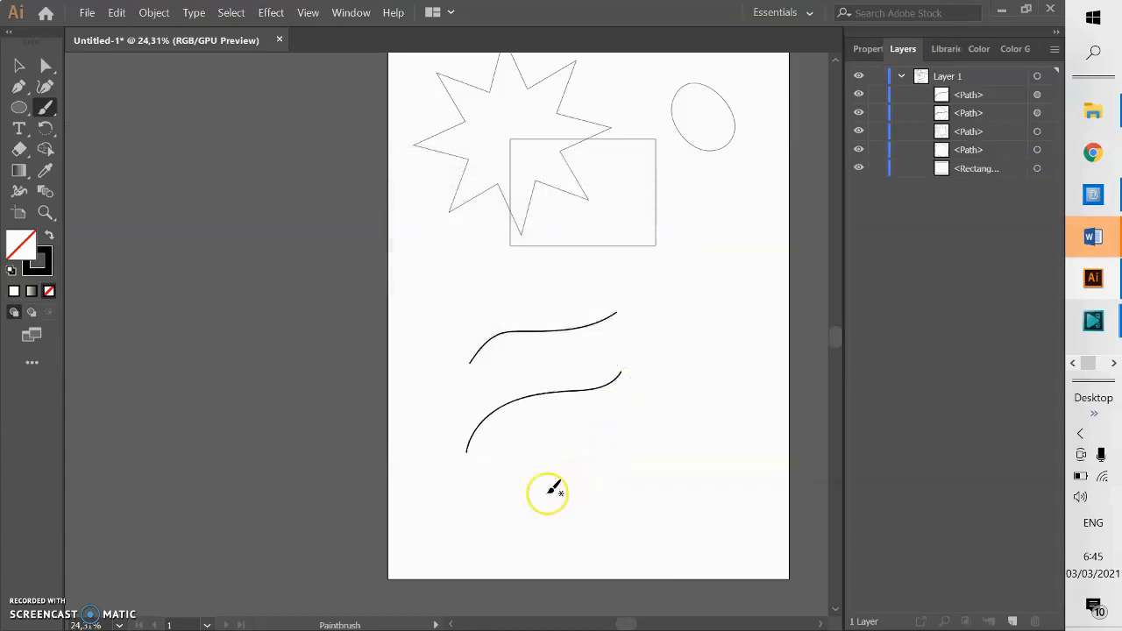
mouse_move(546, 491)
mouse_down()
mouse_move(576, 456)
mouse_move(679, 405)
mouse_up()
drag(588, 530, 657, 508)
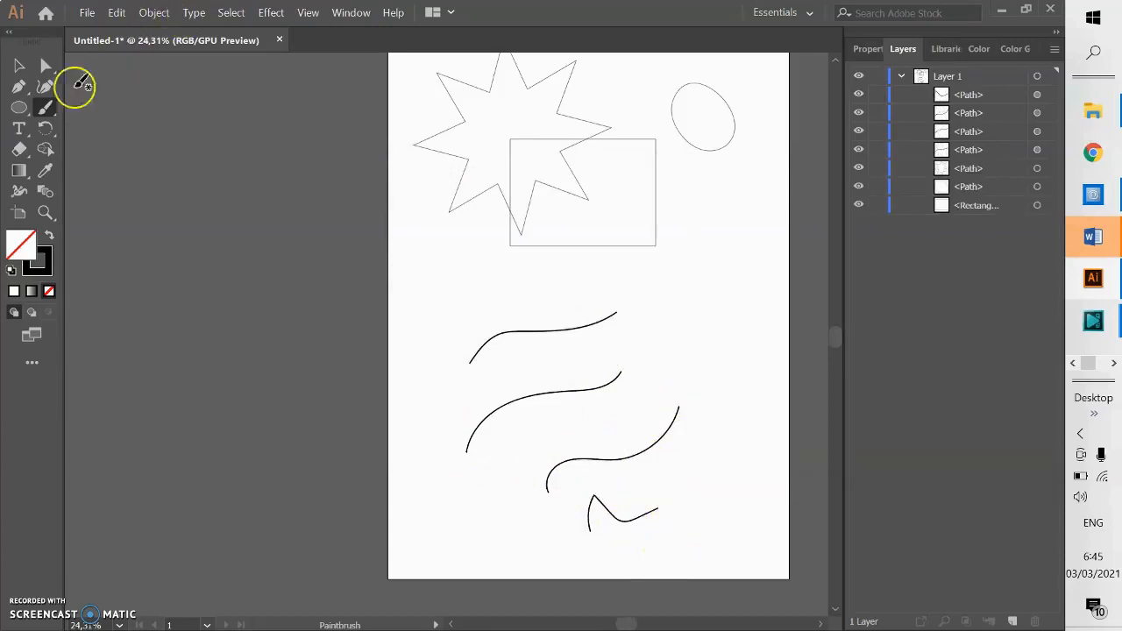
- Set the Paintbrush fidelity to Accurate, and paint a gentle curve and a zigzag stroke side by side just below the rectangle
click(46, 106)
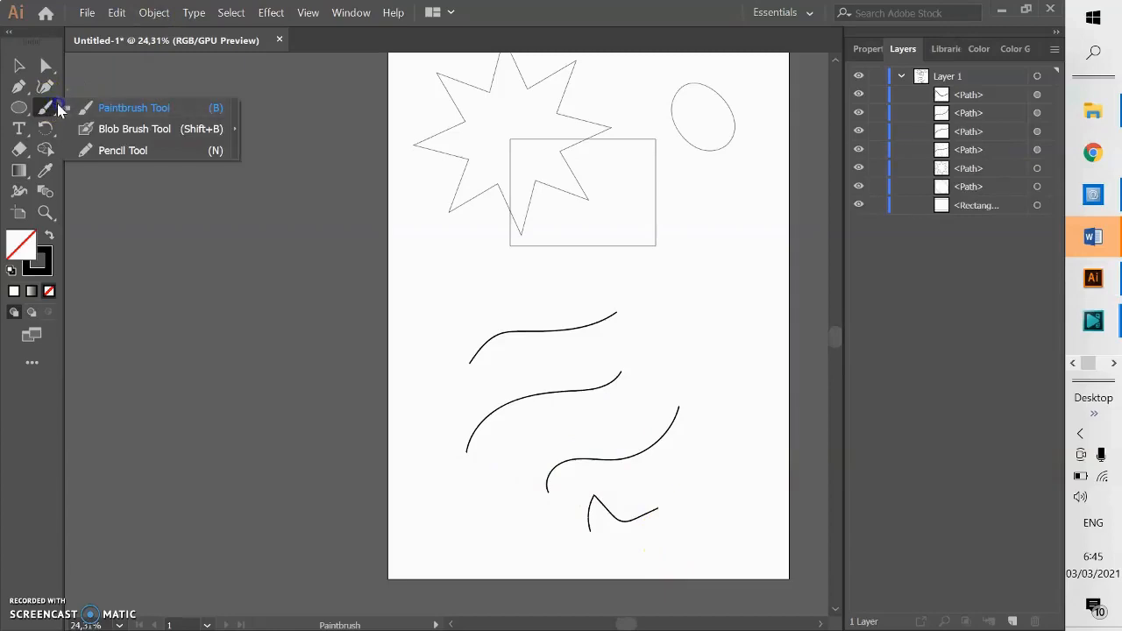
double_click(49, 106)
drag(445, 225, 419, 228)
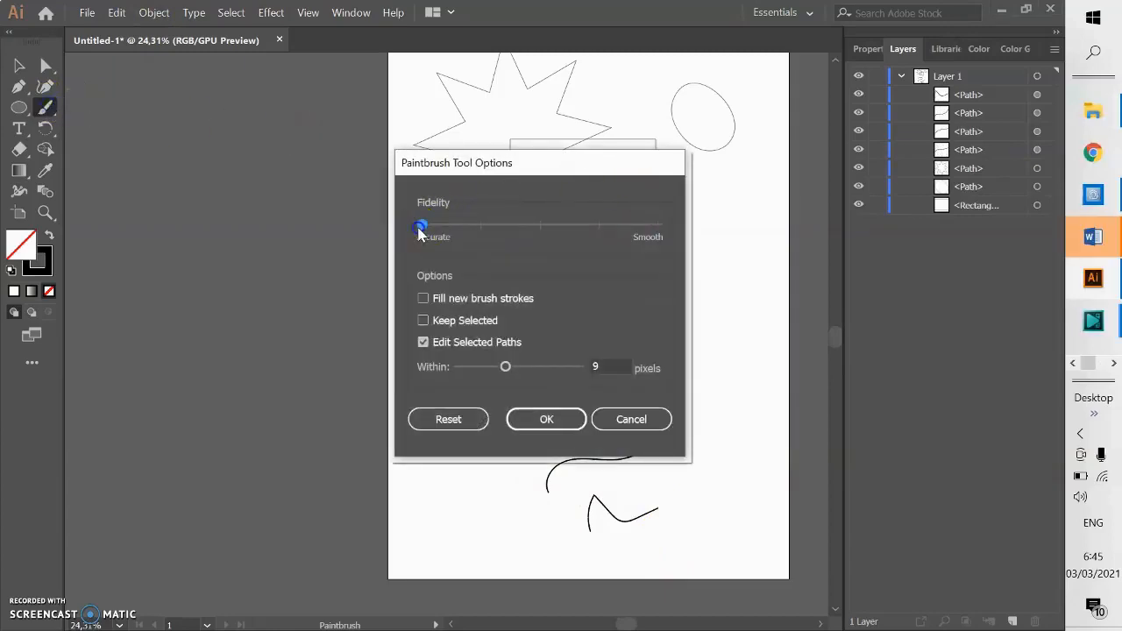
click(546, 418)
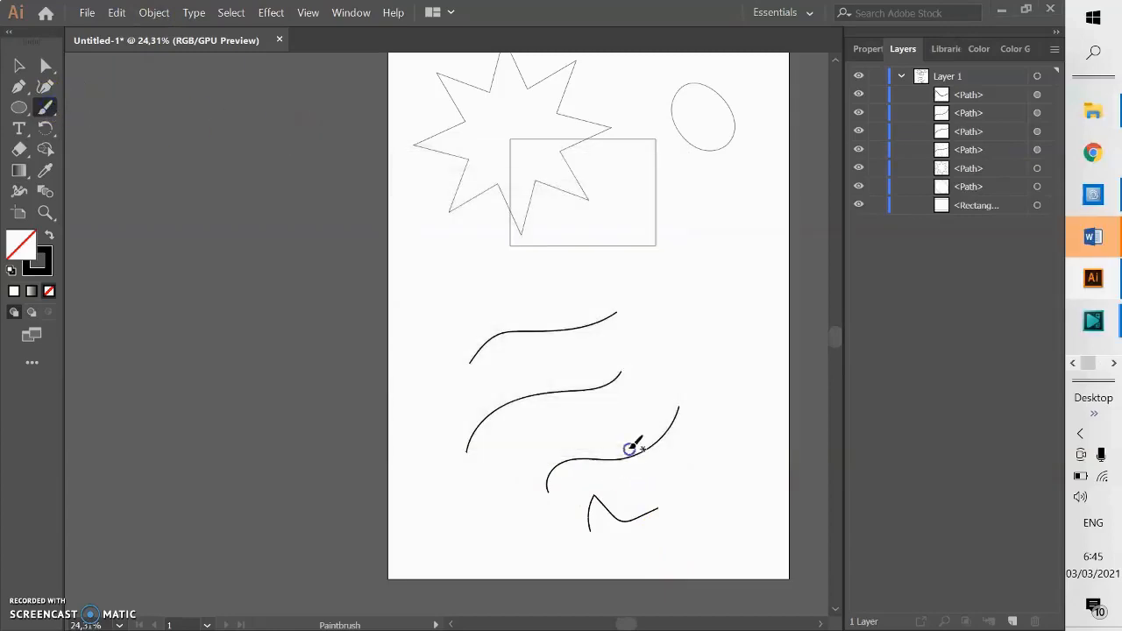
drag(562, 288, 564, 287)
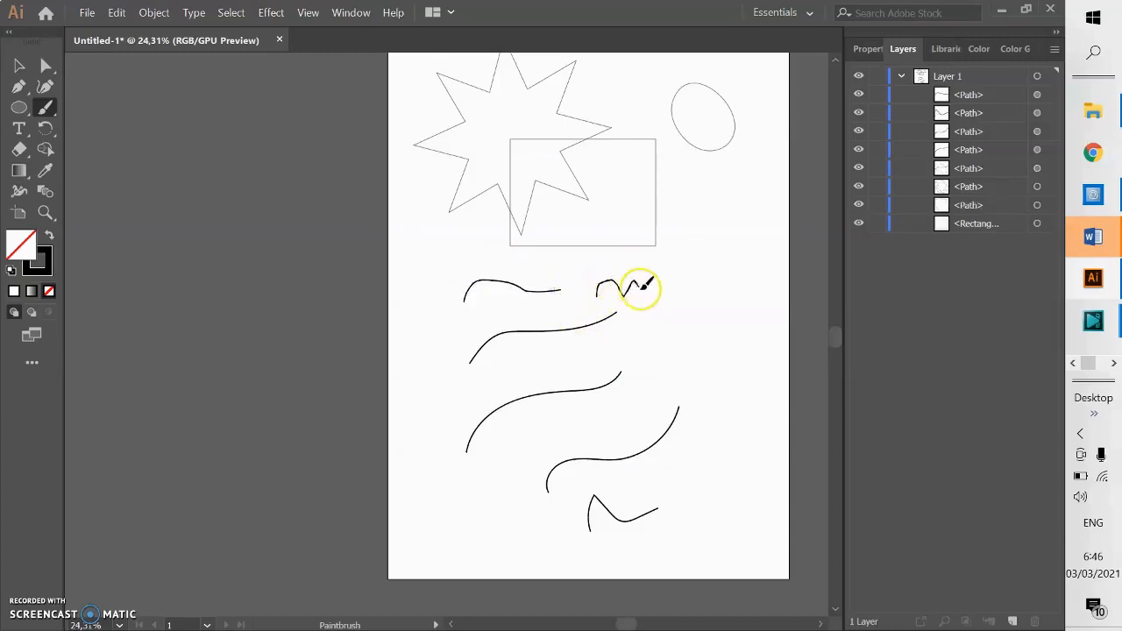
drag(663, 301, 671, 306)
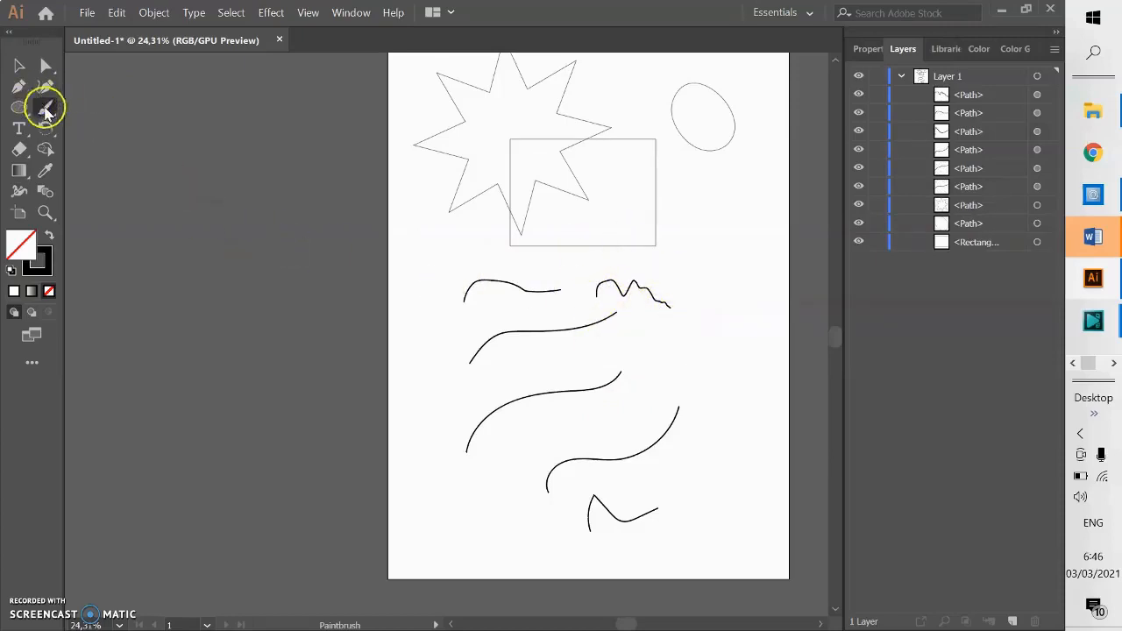
- Set the Paintbrush fidelity back to Smooth, and display the document's available brushes
double_click(46, 109)
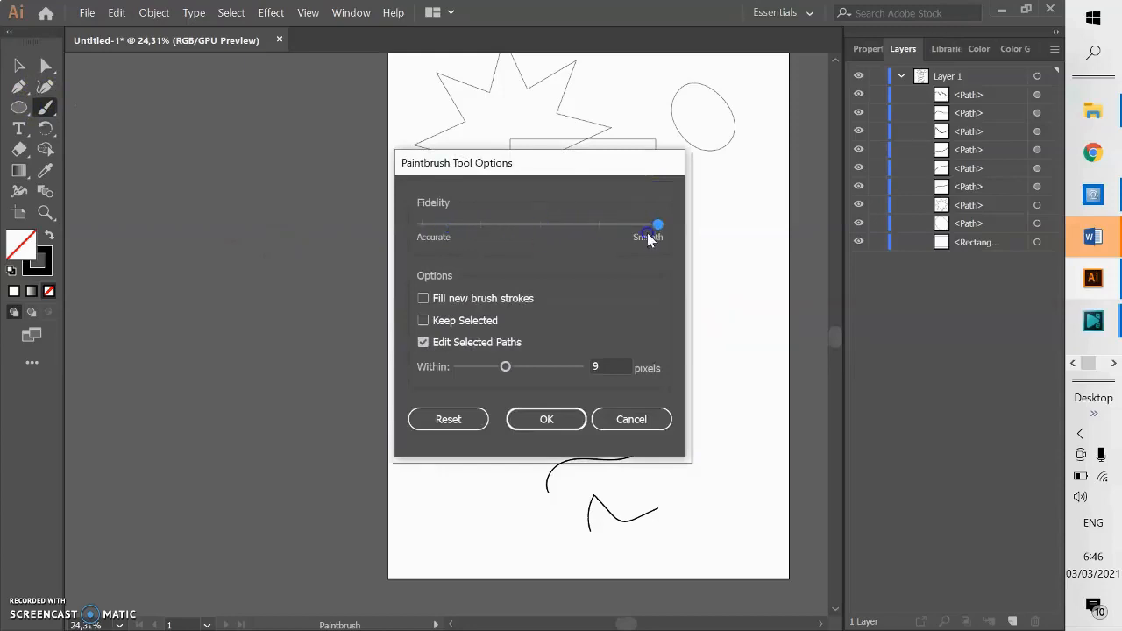
click(552, 421)
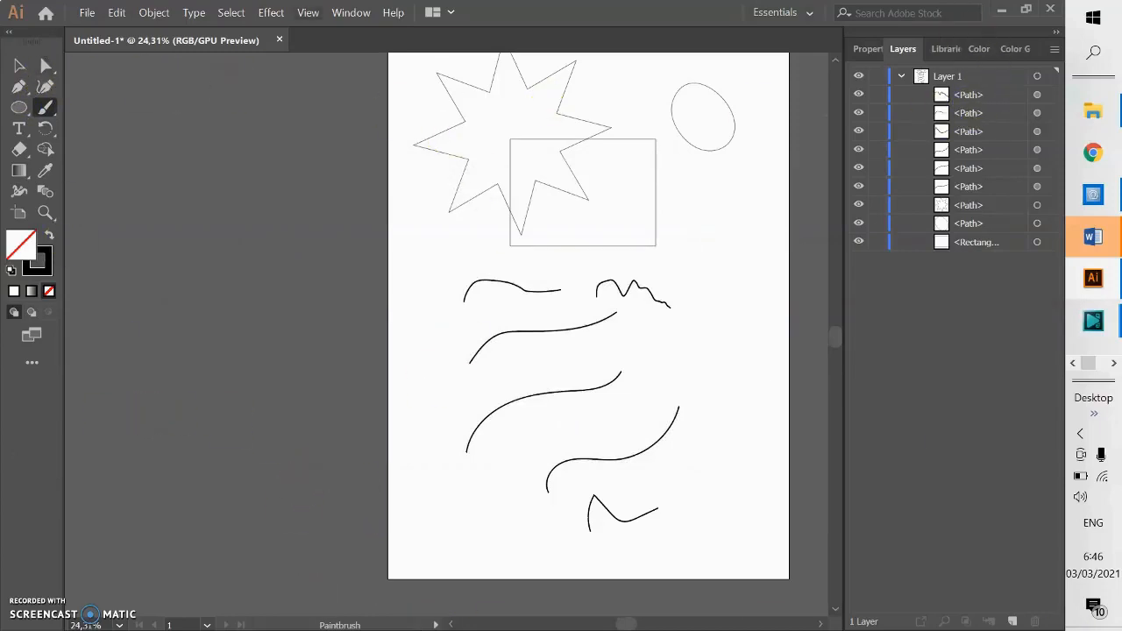
click(337, 14)
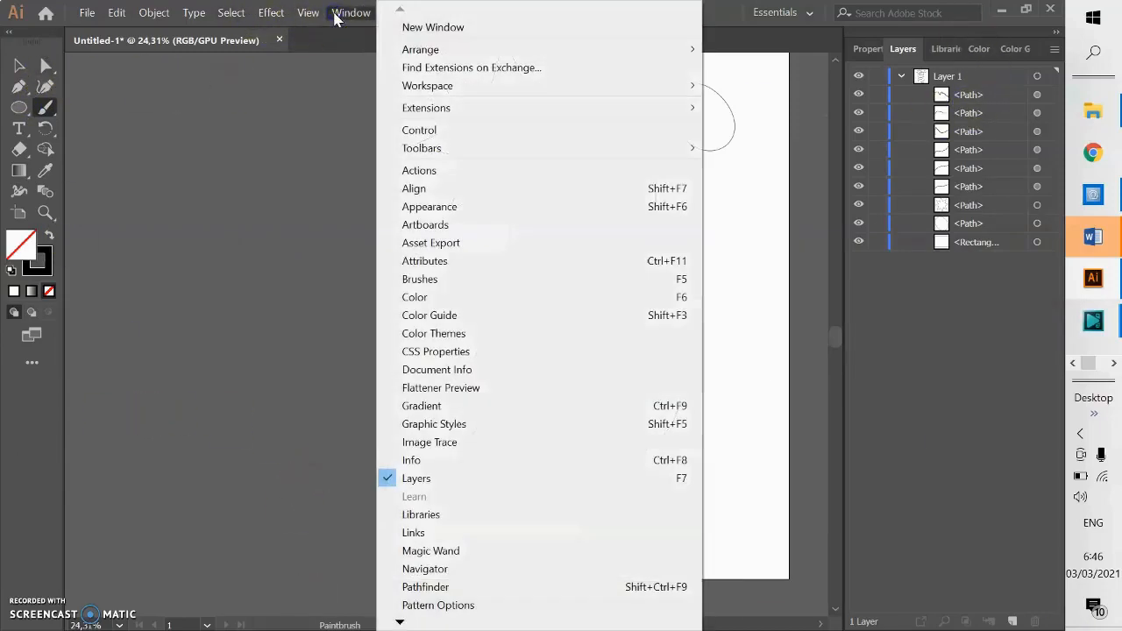
click(462, 281)
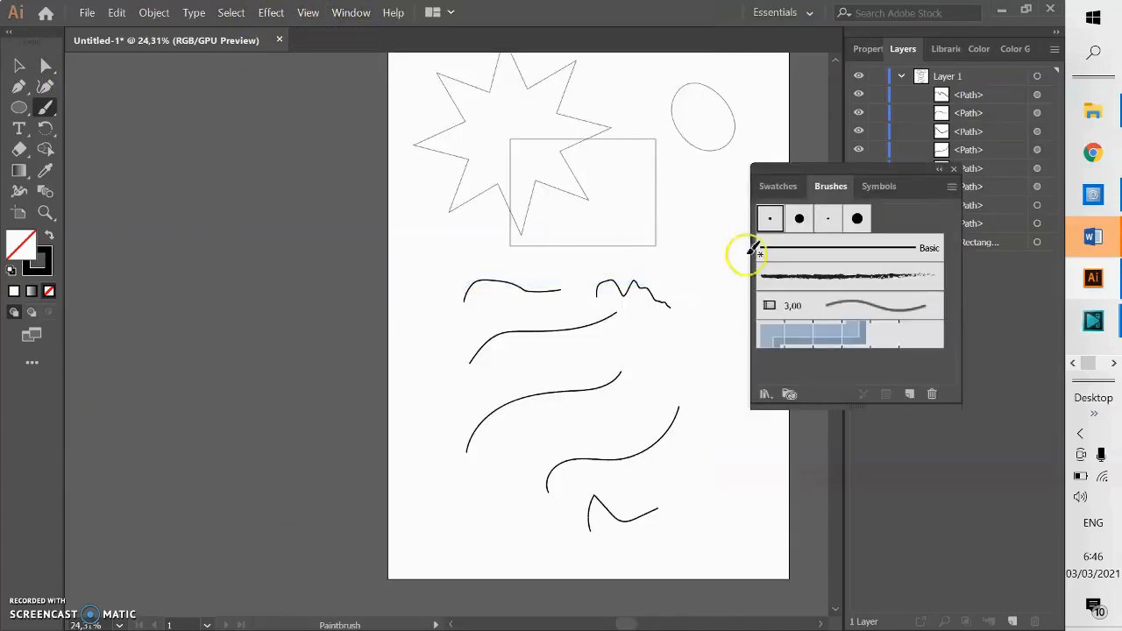
- Paint two thick strokes with the larger round calligraphic brush and three short strokes with the rough charcoal brush
drag(435, 432, 565, 370)
drag(570, 444, 663, 403)
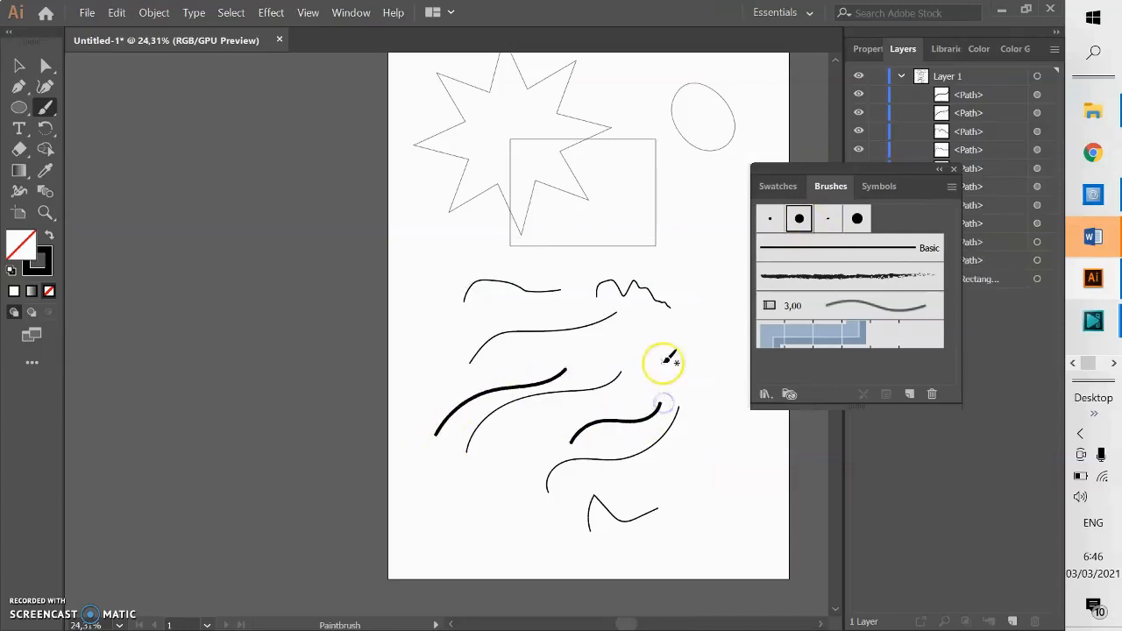
click(876, 279)
drag(591, 356, 663, 324)
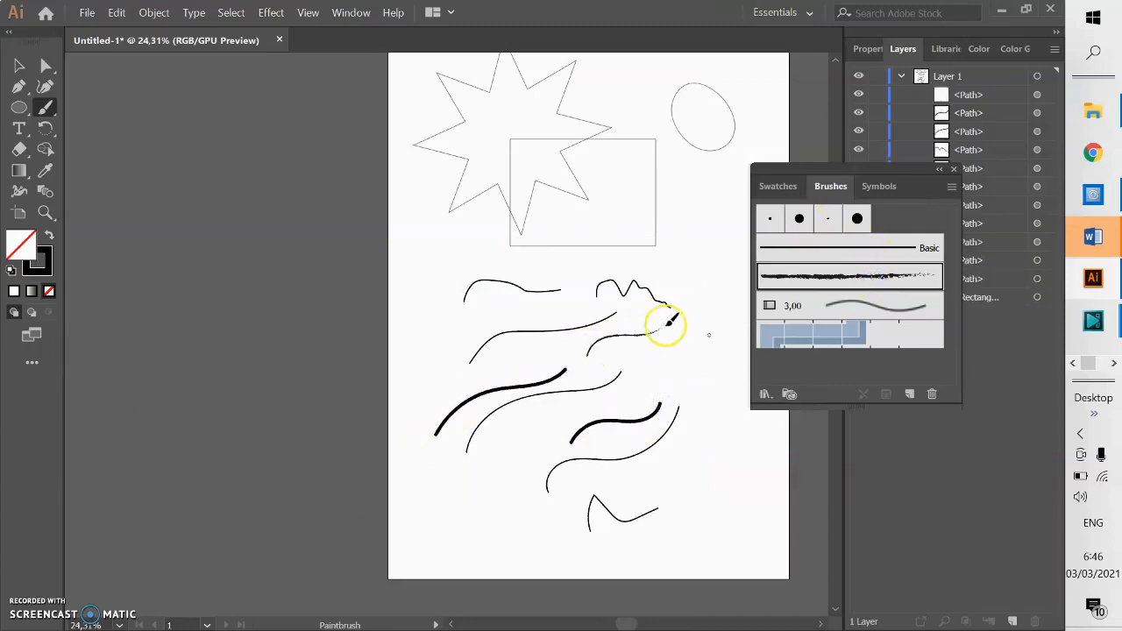
mouse_move(640, 383)
mouse_down()
mouse_move(689, 354)
mouse_move(710, 371)
mouse_up()
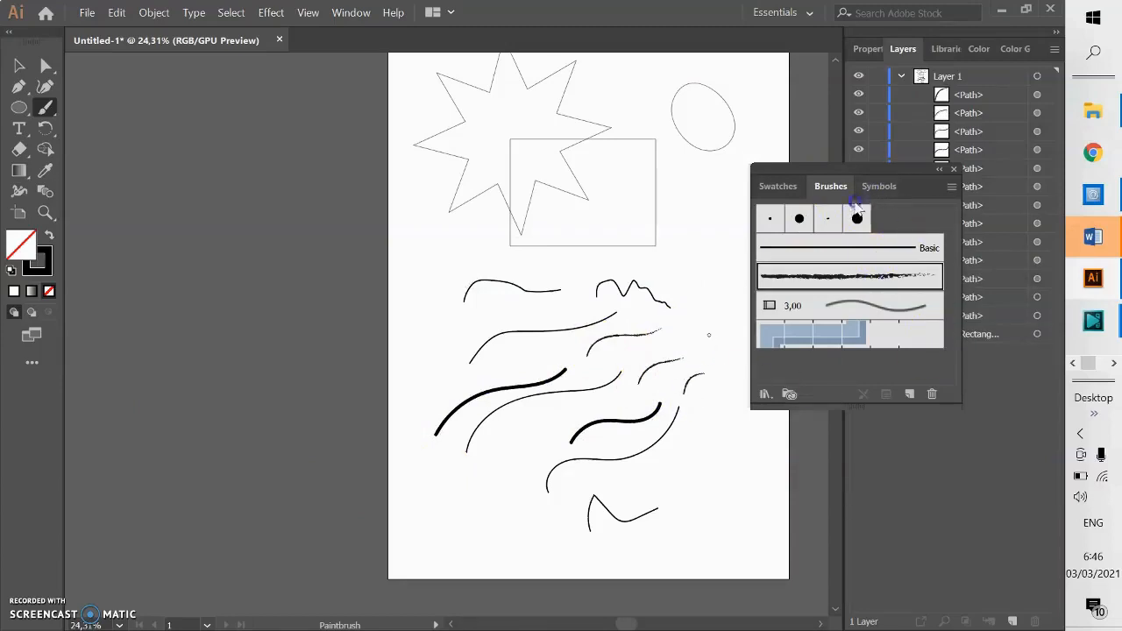
- Open the Arrows_Special brush library, and extend its window downward to show more arrow brushes
click(951, 189)
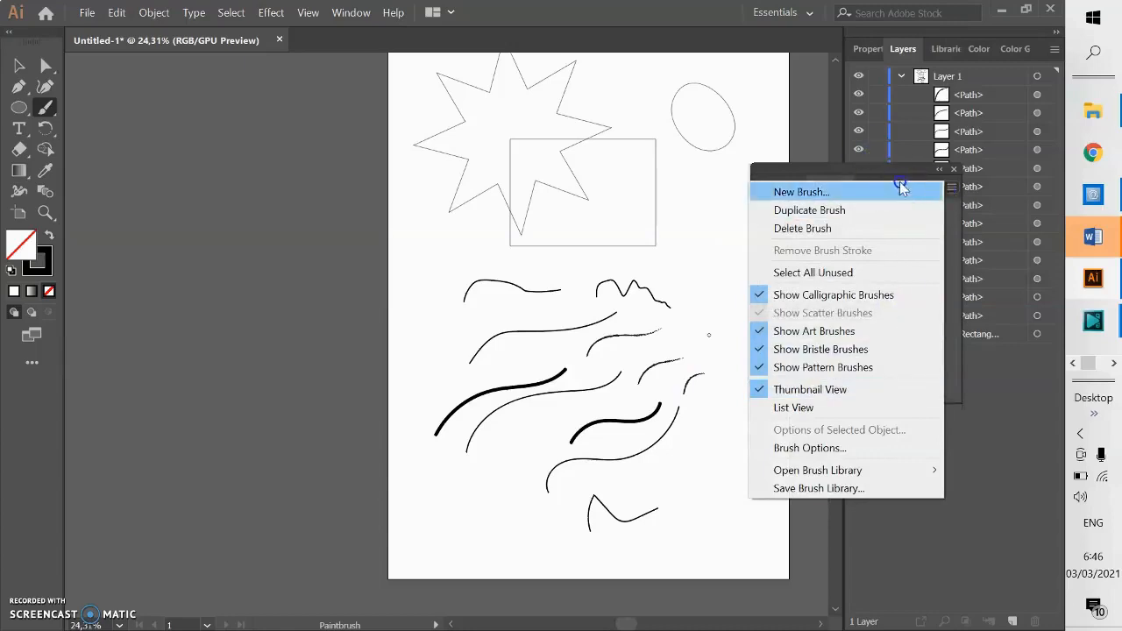
click(903, 173)
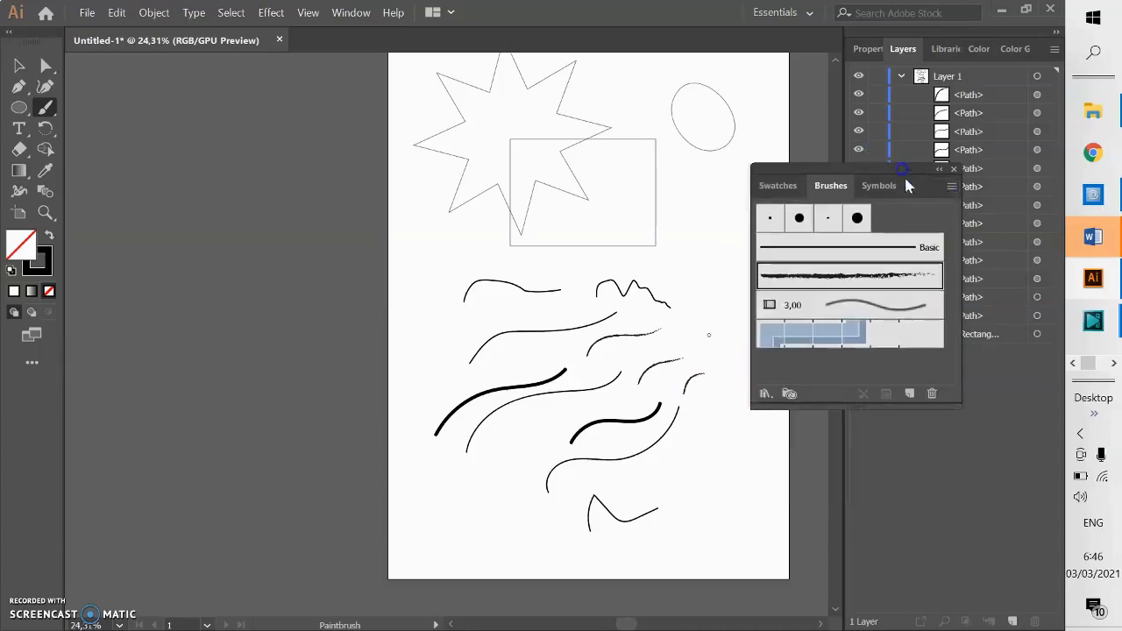
click(952, 189)
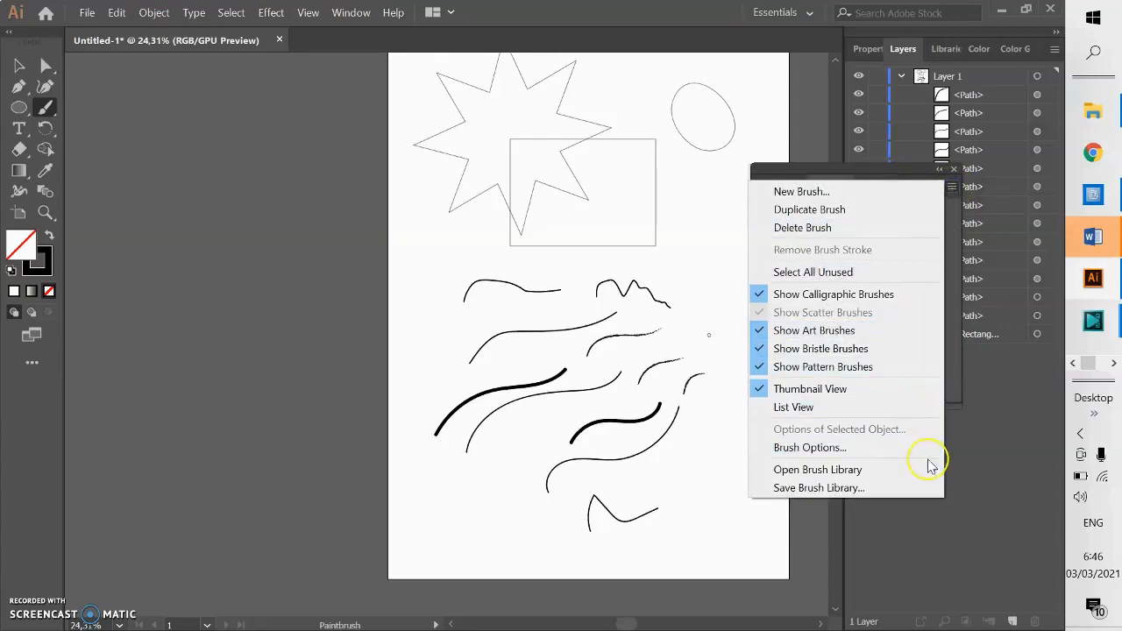
mouse_move(931, 473)
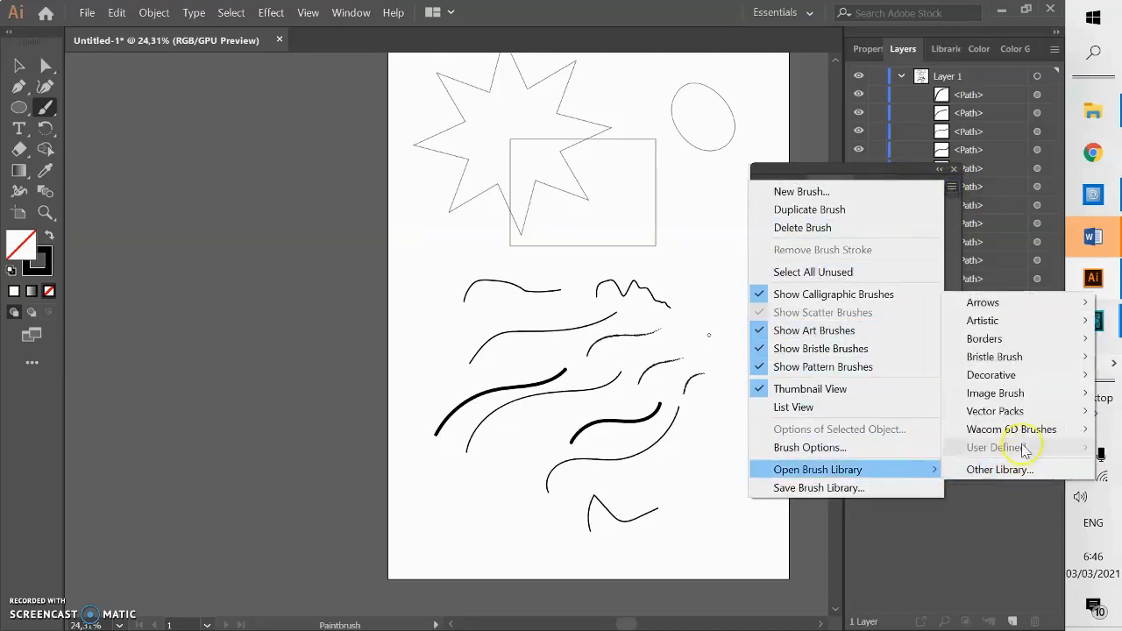
mouse_move(1021, 307)
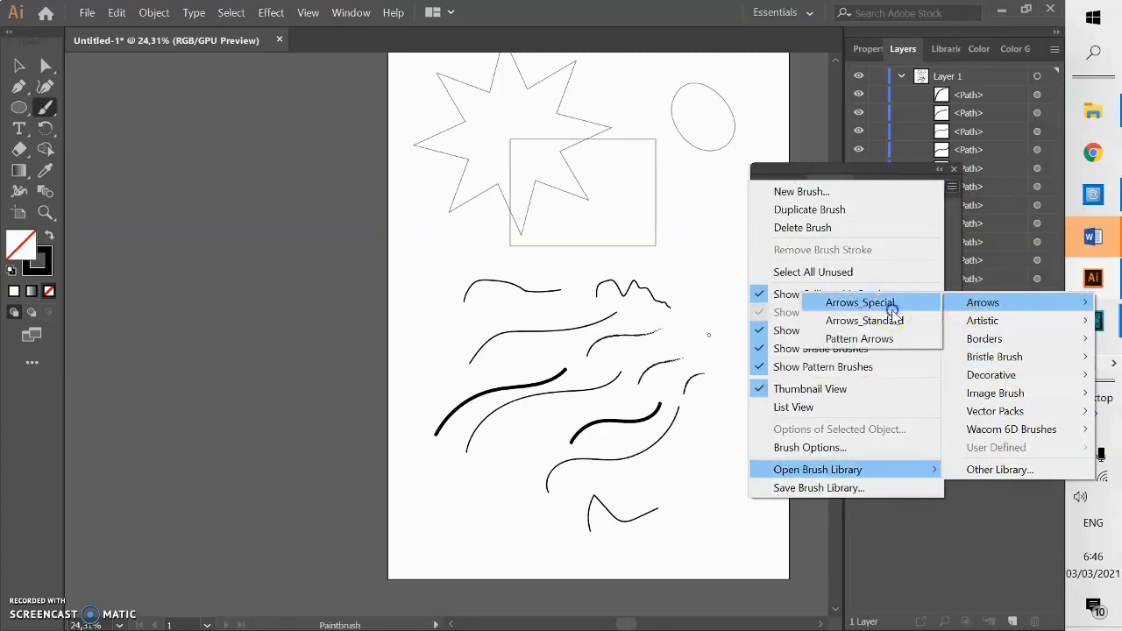
click(892, 310)
drag(585, 424, 585, 570)
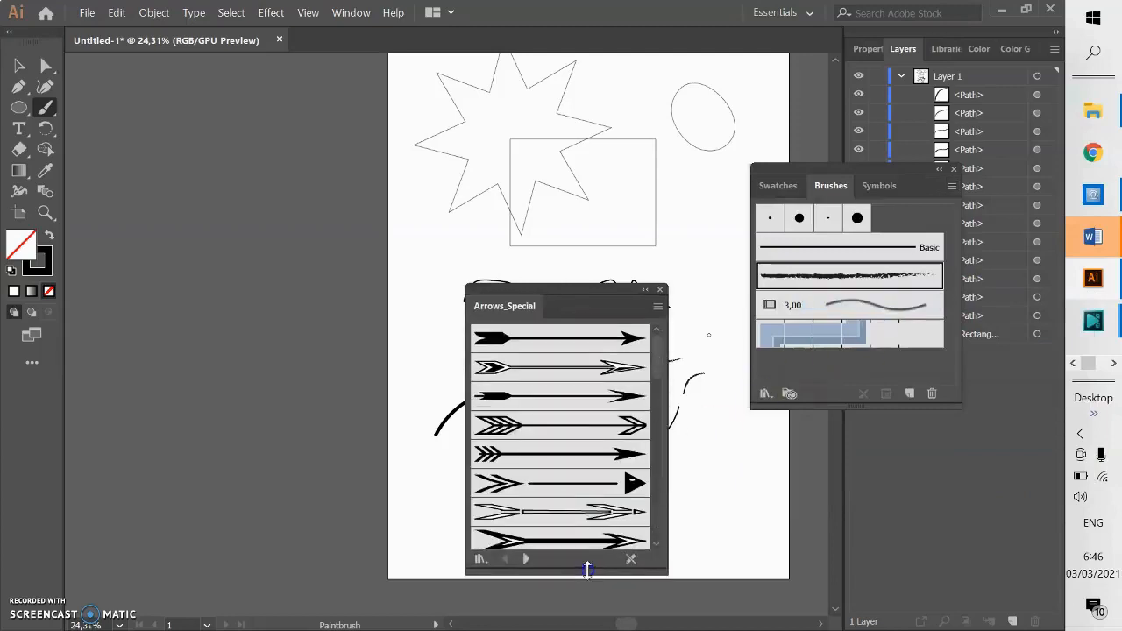
- Paint two charcoal strokes along the rectangle's lower edge, and an arrow stroke below them with the first Arrows_Special brush
drag(622, 226, 624, 226)
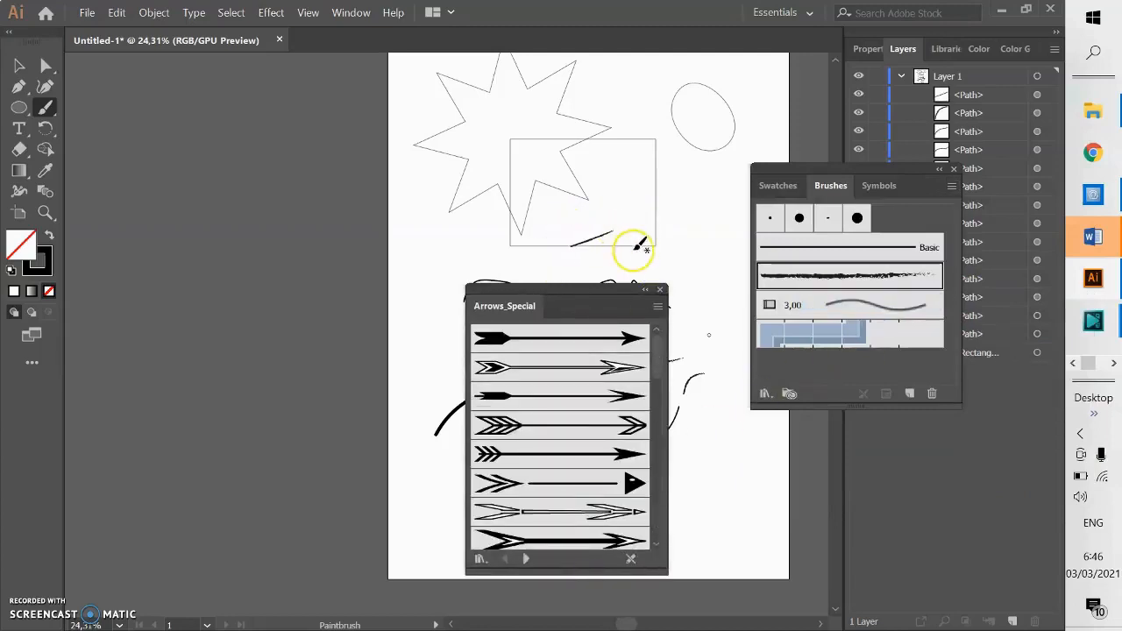
click(523, 339)
drag(550, 268, 627, 261)
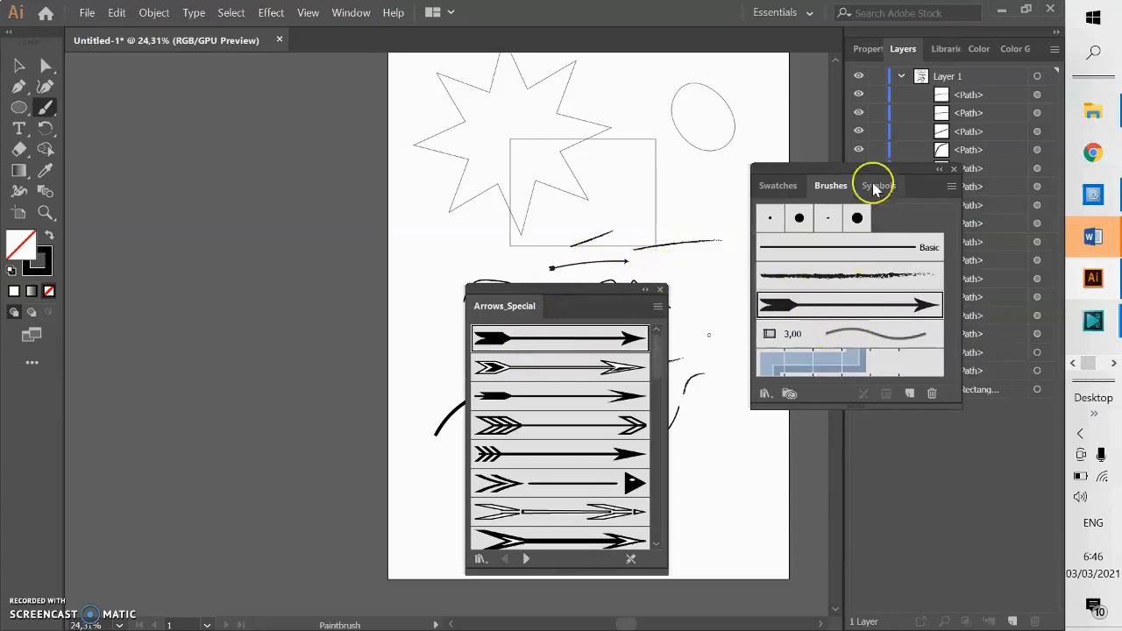
- Open the Artistic_Calligraphic brush library alongside the Arrows_Special brushes
click(951, 186)
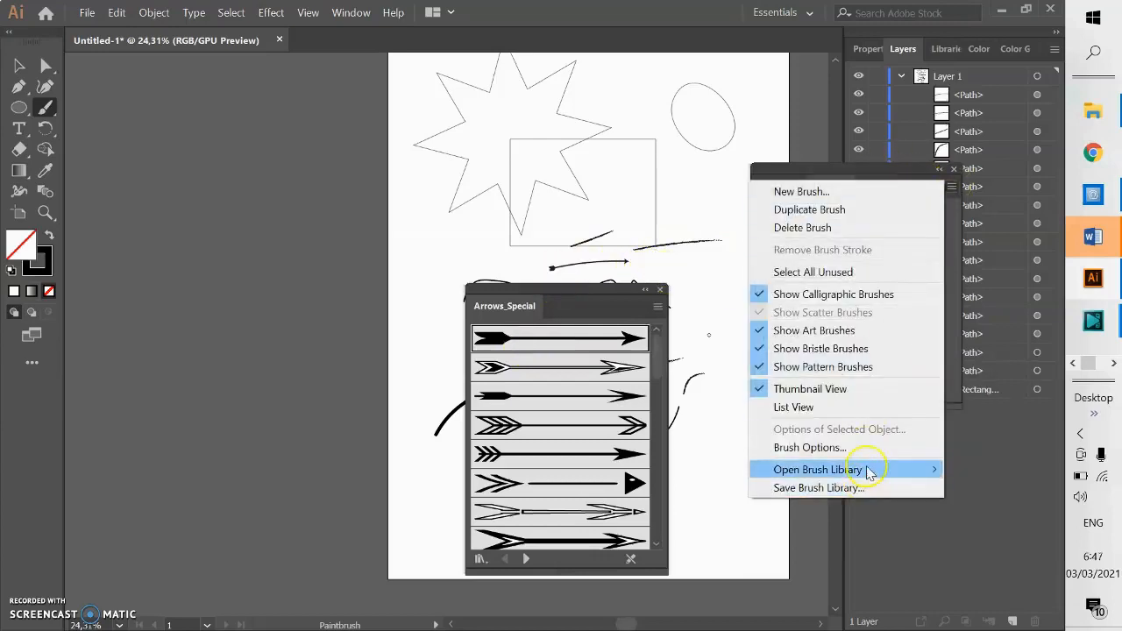
mouse_move(871, 469)
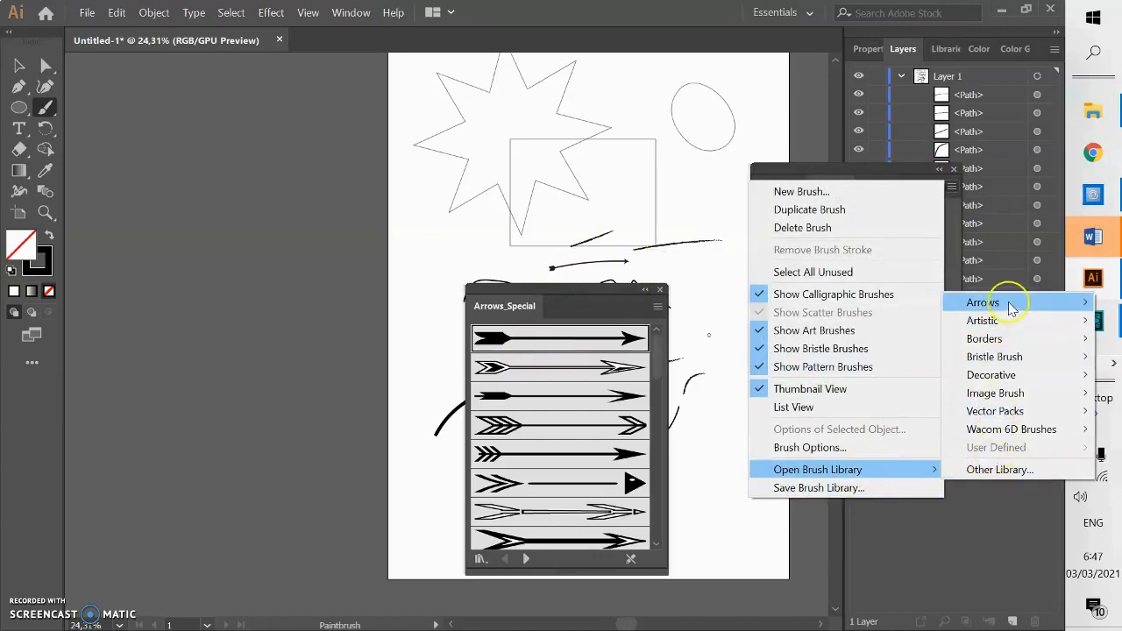
mouse_move(1012, 321)
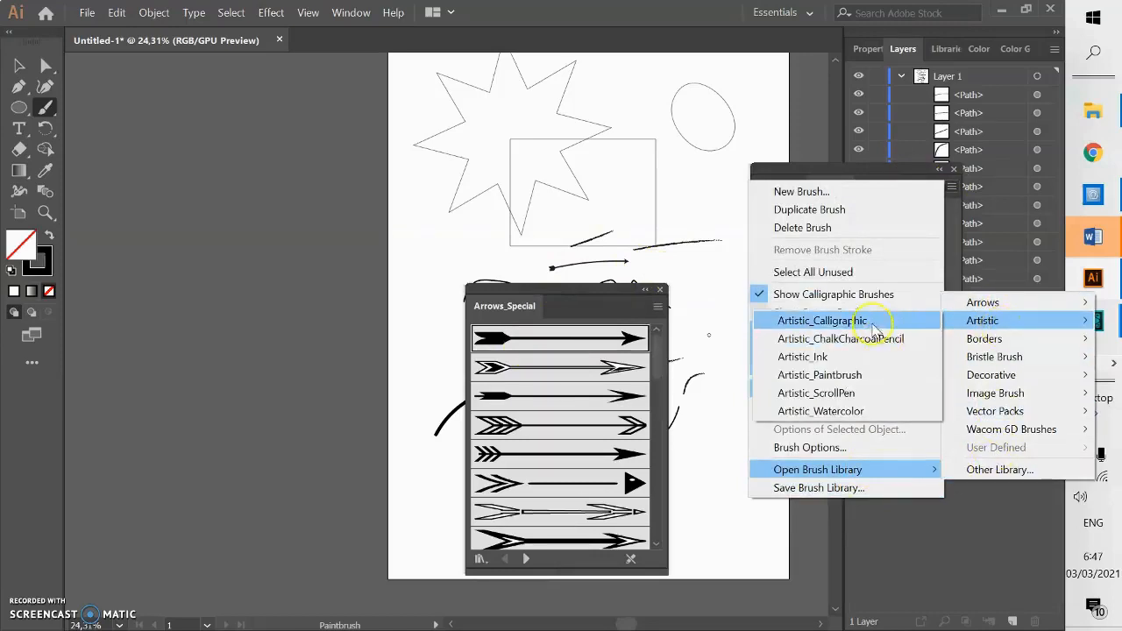
click(815, 322)
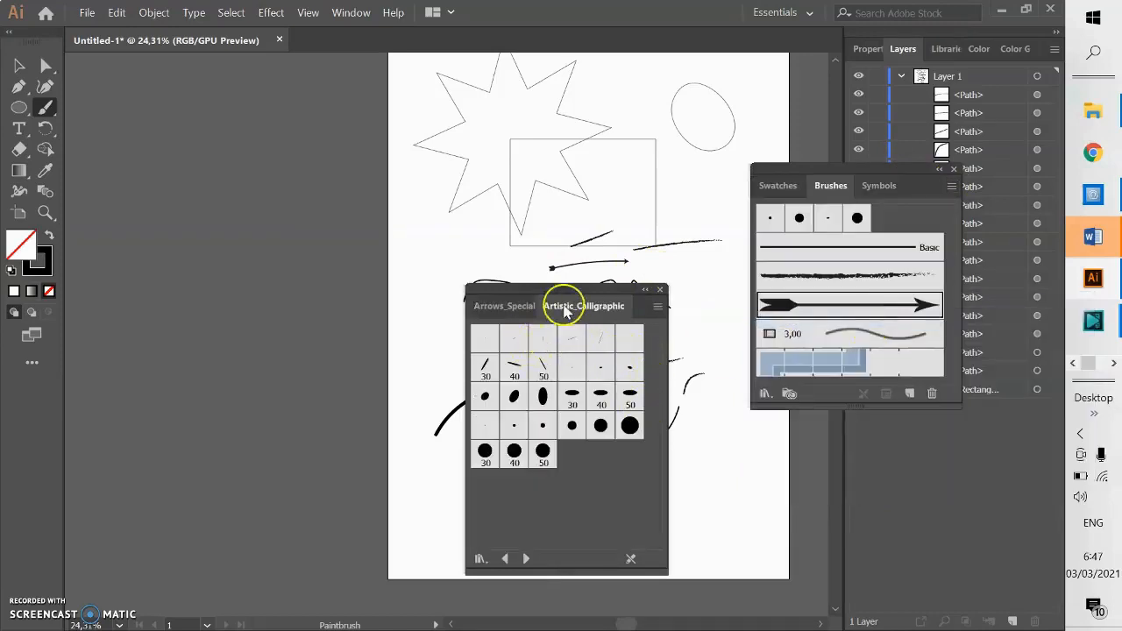
- Open the Artistic_ChalkCharcoalPencil brush library
click(950, 186)
mouse_move(898, 471)
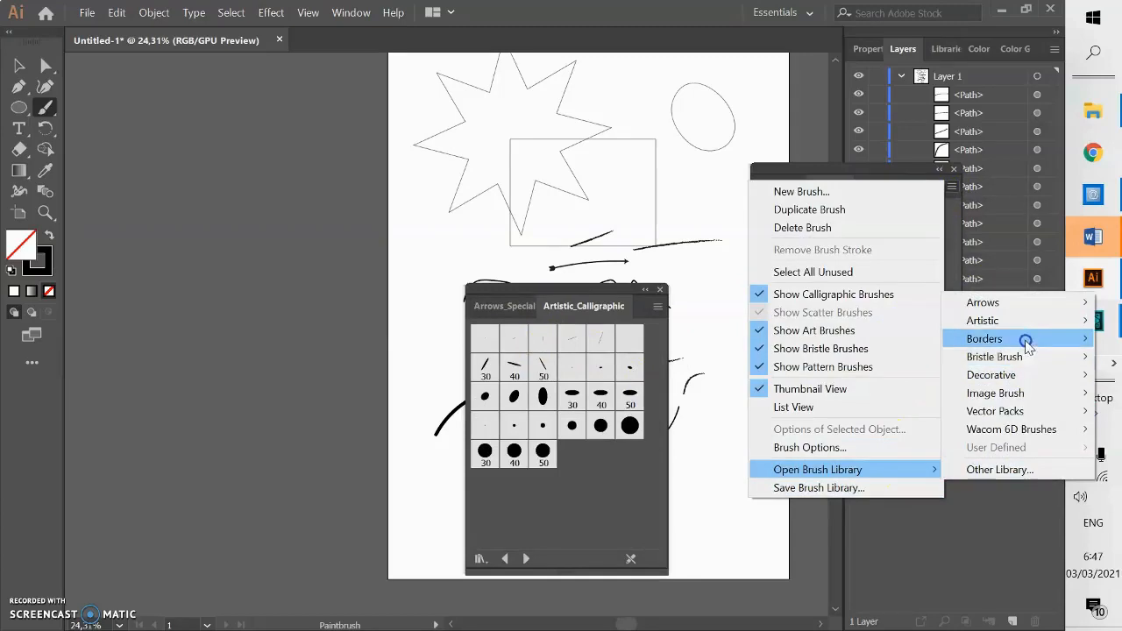
mouse_move(1027, 322)
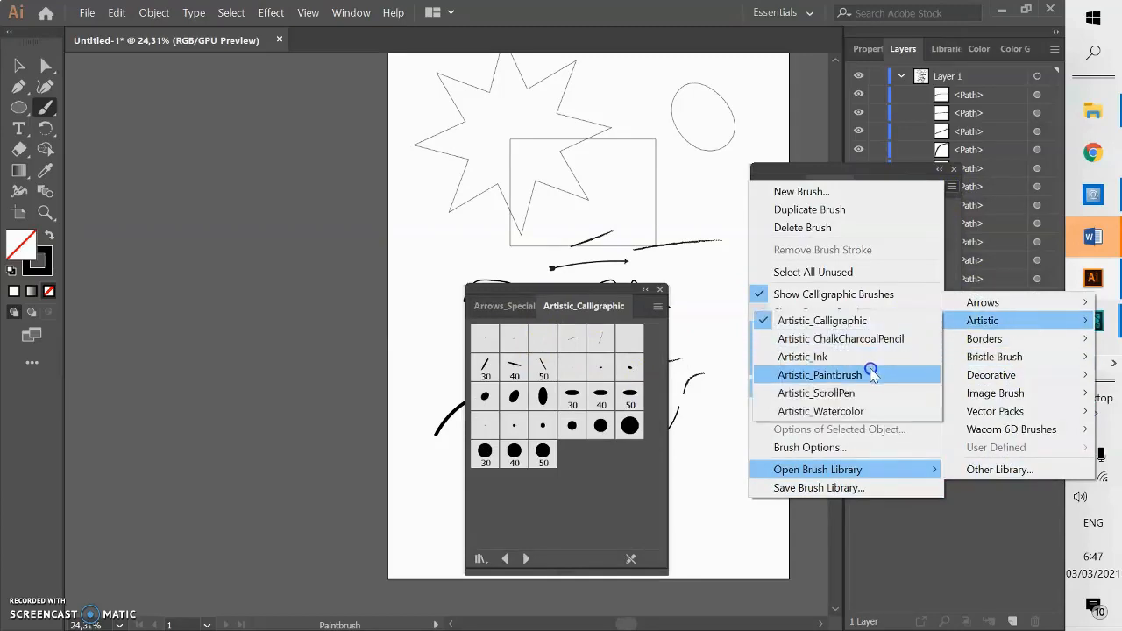
click(868, 339)
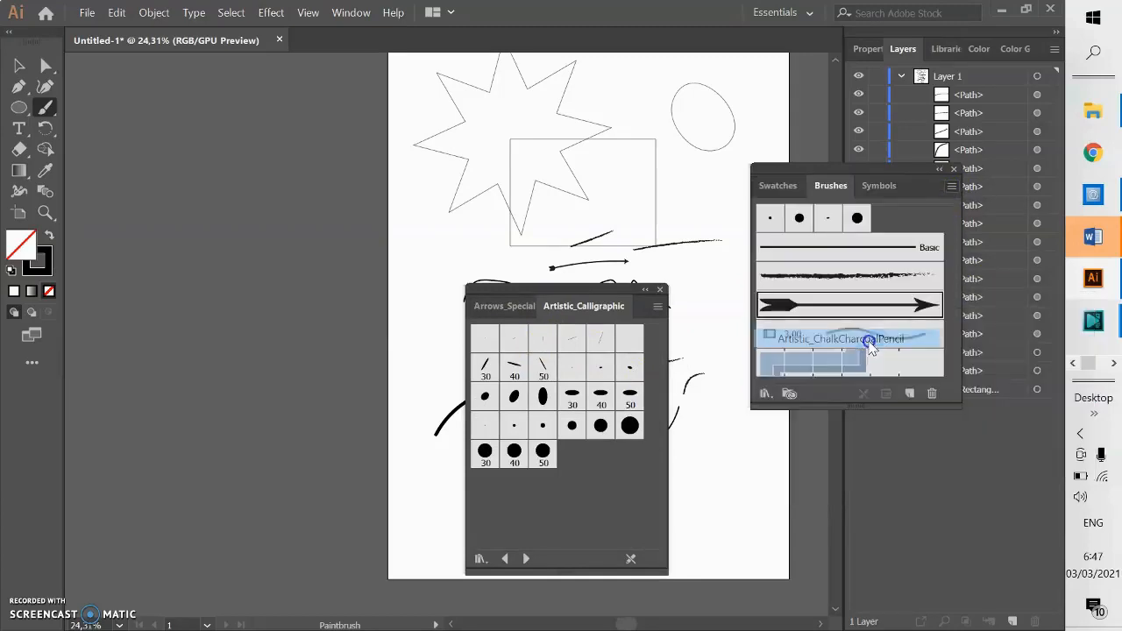
- Move the brush library window off the artboard, and paint two short strokes near the lower edge with the first chalk scribble brush
click(536, 338)
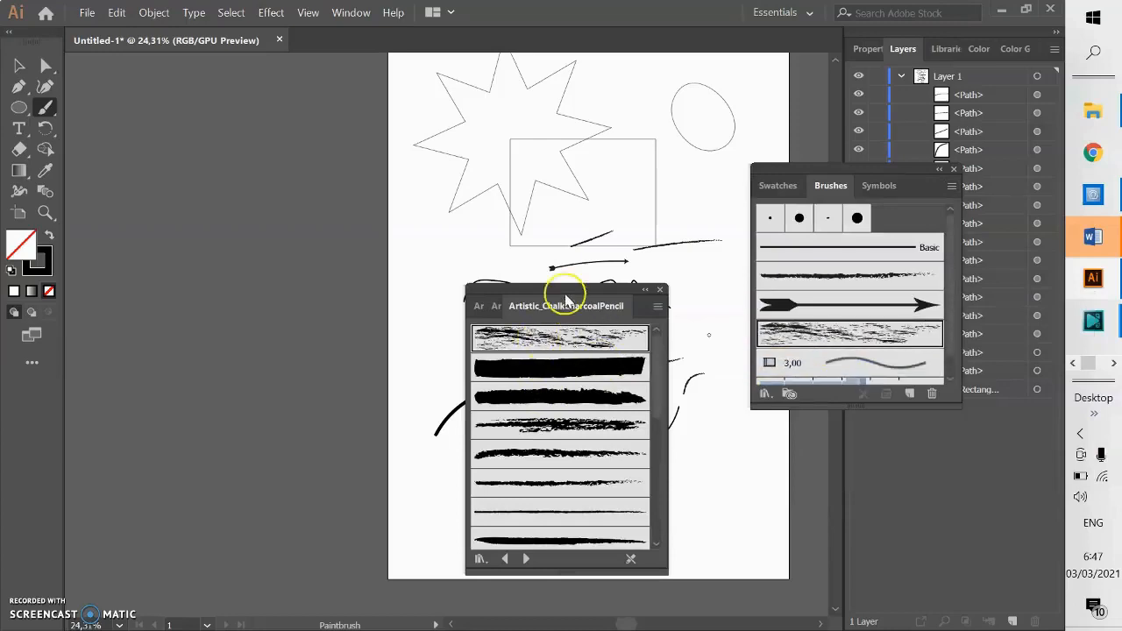
mouse_move(565, 300)
mouse_down()
mouse_move(786, 286)
mouse_move(912, 242)
mouse_up()
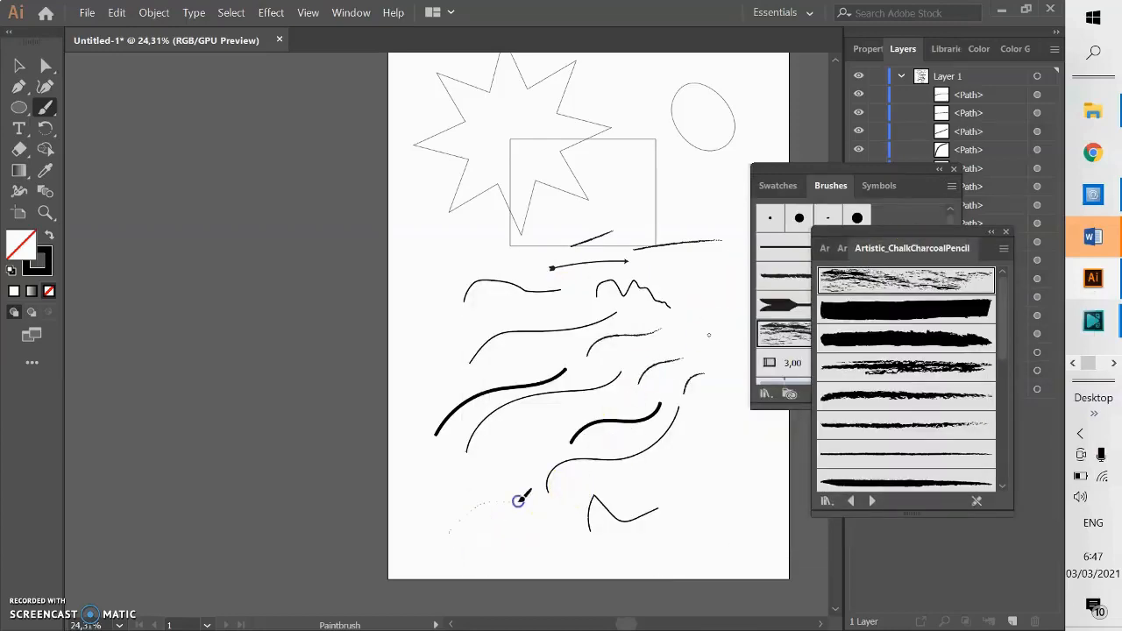
drag(518, 500, 521, 501)
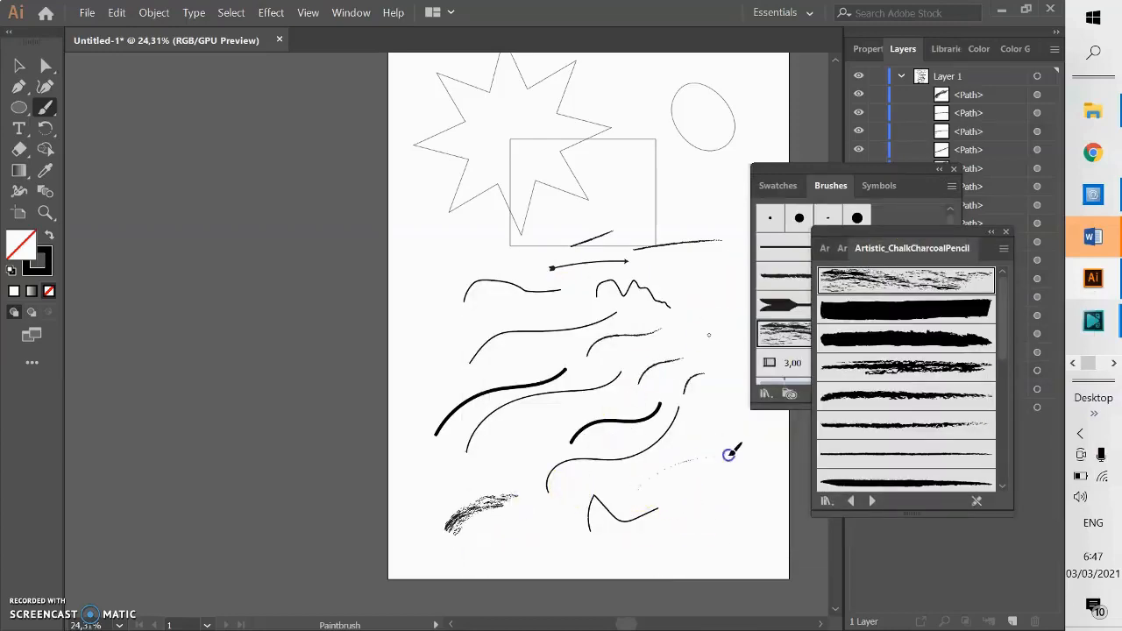
drag(728, 454, 730, 452)
- Paint one stroke each with two different rough charcoal brushes from the Artistic_ChalkCharcoalPencil library along the artboard's left side
click(937, 399)
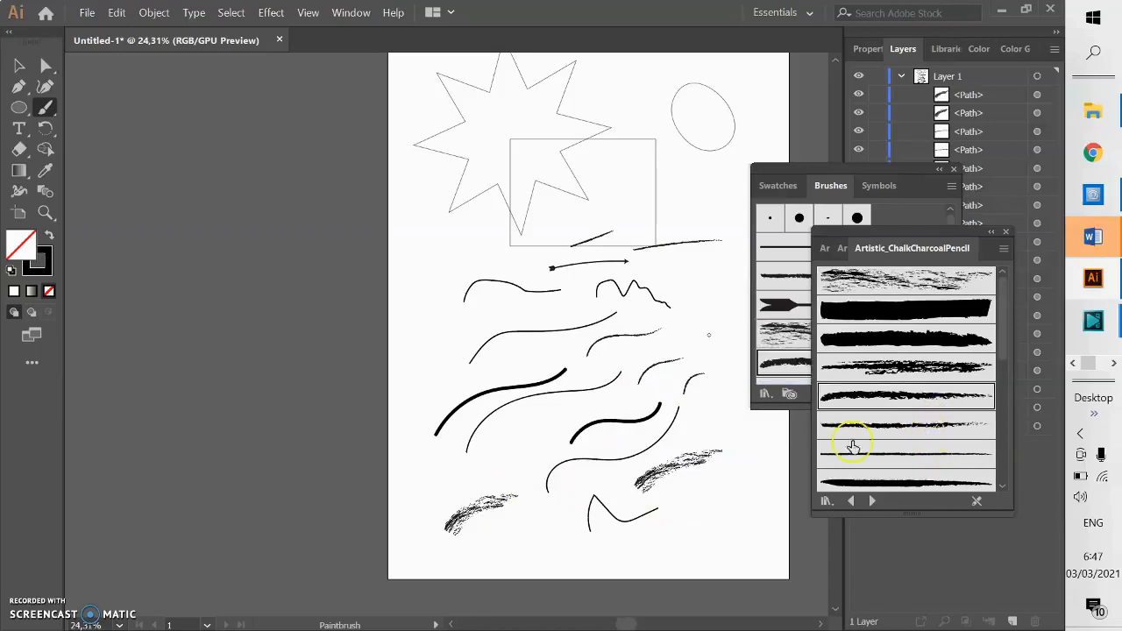
drag(553, 443, 555, 443)
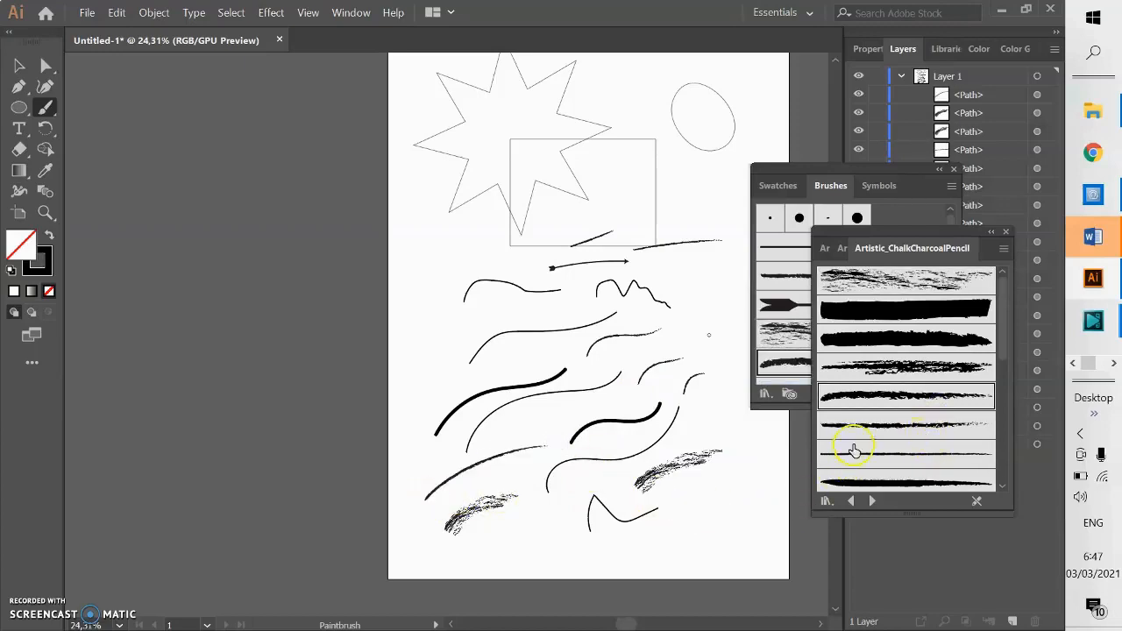
scroll(921, 430, down, 2)
click(921, 411)
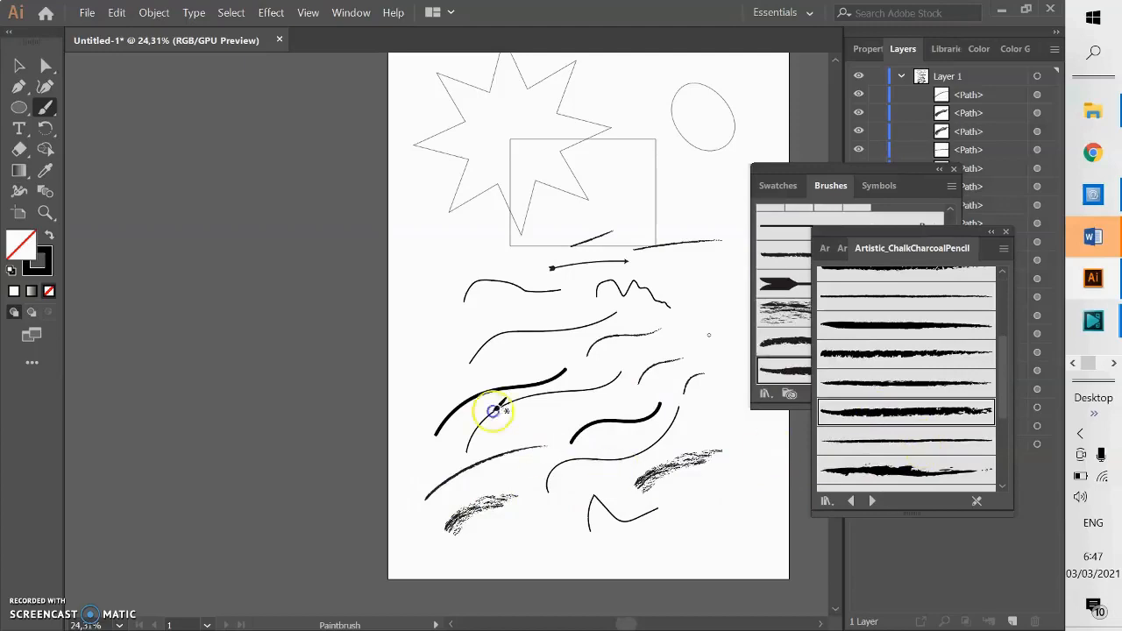
drag(475, 326, 527, 308)
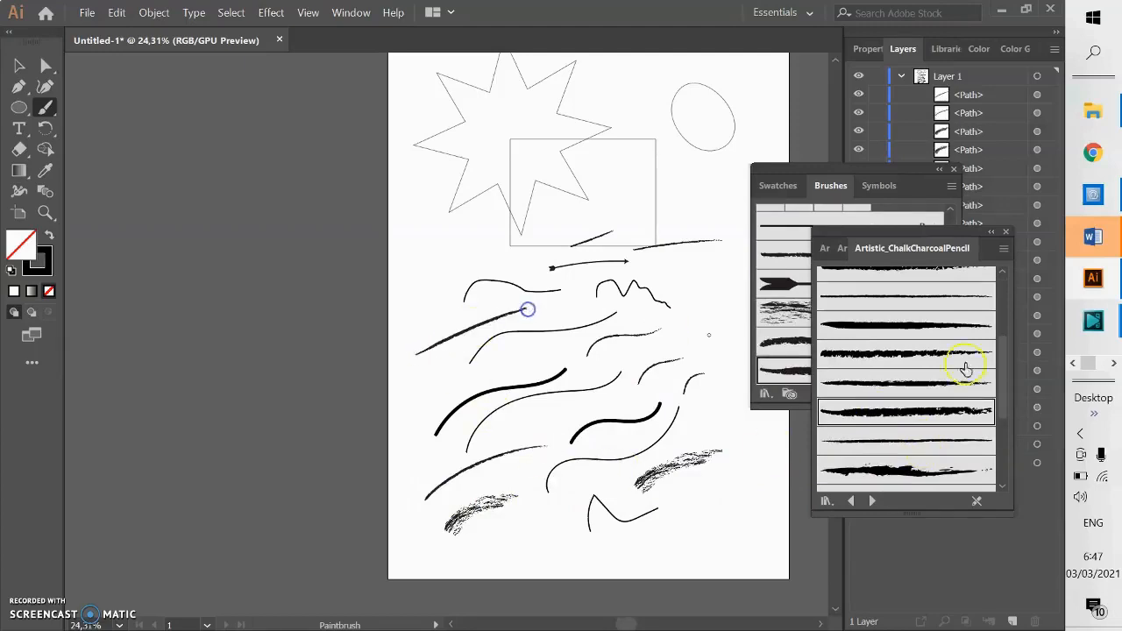
- Paint two short strokes at the artboard's bottom and a large U-shaped stroke below the star with the ragged charcoal brush, and close both brush windows
click(914, 473)
drag(487, 559, 555, 537)
drag(741, 532, 751, 532)
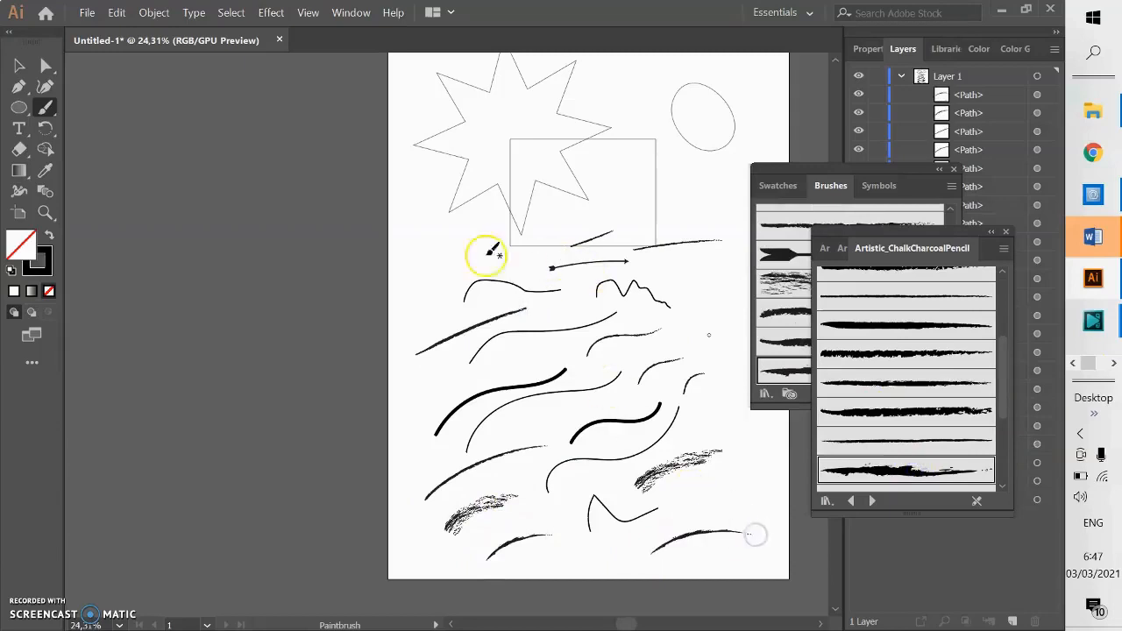
drag(465, 253, 466, 256)
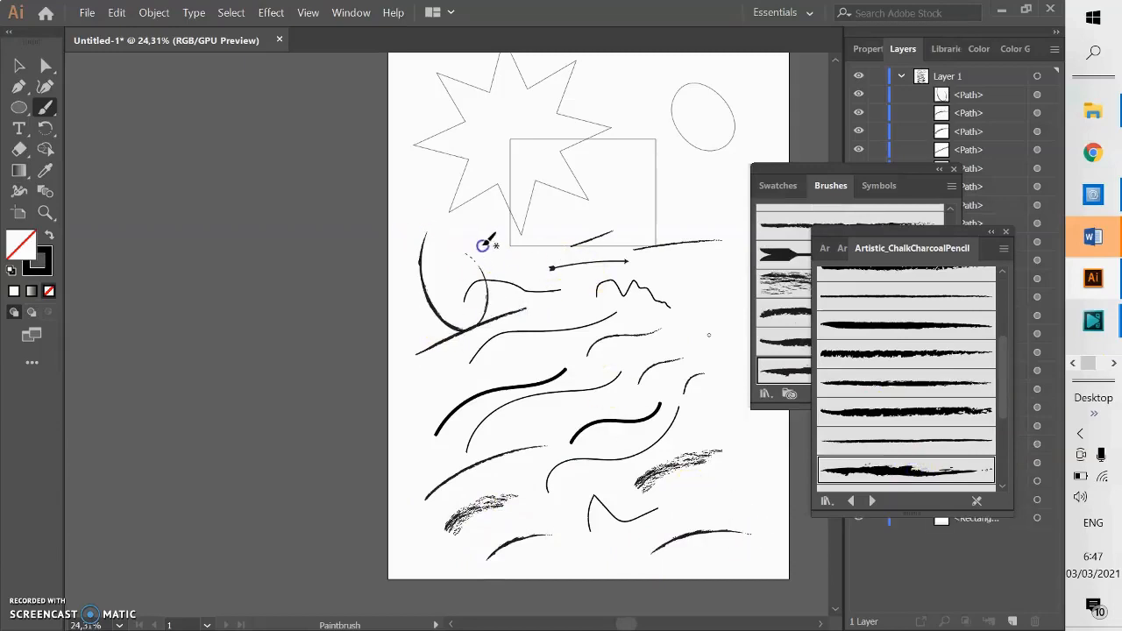
click(1006, 234)
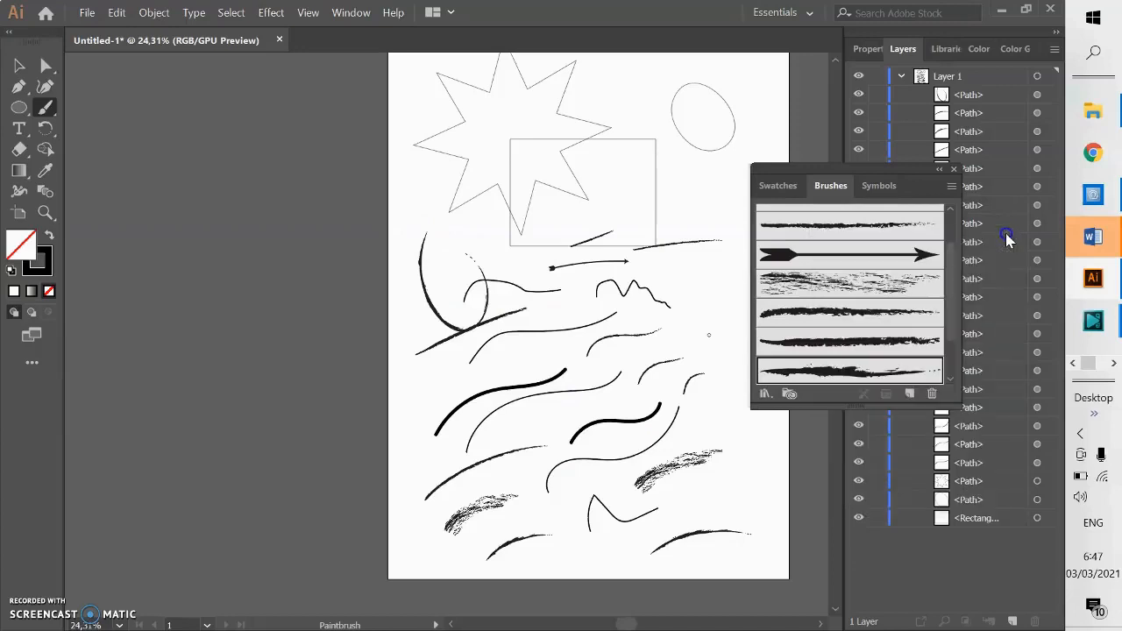
click(953, 171)
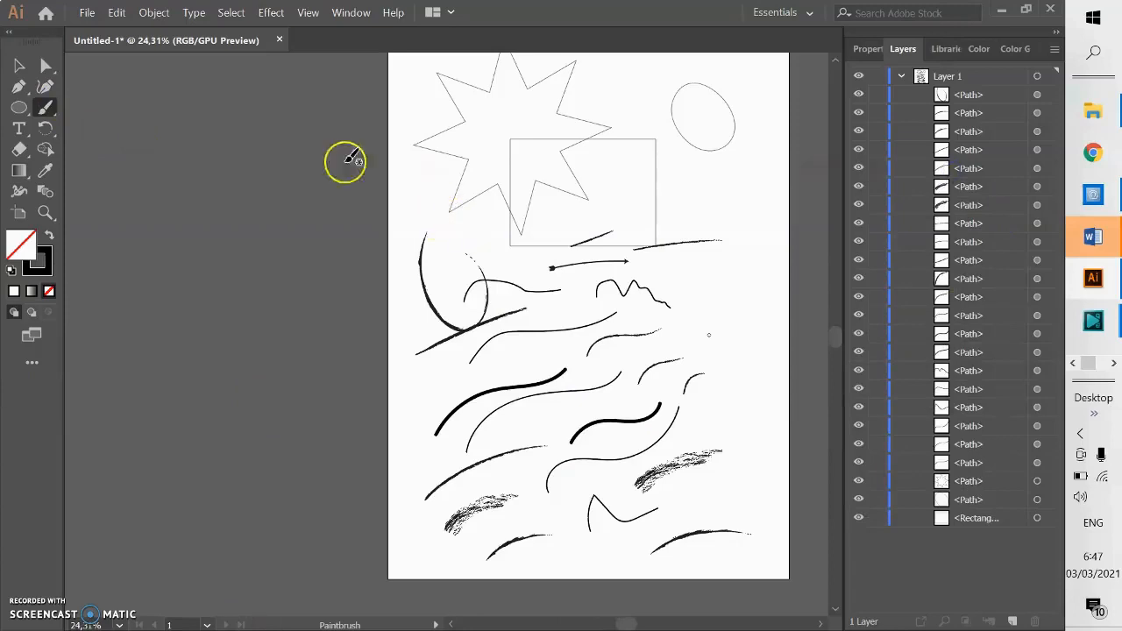
- Fill the oval at the artboard's upper right with pure red
click(18, 67)
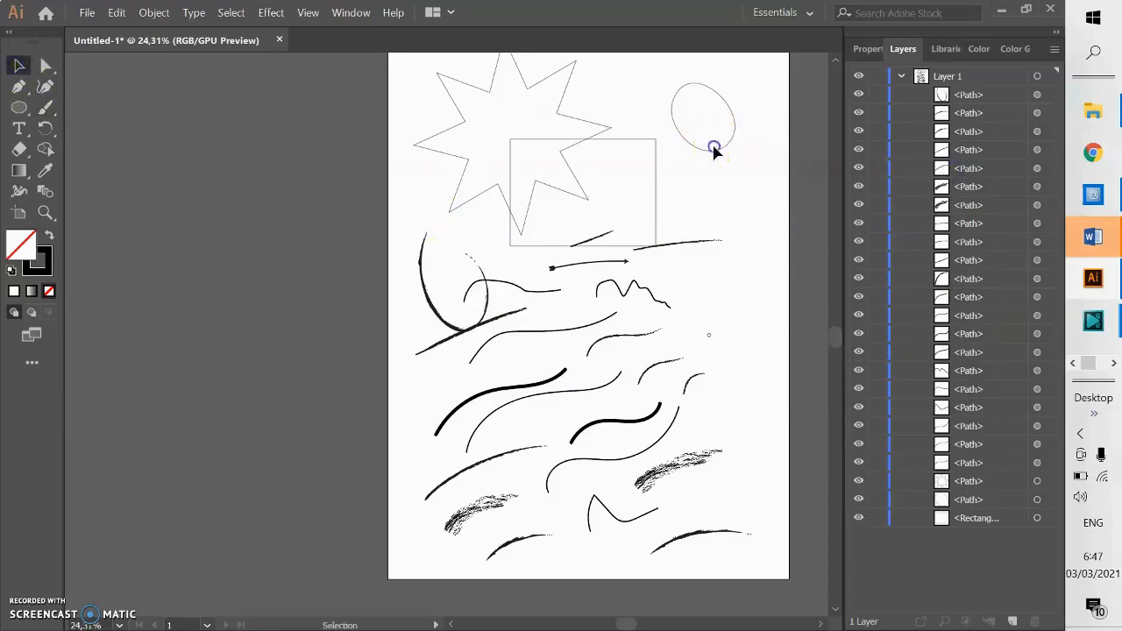
click(675, 122)
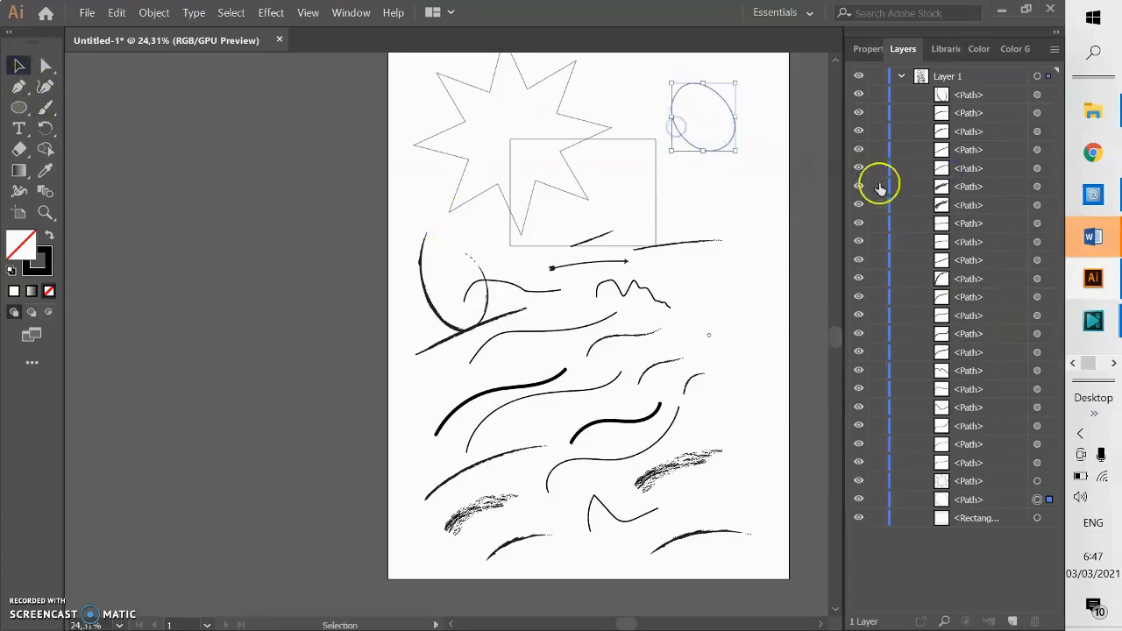
click(864, 50)
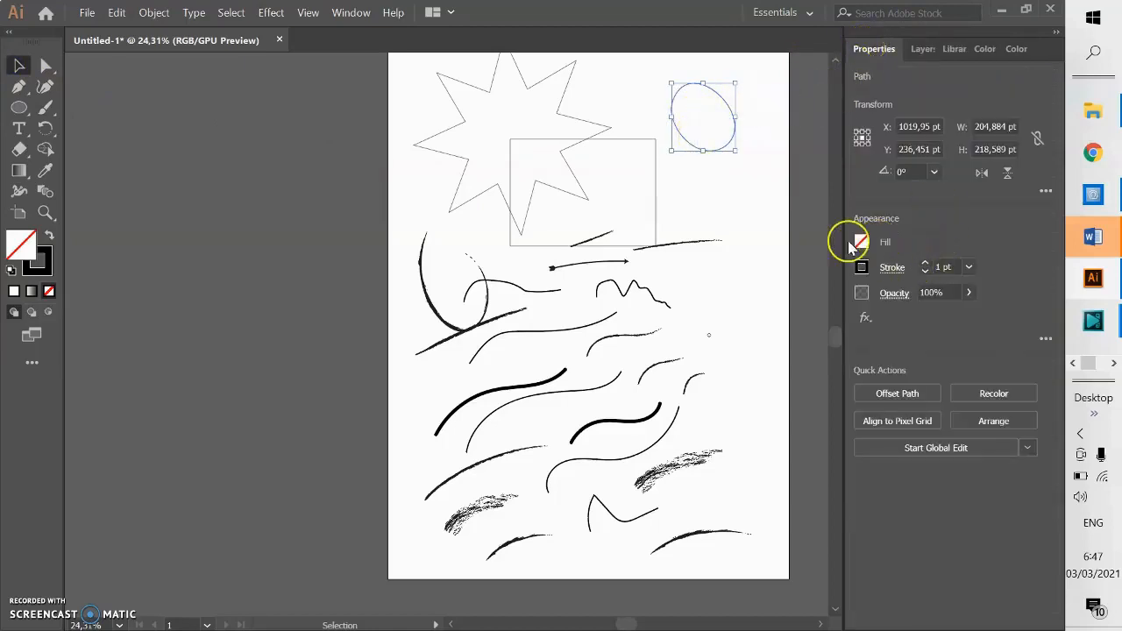
click(861, 243)
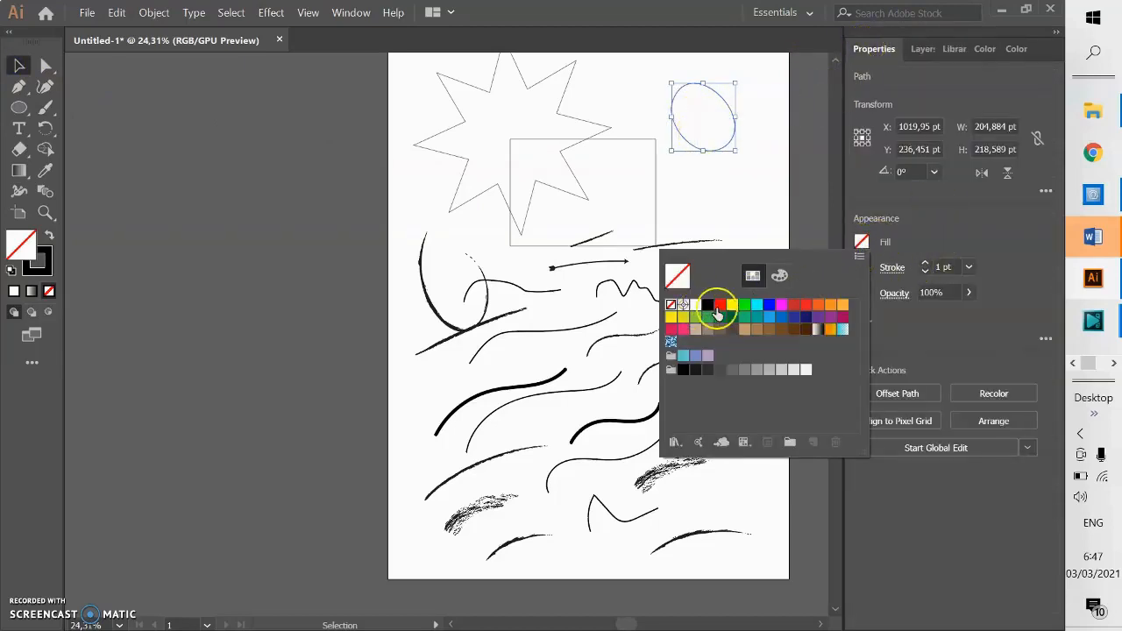
click(719, 305)
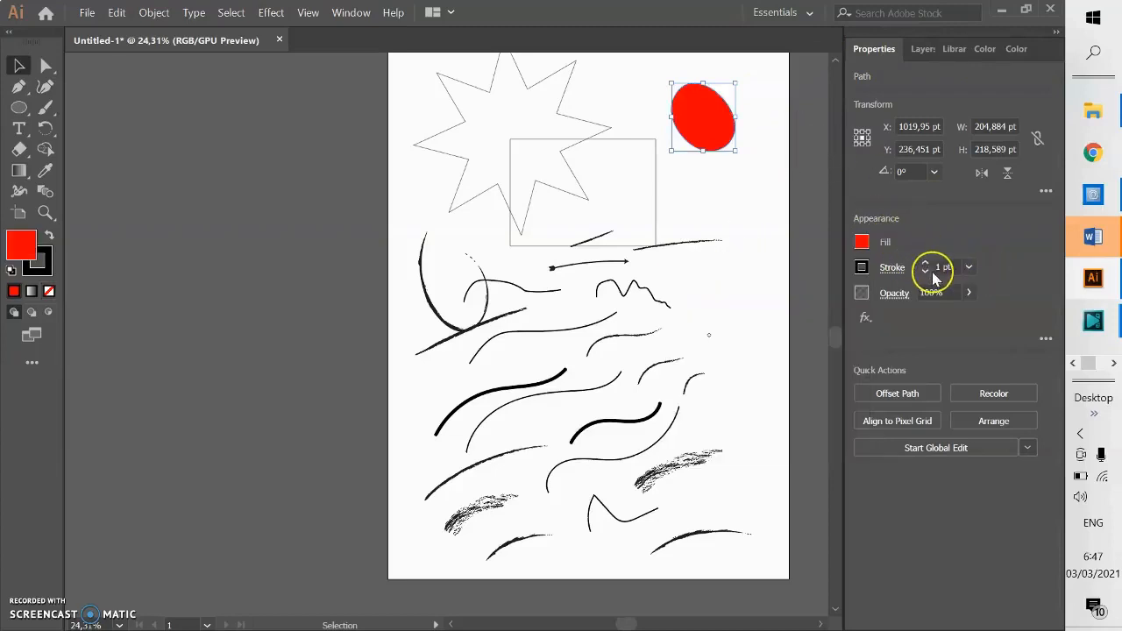
- Give the oval a 9 pt yellow stroke, and reduce its opacity to 49%
click(969, 266)
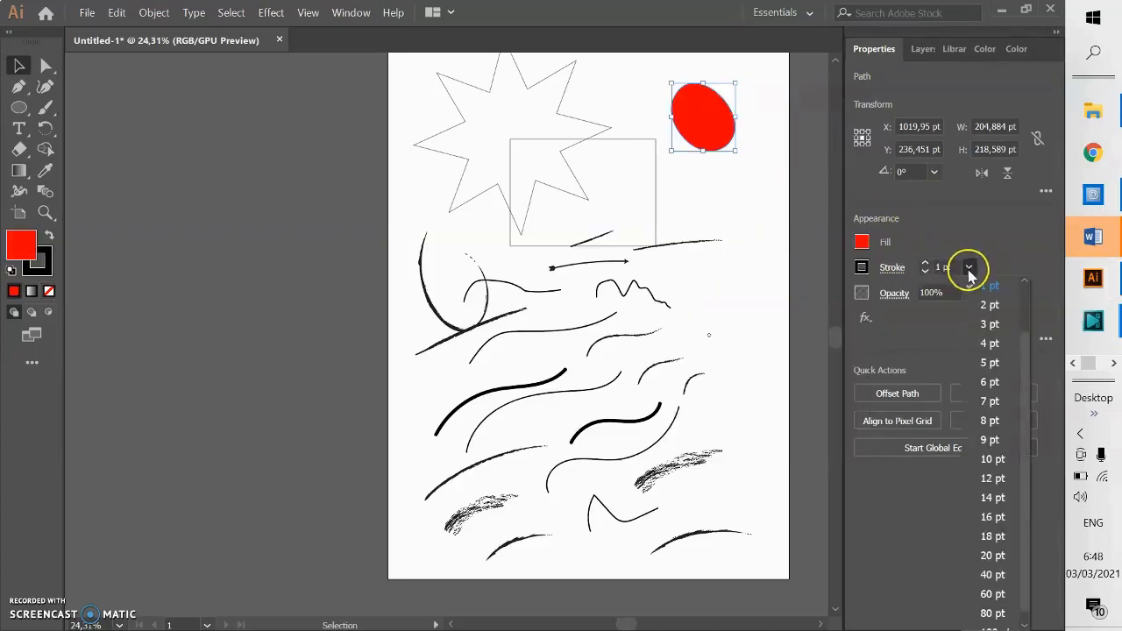
click(991, 438)
click(861, 267)
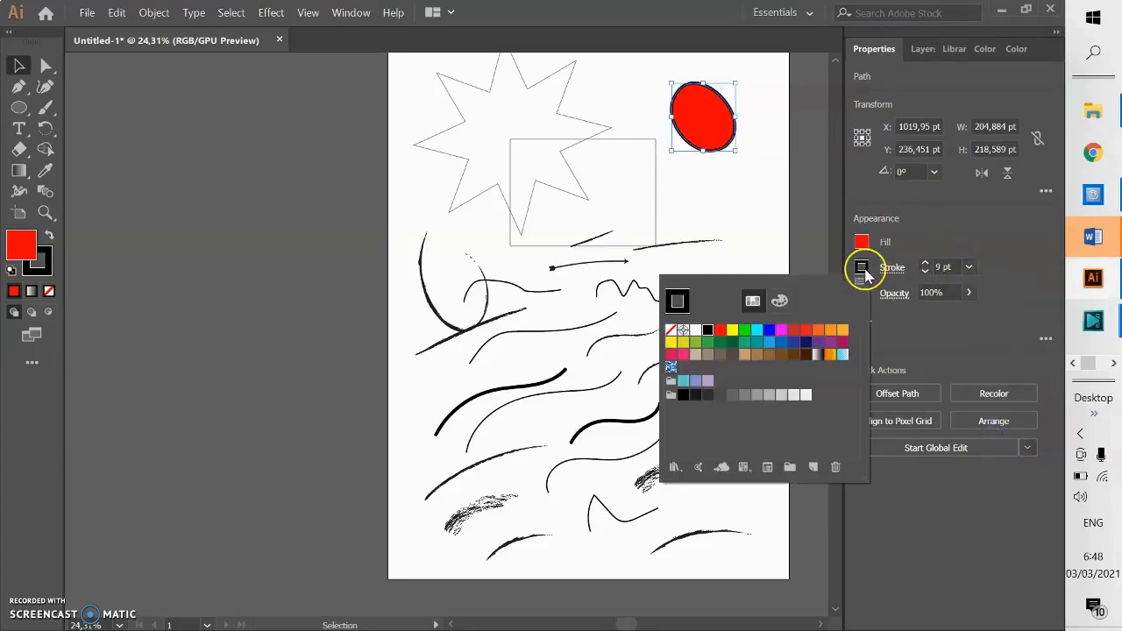
click(731, 329)
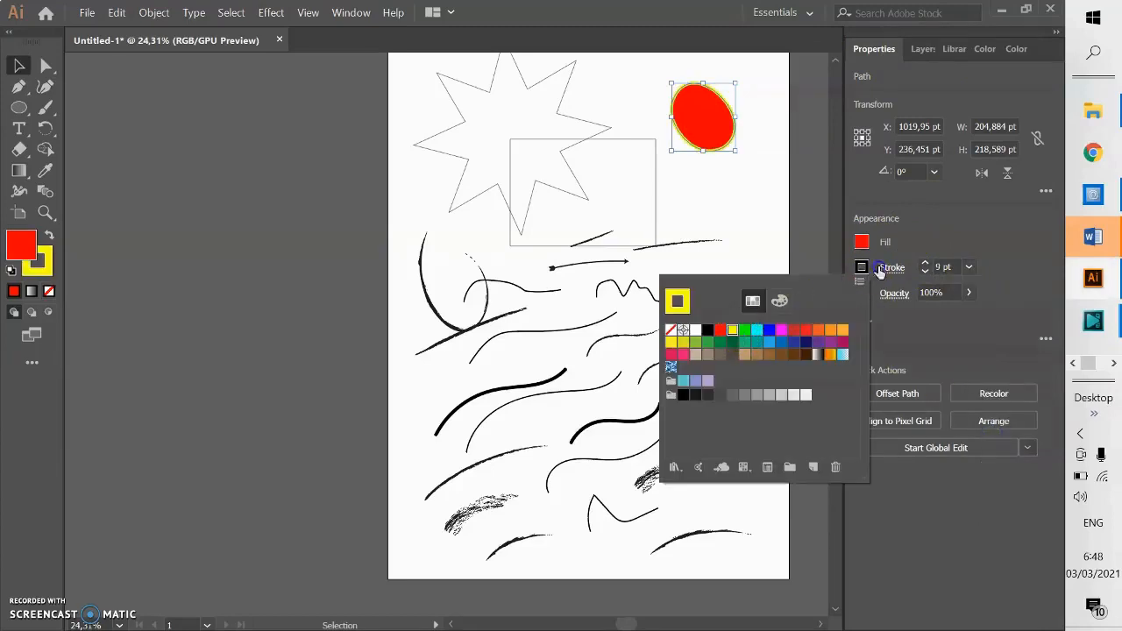
click(963, 325)
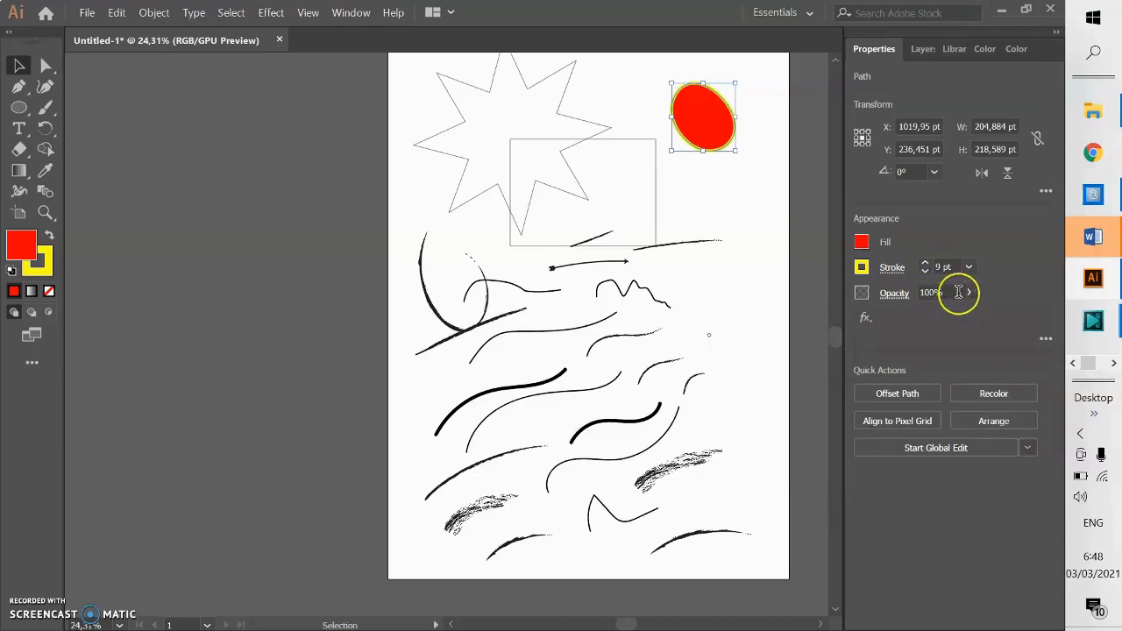
click(966, 292)
drag(918, 321, 937, 327)
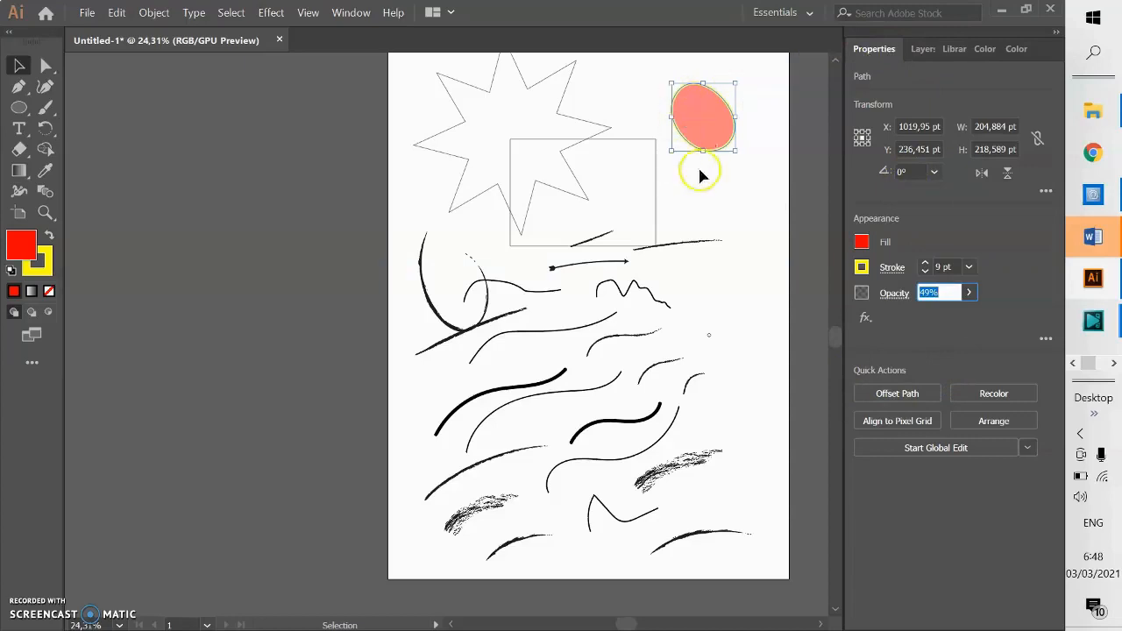
- Fill the rectangle with the dark red swatch next to magenta, and deselect it
click(656, 210)
click(861, 242)
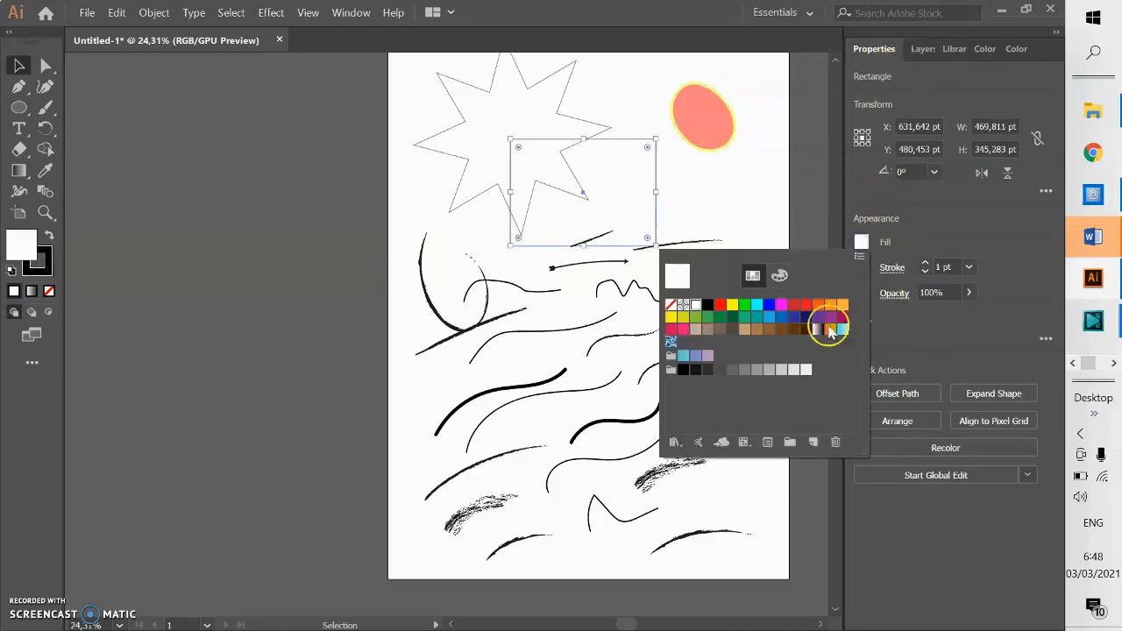
click(788, 306)
click(763, 201)
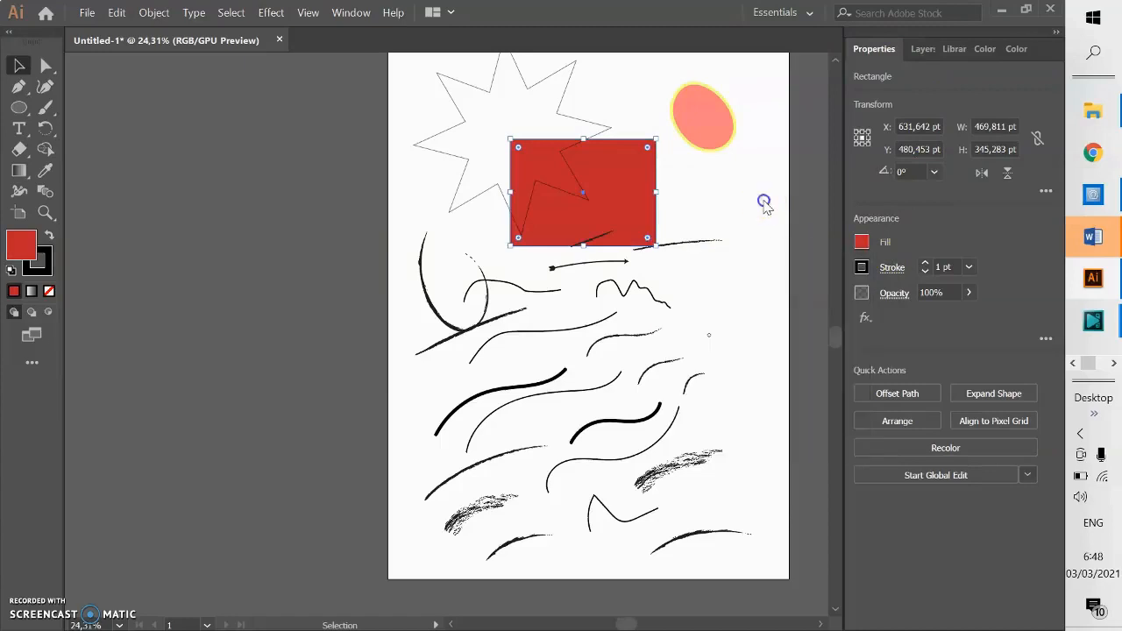
- Give the star a 10 pt stroke in the same dark red as the rectangle, and deselect it
click(548, 109)
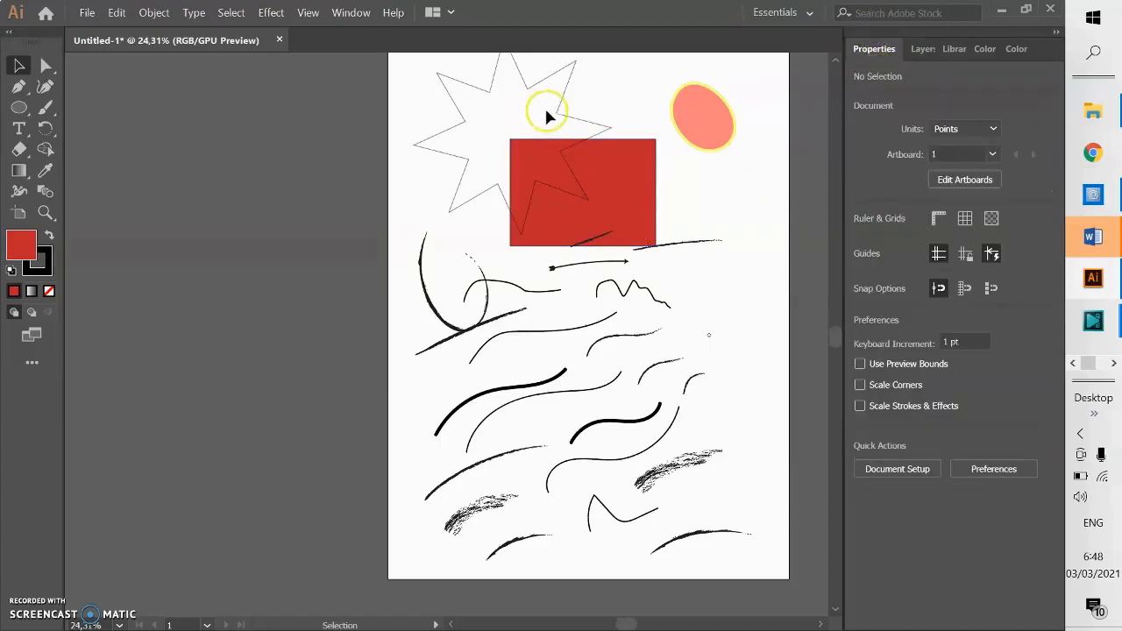
click(562, 111)
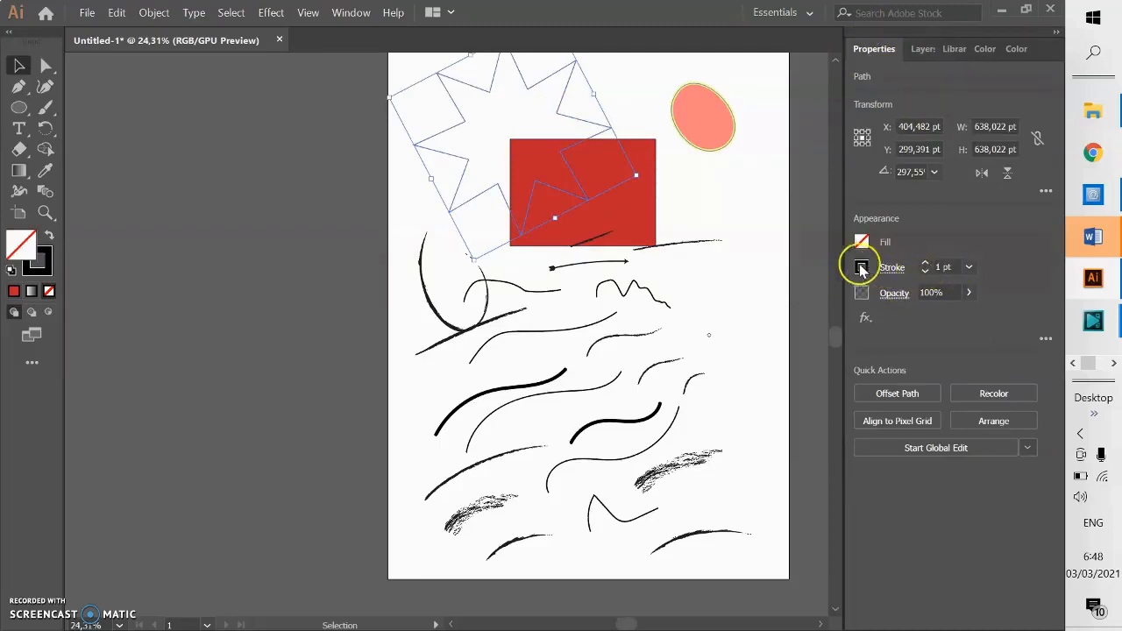
click(860, 267)
click(794, 331)
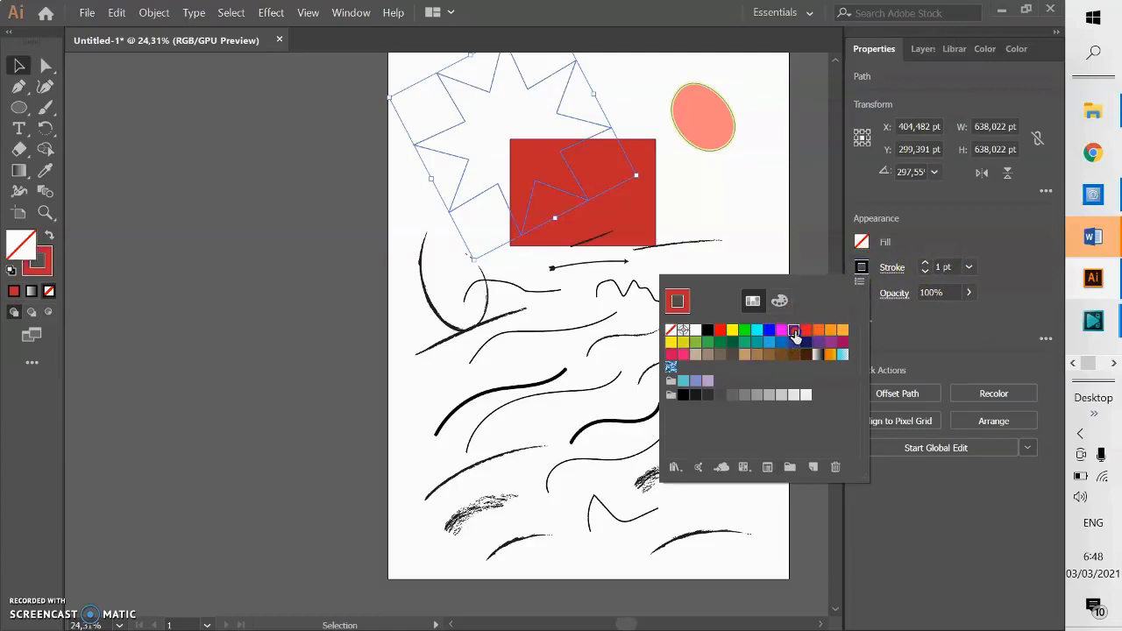
click(872, 323)
click(968, 266)
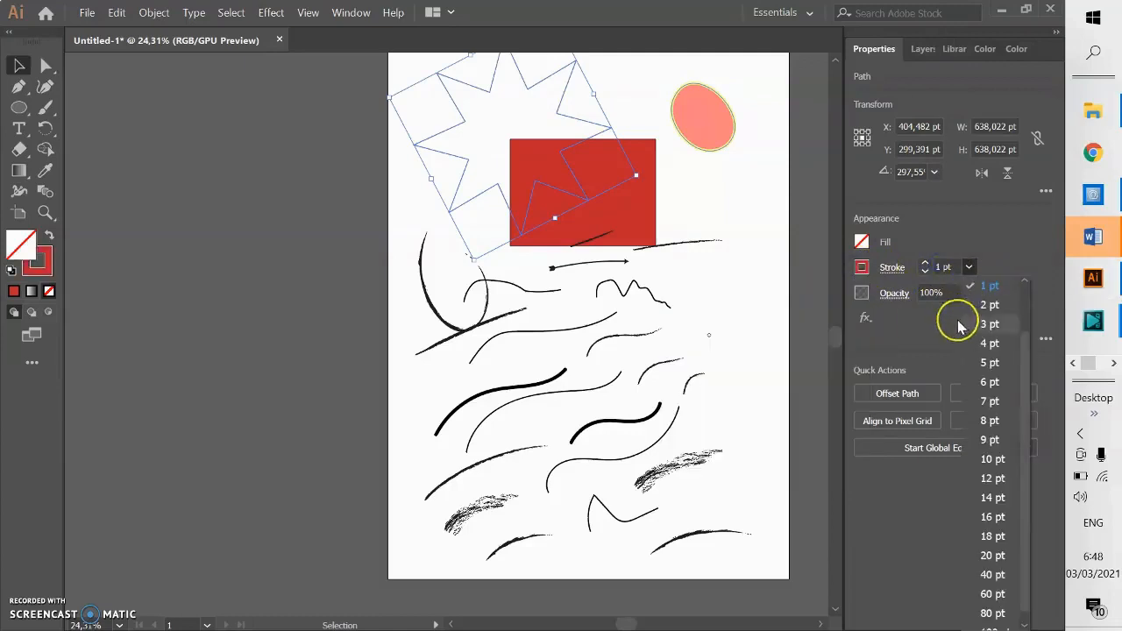
click(993, 458)
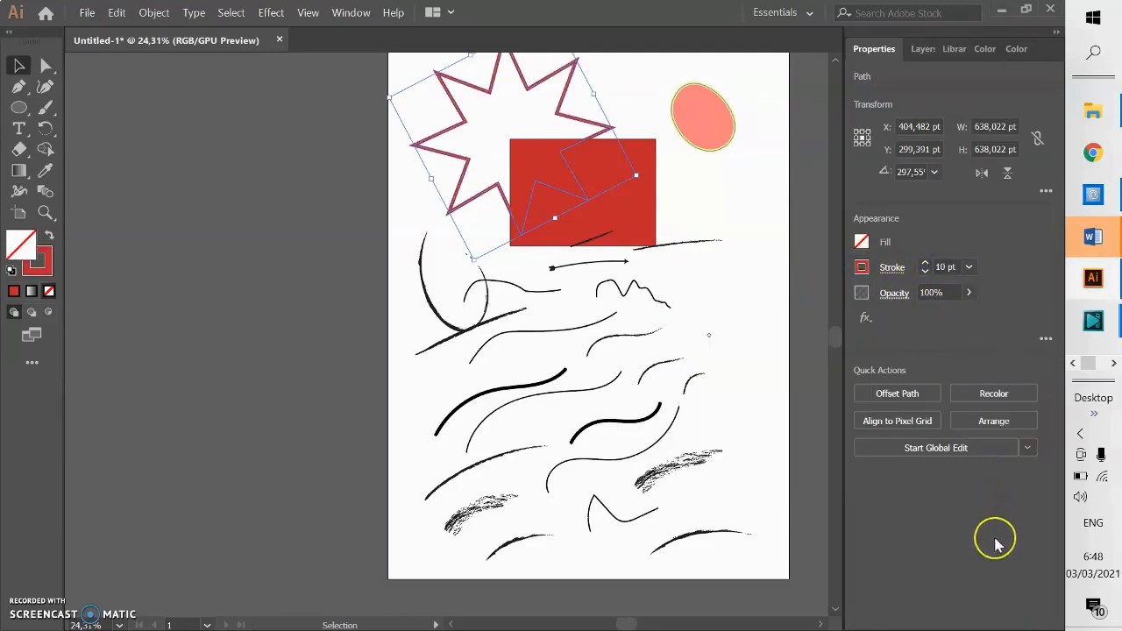
click(747, 371)
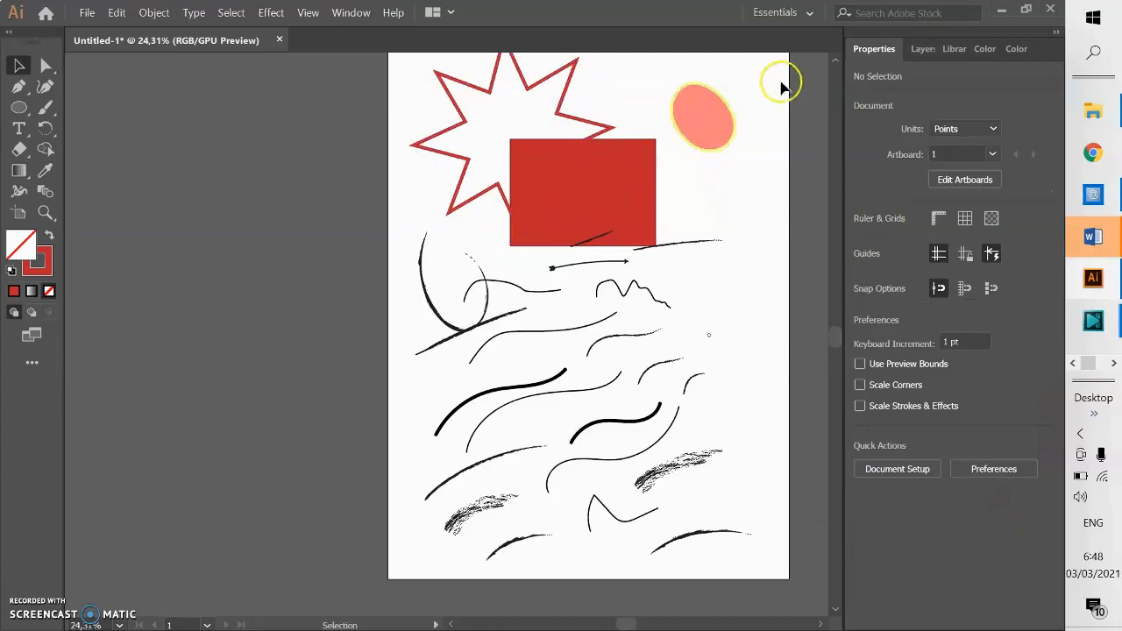